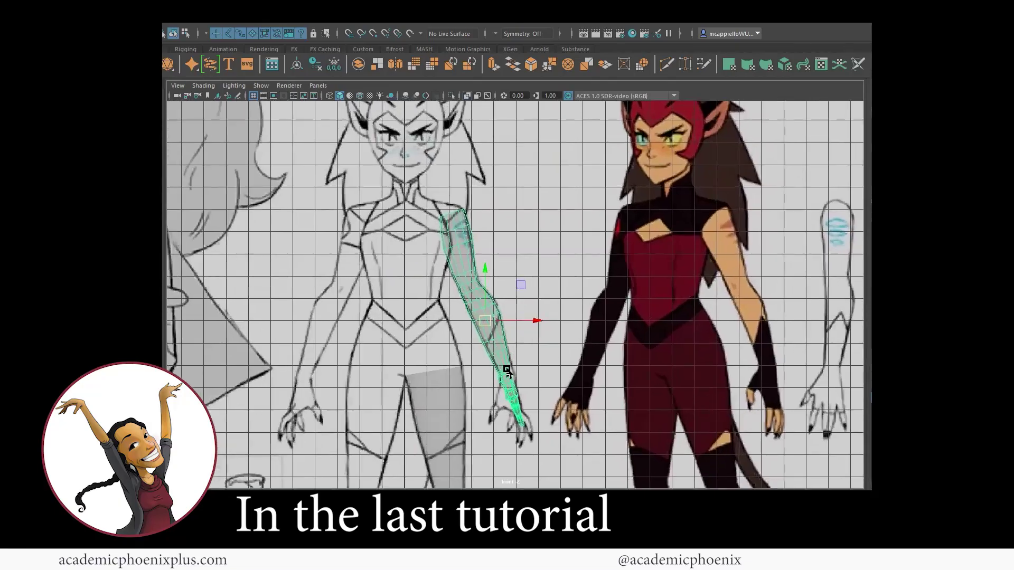
pyautogui.scroll(1, 503, 374)
pyautogui.moveTo(416, 347)
pyautogui.keyDown('alt'); pyautogui.mouseDown(button='middle')
pyautogui.moveTo(426, 362)
pyautogui.moveTo(411, 377)
pyautogui.mouseUp(button='middle'); pyautogui.keyUp('alt')
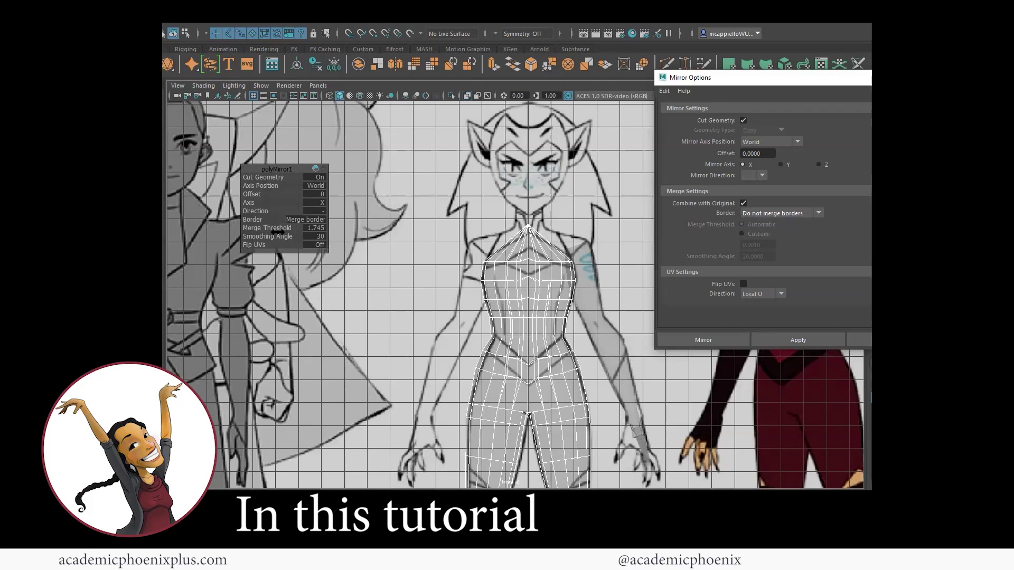
# Step: Try different border options on the torso's mirror operation, including Do not merge borders
pyautogui.click(314, 219)
pyautogui.click(359, 251)
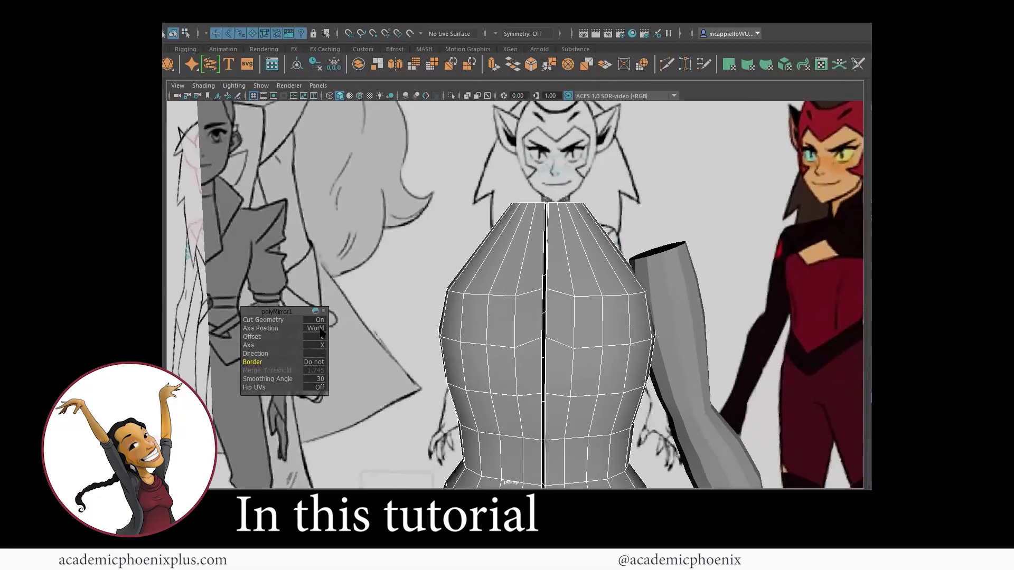
pyautogui.click(314, 362)
pyautogui.click(350, 369)
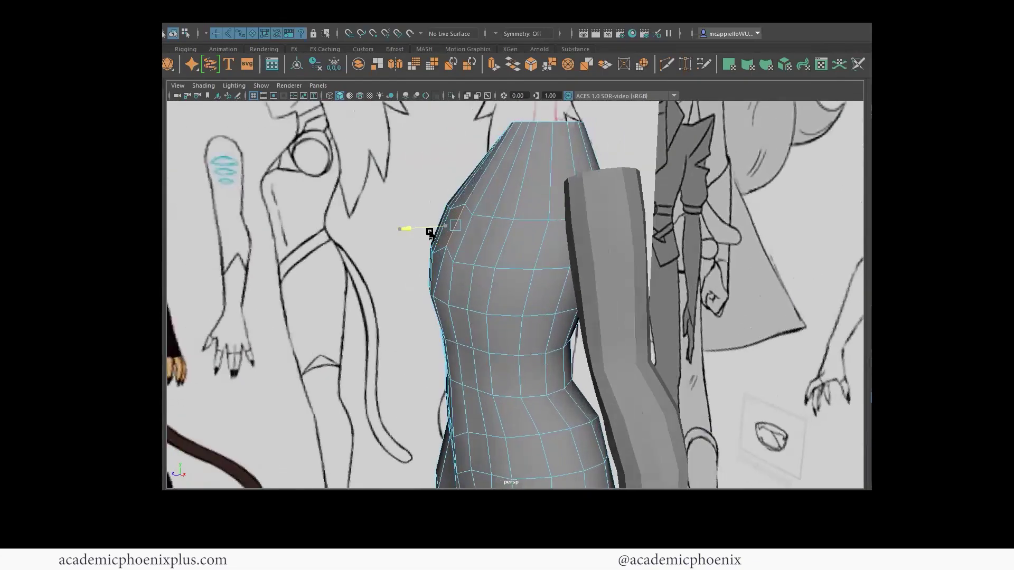
pyautogui.click(441, 312)
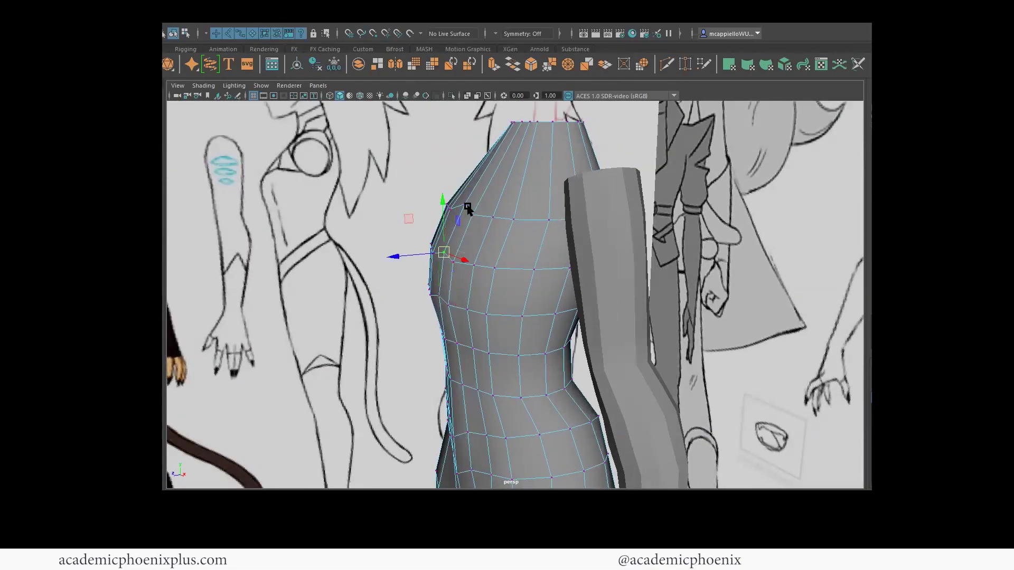
pyautogui.keyDown('alt'); pyautogui.moveTo(523, 226); pyautogui.dragTo(492, 204); pyautogui.keyUp('alt')
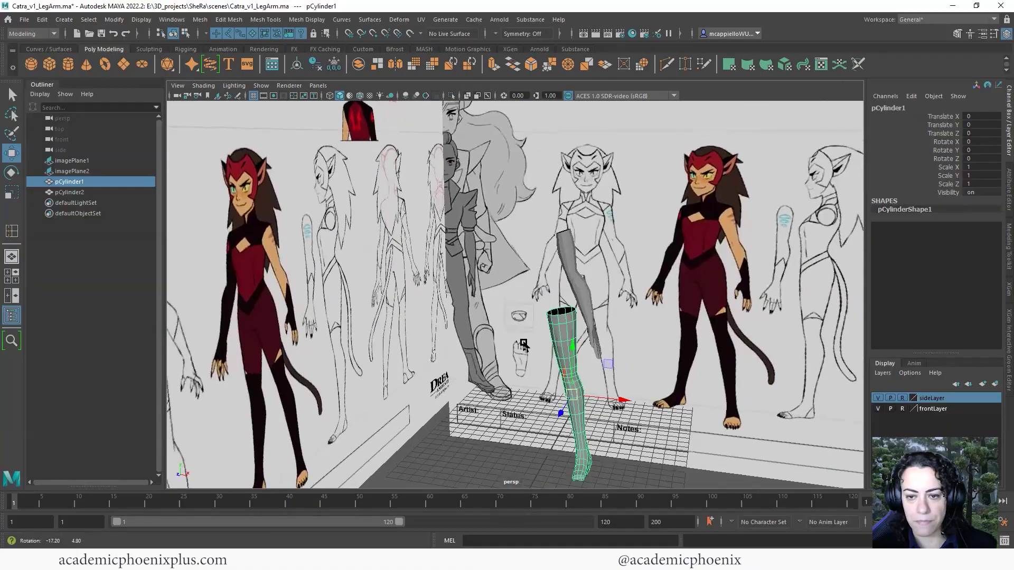
# Step: Examine the modelled leg and arm against the front and side reference images from several angles
pyautogui.keyDown('alt'); pyautogui.moveTo(631, 279); pyautogui.dragTo(580, 303); pyautogui.keyUp('alt')
pyautogui.keyDown('alt'); pyautogui.moveTo(642, 256); pyautogui.dragTo(551, 290); pyautogui.keyUp('alt')
pyautogui.click(550, 291)
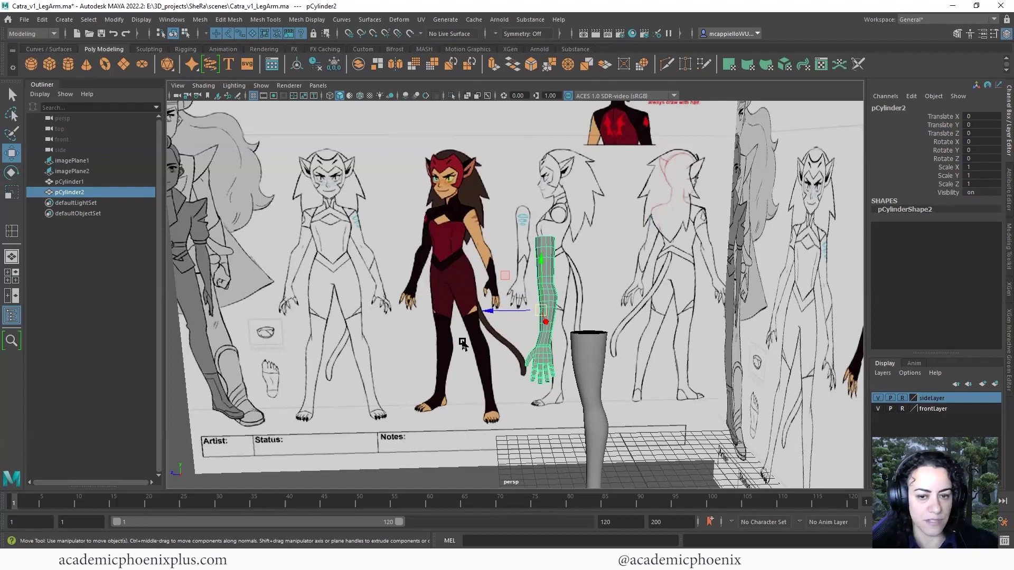
pyautogui.keyDown('alt'); pyautogui.moveTo(476, 410); pyautogui.dragTo(662, 291); pyautogui.keyUp('alt')
pyautogui.moveTo(663, 290); pyautogui.dragTo(655, 320, button='middle')
pyautogui.hotkey('ctrl', 'z')
pyautogui.keyDown('alt'); pyautogui.moveTo(648, 293); pyautogui.dragTo(688, 289, button='right'); pyautogui.keyUp('alt')
pyautogui.keyDown('alt'); pyautogui.moveTo(688, 290); pyautogui.dragTo(448, 309); pyautogui.keyUp('alt')
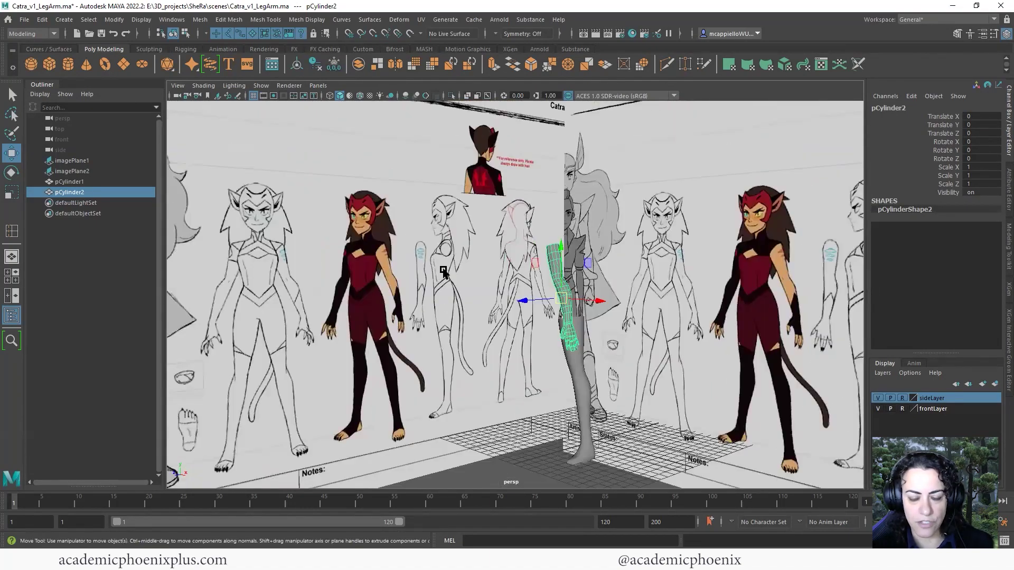
# Step: Switch to the front view and create a polygon cylinder for the torso
pyautogui.press('space')
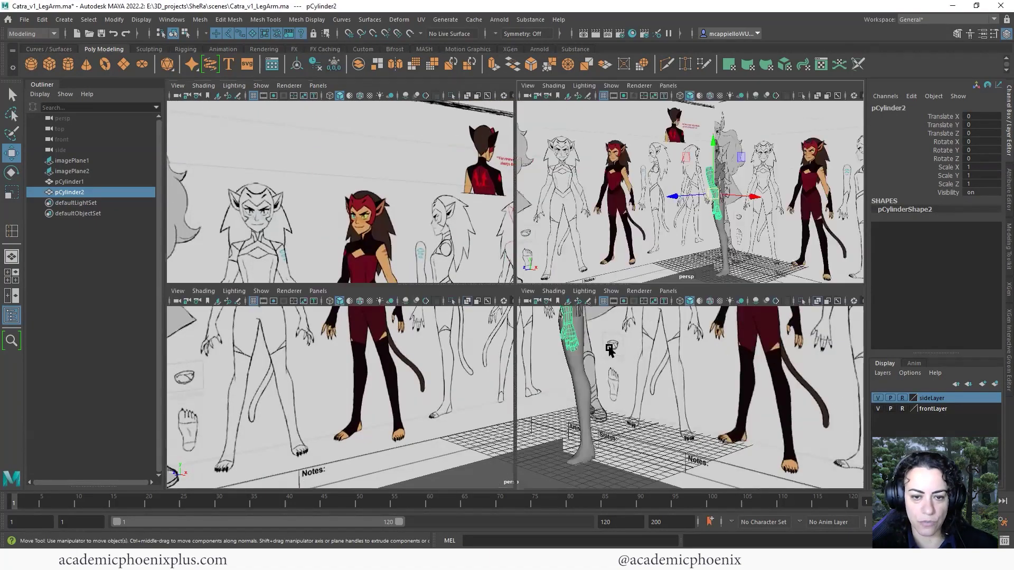
pyautogui.press('space')
pyautogui.scroll(5, 432, 247)
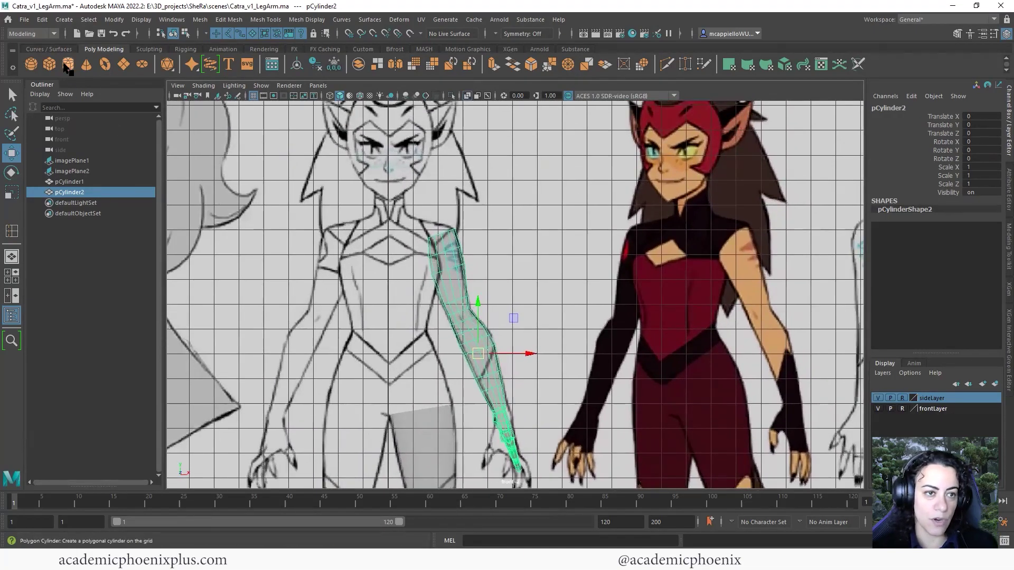
pyautogui.click(68, 63)
pyautogui.keyDown('alt'); pyautogui.moveTo(486, 344); pyautogui.dragTo(324, 245, button='right'); pyautogui.keyUp('alt')
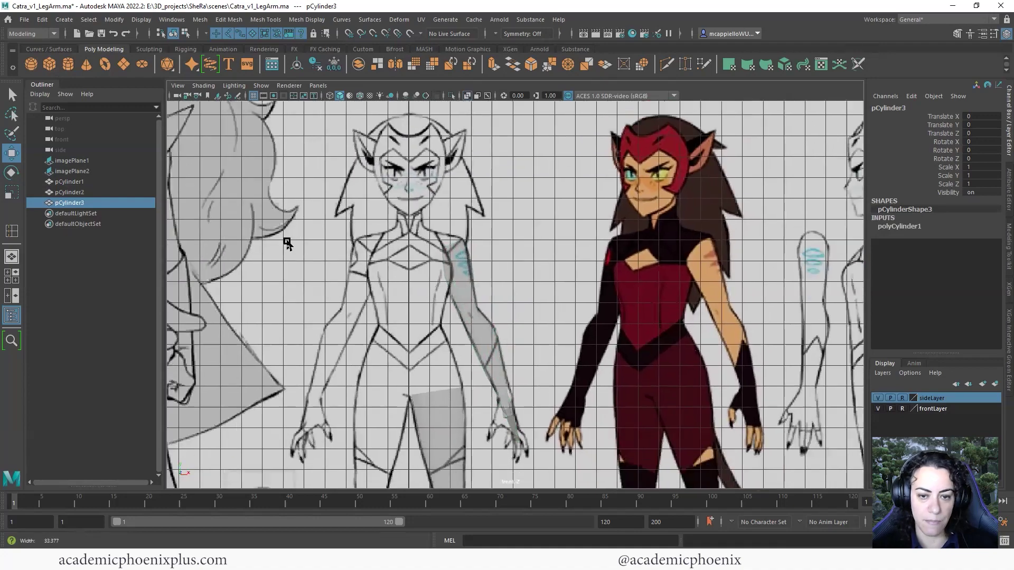
# Step: Raise the new cylinder to about 18.96 in Y and scale it uniformly to about 2.37 over the character's chest
pyautogui.keyDown('alt'); pyautogui.moveTo(633, 304); pyautogui.dragTo(469, 280, button='right'); pyautogui.keyUp('alt')
pyautogui.keyDown('alt'); pyautogui.moveTo(435, 211); pyautogui.dragTo(390, 317, button='right'); pyautogui.keyUp('alt')
pyautogui.keyDown('alt'); pyautogui.moveTo(400, 438); pyautogui.dragTo(325, 277, button='middle'); pyautogui.keyUp('alt')
pyautogui.moveTo(357, 363); pyautogui.dragTo(343, 140)
pyautogui.keyDown('alt'); pyautogui.moveTo(386, 331); pyautogui.dragTo(378, 358, button='middle'); pyautogui.keyUp('alt')
pyautogui.keyDown('alt'); pyautogui.moveTo(403, 207); pyautogui.dragTo(446, 383, button='middle'); pyautogui.keyUp('alt')
pyautogui.moveTo(394, 327); pyautogui.dragTo(470, 354)
pyautogui.press('r')
# Step: Set the cylinder's subdivisions to 16 around the axis, 5 in height and 0 on the caps
pyautogui.click(910, 229)
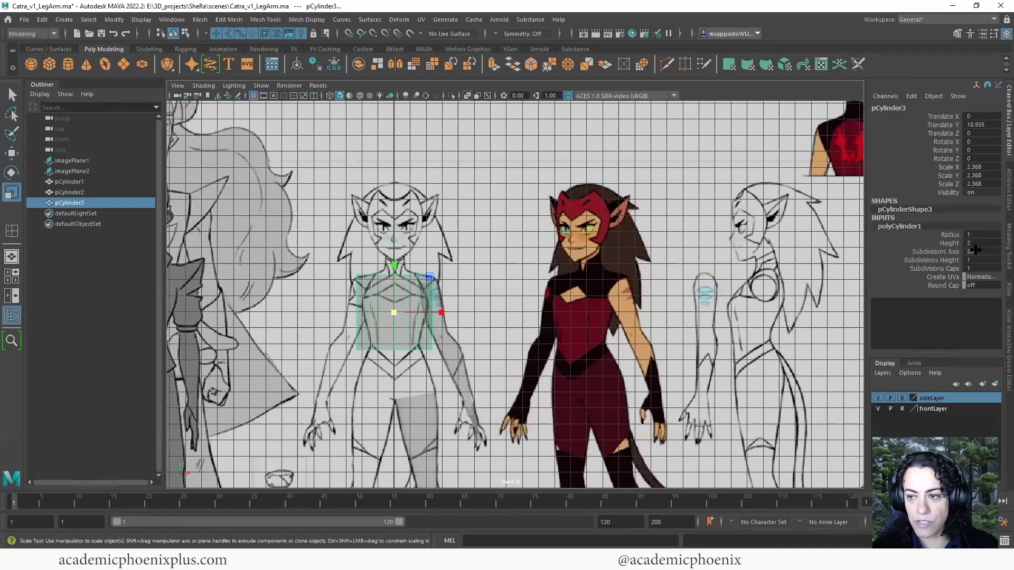
pyautogui.click(977, 250)
pyautogui.write('12')
pyautogui.press('Return')
pyautogui.click(986, 268)
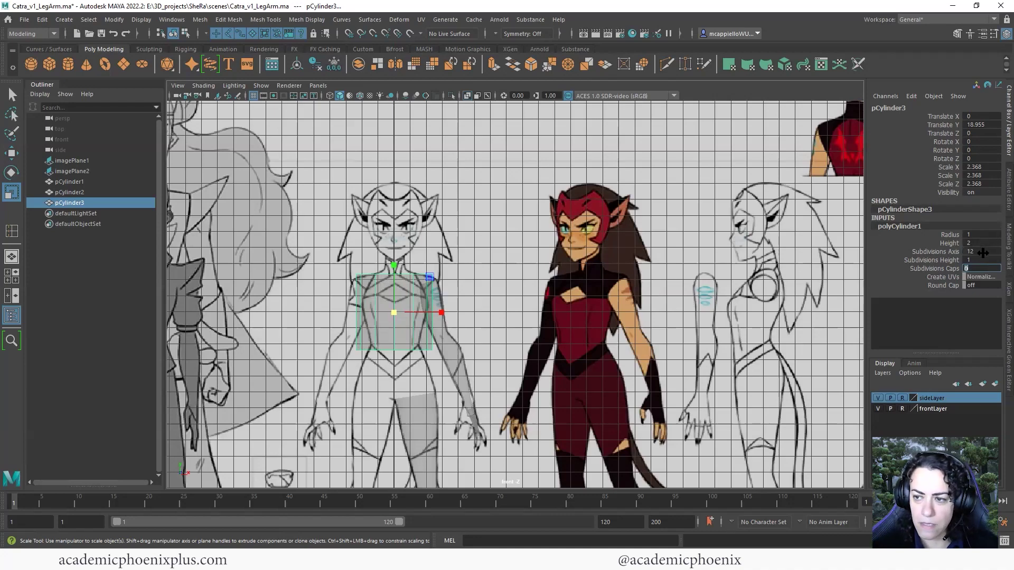
pyautogui.click(979, 250)
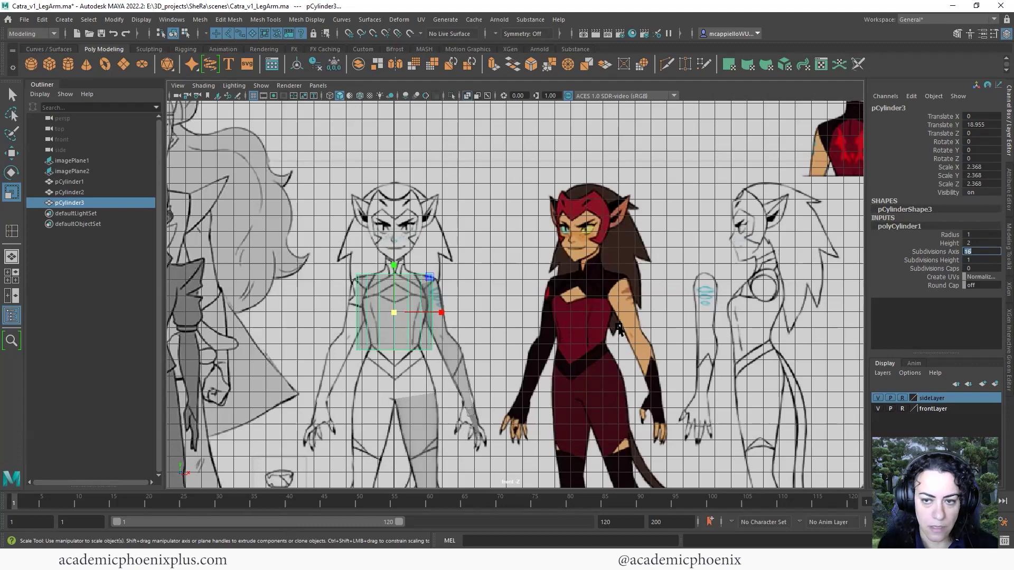
pyautogui.keyDown('alt'); pyautogui.moveTo(694, 324); pyautogui.dragTo(956, 238, button='right'); pyautogui.keyUp('alt')
pyautogui.click(931, 259)
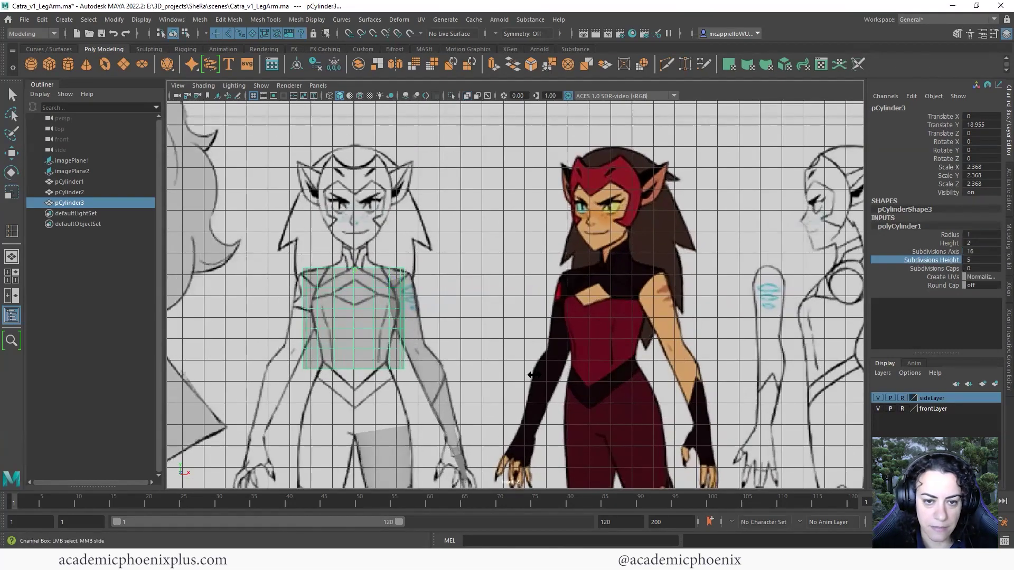
# Step: Stretch the cylinder to a Y scale of about 4.1 and place it at about 17.67 in Y, spanning neck to crotch
pyautogui.press('r')
pyautogui.moveTo(355, 275); pyautogui.dragTo(354, 244)
pyautogui.press('w')
pyautogui.moveTo(353, 319); pyautogui.dragTo(355, 344)
pyautogui.hotkey('ctrl', 'z')
pyautogui.moveTo(355, 268); pyautogui.dragTo(356, 298)
# Step: Delete the cylinder faces on the side of the centre line opposite the modelled arm and leg
pyautogui.moveTo(363, 300); pyautogui.dragTo(265, 250, button='right')
pyautogui.moveTo(357, 433); pyautogui.dragTo(349, 459)
pyautogui.press('Delete')
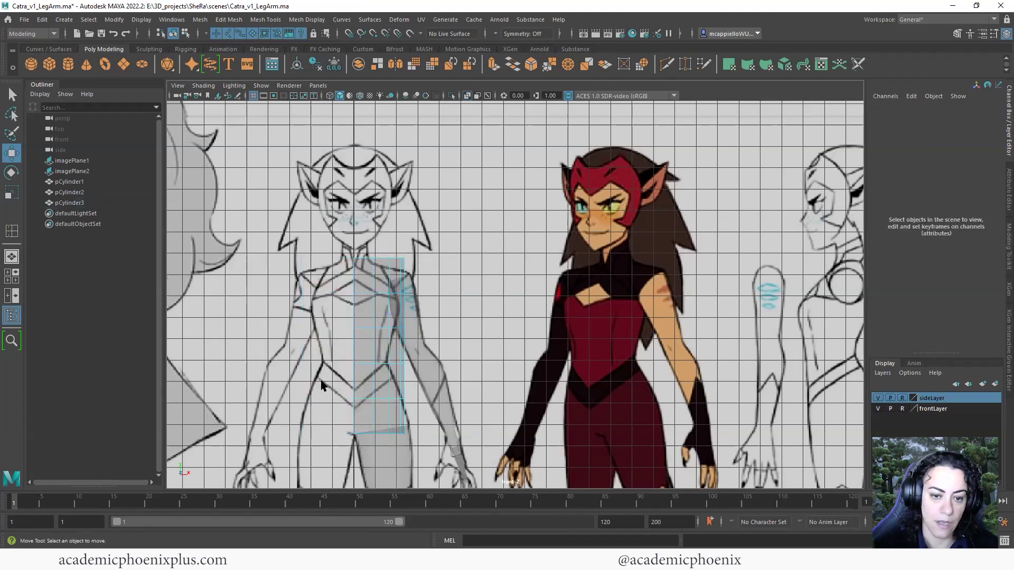
# Step: Switch the remaining torso half to vertex editing
pyautogui.moveTo(451, 396)
pyautogui.keyDown('alt'); pyautogui.mouseDown(button='right')
pyautogui.moveTo(464, 355)
pyautogui.moveTo(497, 403)
pyautogui.moveTo(555, 399)
pyautogui.mouseUp(button='right'); pyautogui.keyUp('alt')
pyautogui.keyDown('alt'); pyautogui.moveTo(554, 398); pyautogui.dragTo(593, 386, button='middle'); pyautogui.keyUp('alt')
pyautogui.moveTo(399, 274); pyautogui.dragTo(365, 261, button='right')
pyautogui.moveTo(368, 243); pyautogui.dragTo(404, 259)
pyautogui.press('r')
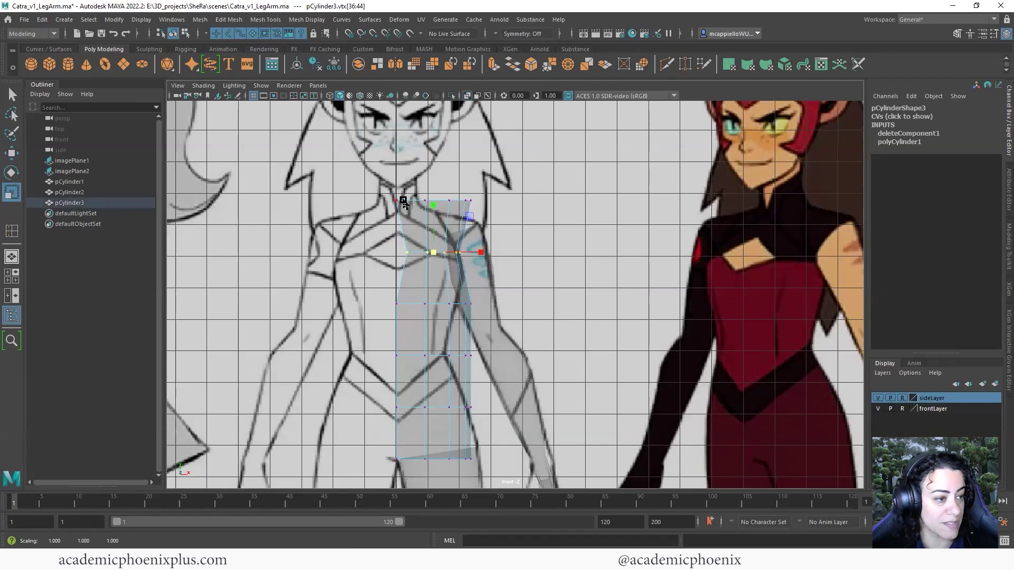
pyautogui.hotkey('ctrl', 'z')
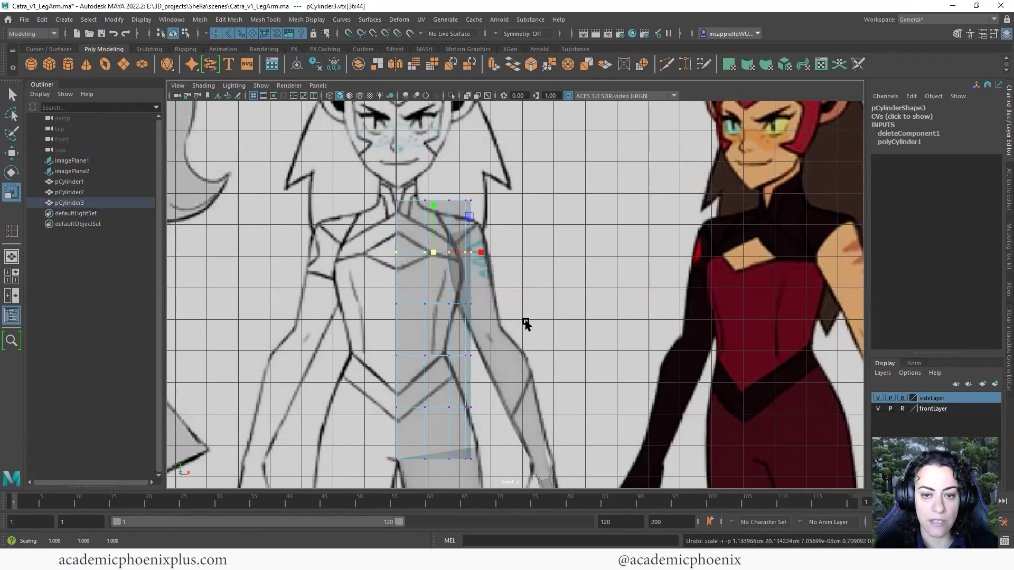
# Step: Move the chest and rib vertex rows inward to the sketched torso outline, leaving out the centre-line vertices
pyautogui.click(566, 324)
pyautogui.moveTo(443, 247); pyautogui.dragTo(489, 253)
pyautogui.press('w')
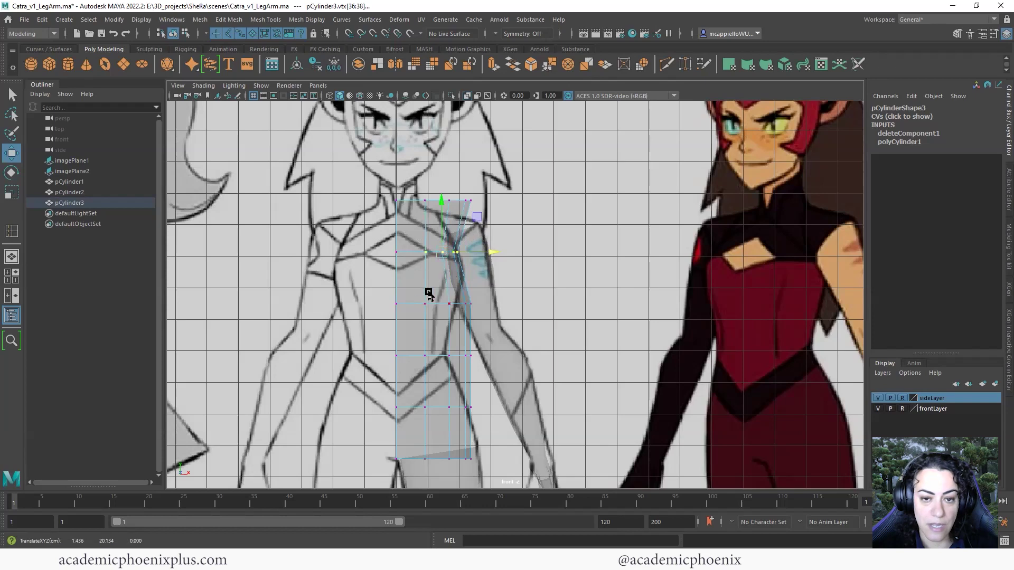
pyautogui.moveTo(423, 291); pyautogui.dragTo(485, 306)
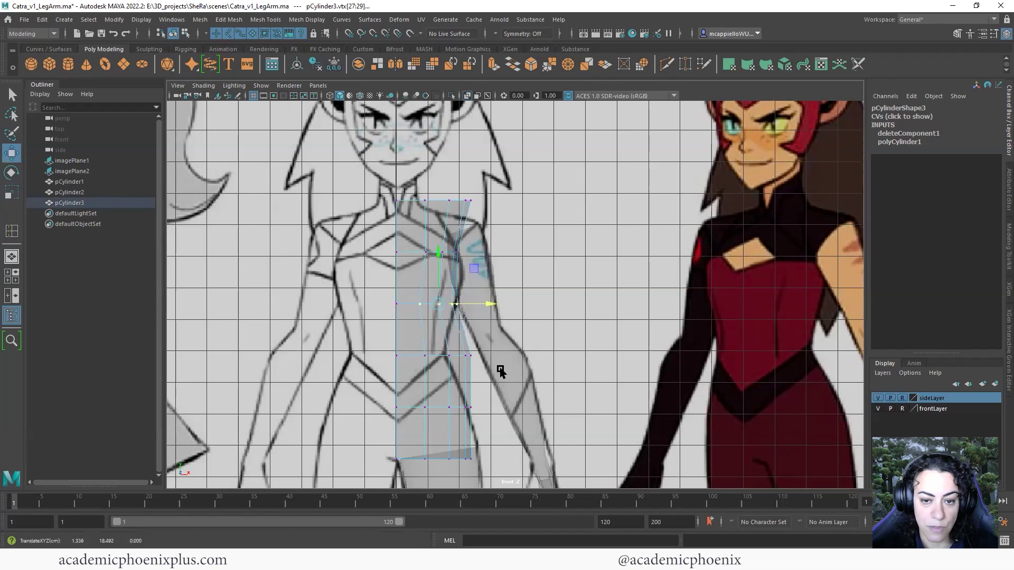
# Step: Narrow and shift the waist vertex row to match the waistline in the front sketch, leaving out the centre-line vertices
pyautogui.moveTo(495, 368); pyautogui.dragTo(421, 343)
pyautogui.press('r')
pyautogui.moveTo(498, 357)
pyautogui.mouseDown()
pyautogui.moveTo(476, 359)
pyautogui.moveTo(496, 357)
pyautogui.mouseUp()
pyautogui.press('w')
pyautogui.press('r')
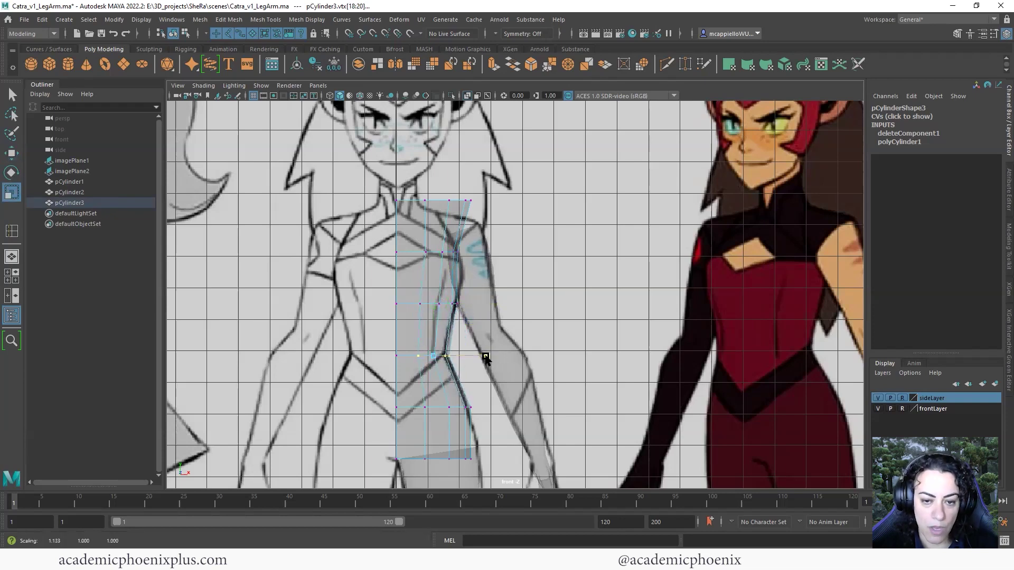
pyautogui.press('w')
# Step: Fit the hip vertex row to the sketched outline and tilt the lowest row to line up with the top of the leg
pyautogui.keyDown('alt'); pyautogui.moveTo(467, 412); pyautogui.dragTo(483, 359, button='middle'); pyautogui.keyUp('alt')
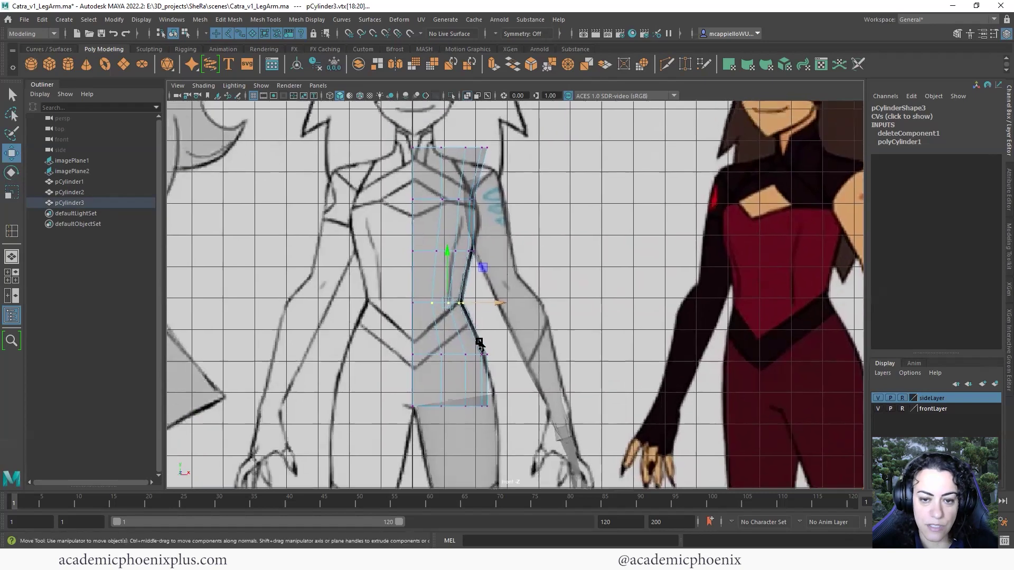
pyautogui.moveTo(505, 368); pyautogui.dragTo(433, 343)
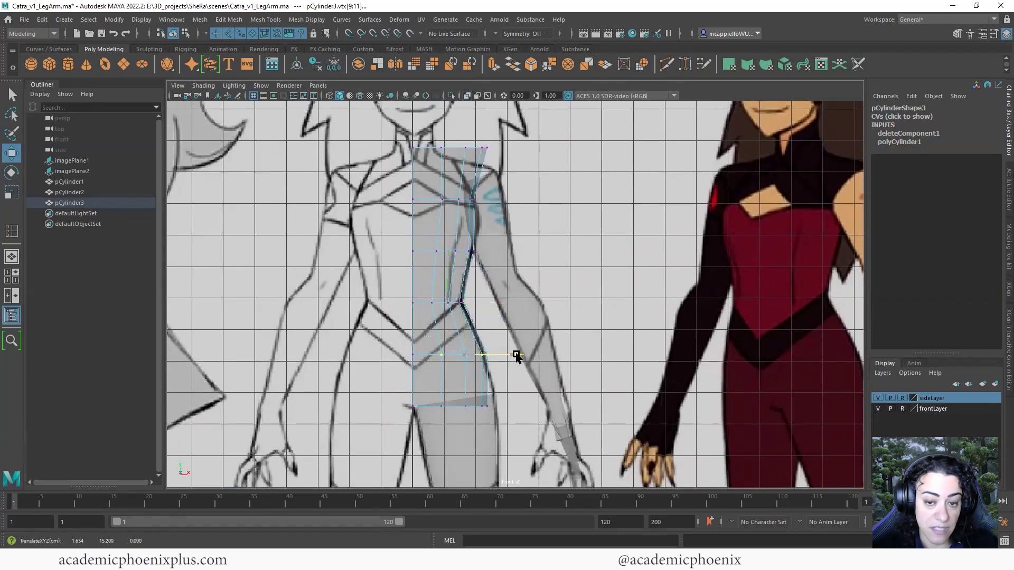
pyautogui.moveTo(426, 394); pyautogui.dragTo(509, 364)
pyautogui.press('e')
pyautogui.press('w')
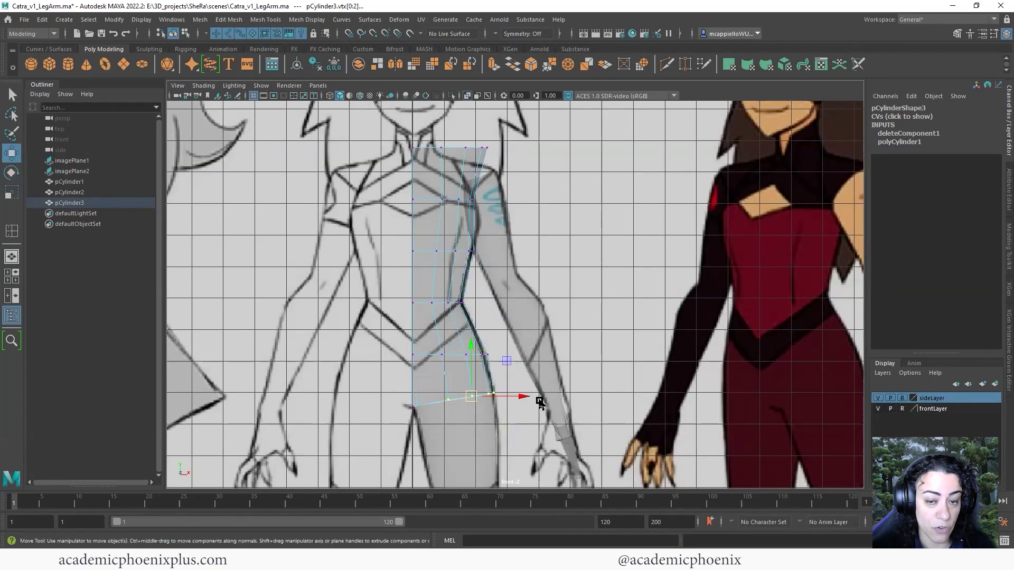
# Step: Scale and move the top row of torso vertices inward to match the base of the neck in the sketch
pyautogui.keyDown('alt'); pyautogui.moveTo(545, 349); pyautogui.dragTo(516, 90, button='middle'); pyautogui.keyUp('alt')
pyautogui.keyDown('alt'); pyautogui.moveTo(402, 236); pyautogui.dragTo(414, 398, button='middle'); pyautogui.keyUp('alt')
pyautogui.keyDown('alt'); pyautogui.moveTo(492, 108); pyautogui.dragTo(517, 238, button='middle'); pyautogui.keyUp('alt')
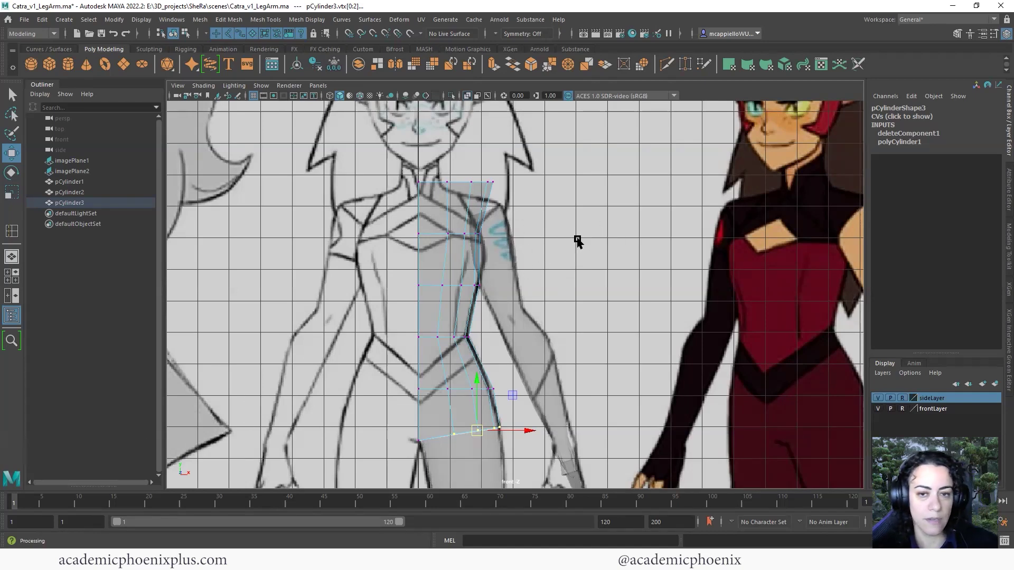
pyautogui.moveTo(410, 202); pyautogui.dragTo(458, 203)
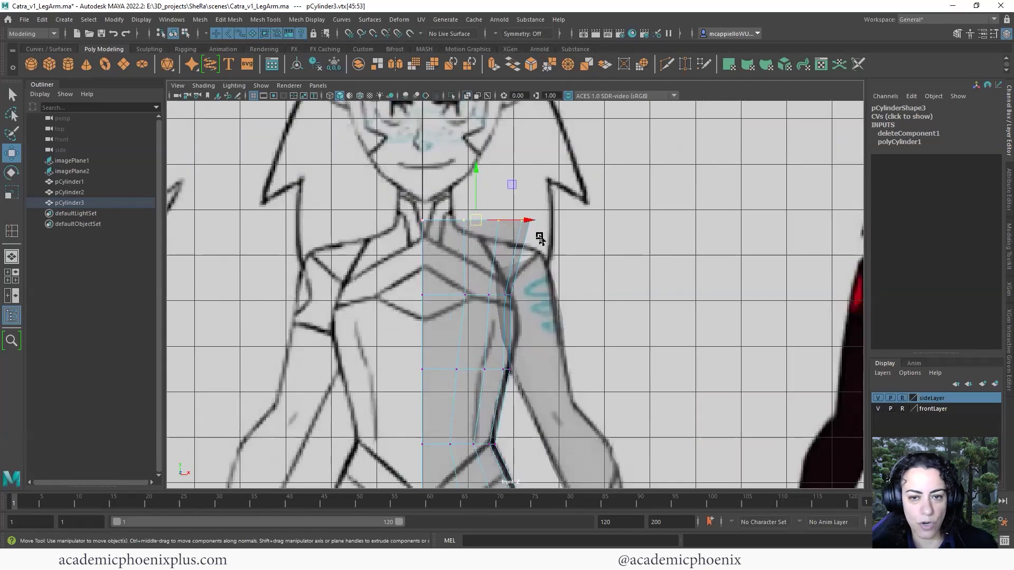
pyautogui.press('r')
pyautogui.moveTo(544, 221); pyautogui.dragTo(496, 218)
pyautogui.press('w')
pyautogui.press('r')
pyautogui.press('w')
pyautogui.keyDown('alt'); pyautogui.moveTo(501, 304); pyautogui.dragTo(503, 255, button='middle'); pyautogui.keyUp('alt')
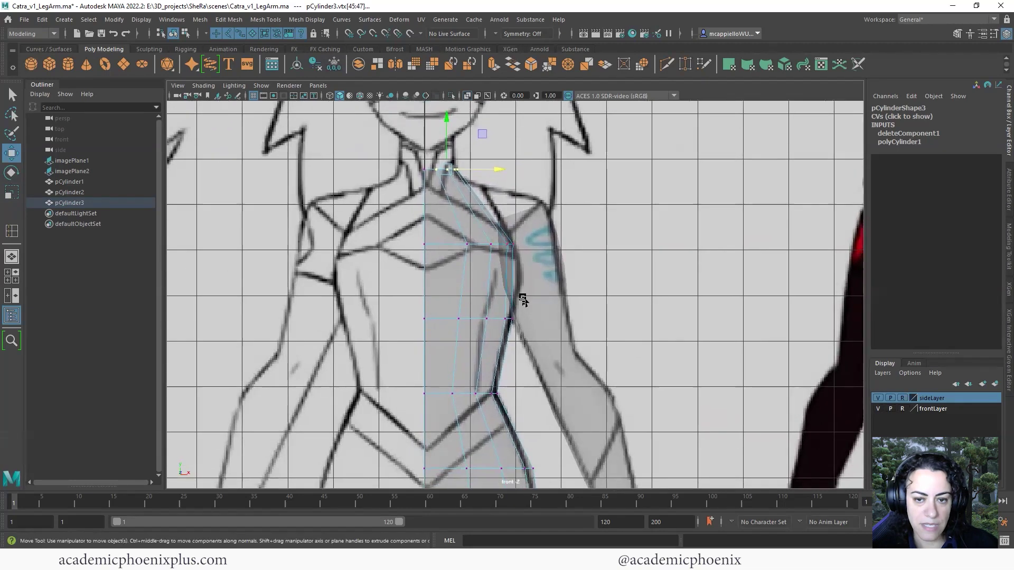
# Step: Insert an edge loop around the torso between the chest row and the rib row
pyautogui.keyDown('alt'); pyautogui.moveTo(529, 330); pyautogui.dragTo(522, 296, button='middle'); pyautogui.keyUp('alt')
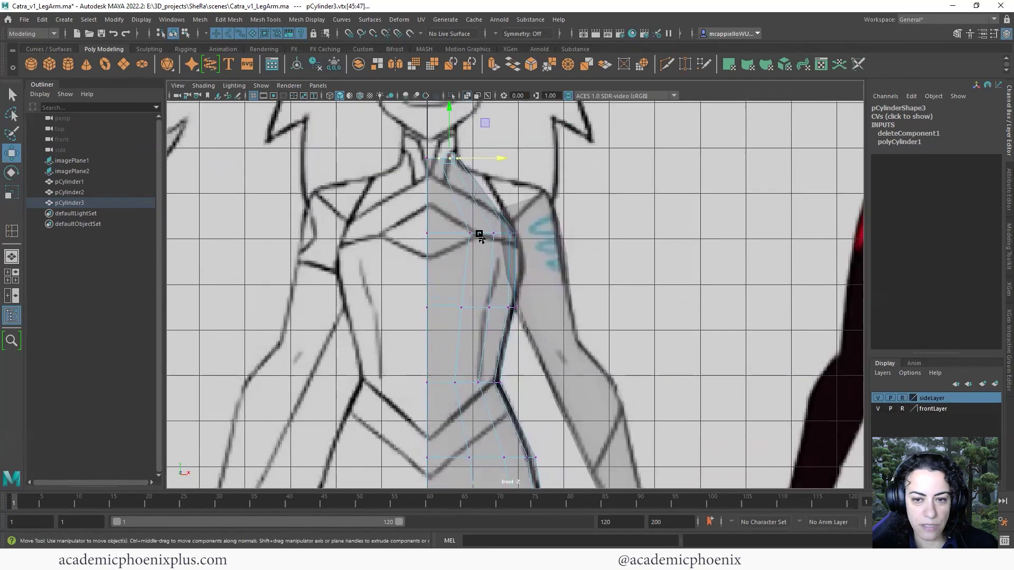
pyautogui.keyDown('shift'); pyautogui.rightClick(486, 280); pyautogui.keyUp('shift')
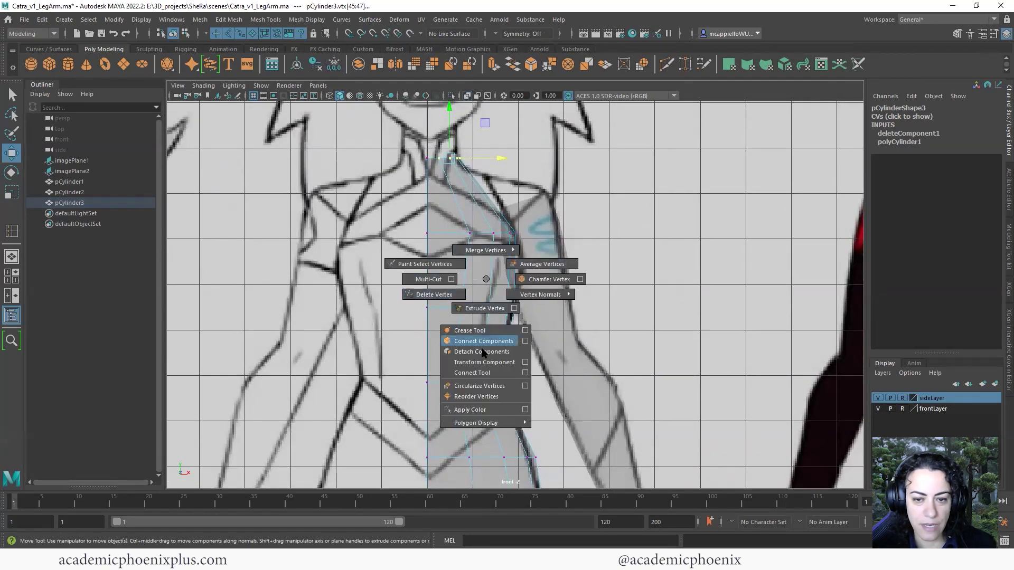
pyautogui.click(489, 308)
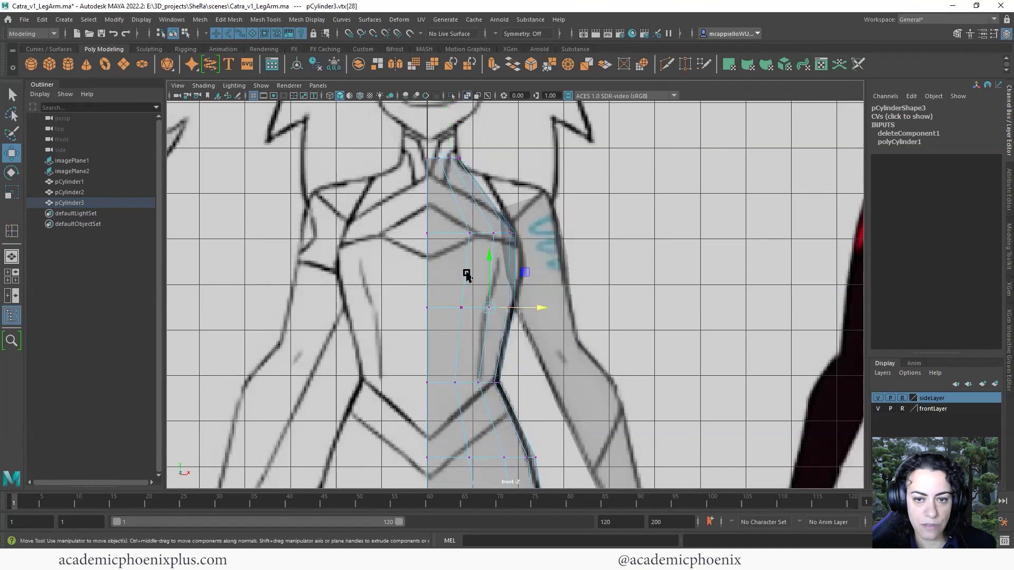
pyautogui.click(11, 231)
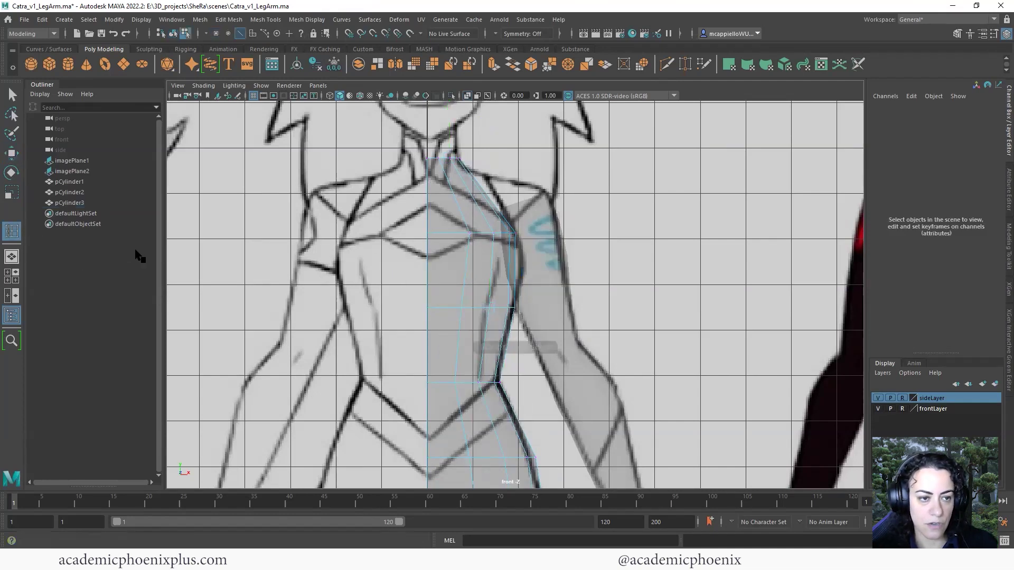
pyautogui.click(466, 271)
pyautogui.press('q')
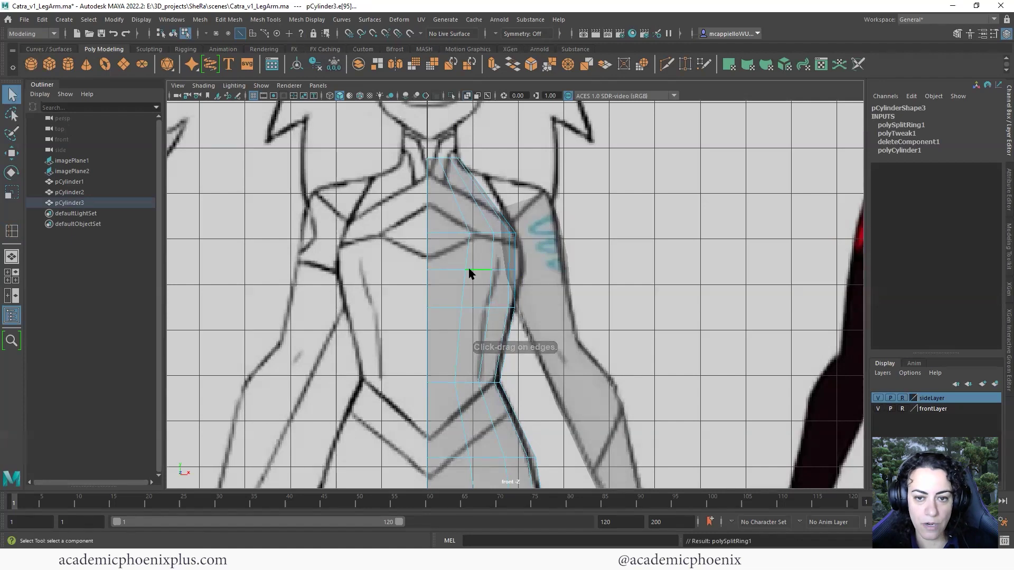
# Step: Select the new edge loop's vertices except at the centre line and widen them to follow the side of the ribcage
pyautogui.moveTo(511, 270); pyautogui.dragTo(461, 269, button='right')
pyautogui.hotkey('ctrl', 'z')
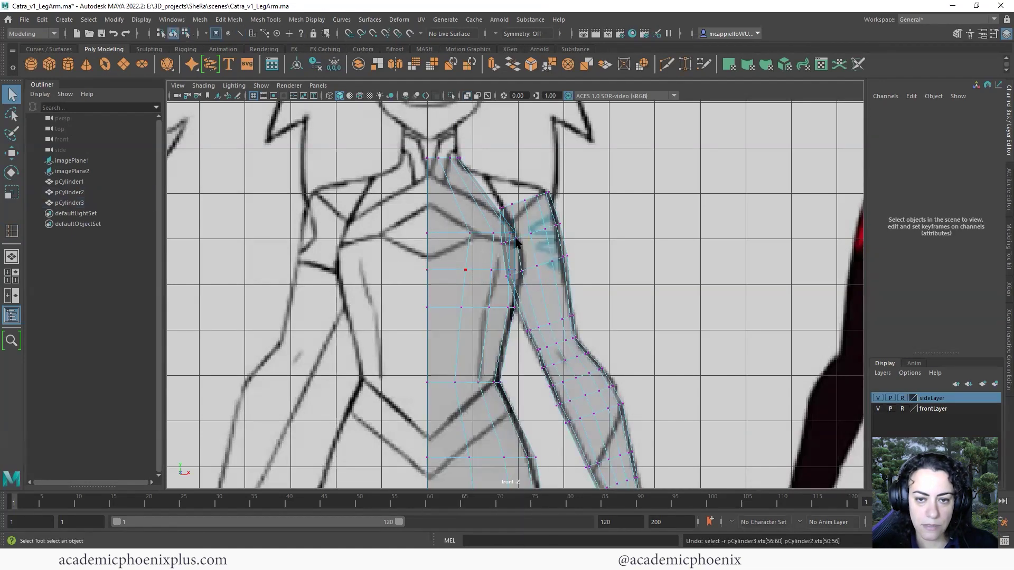
pyautogui.press('F8')
pyautogui.moveTo(468, 268); pyautogui.dragTo(429, 270, button='right')
pyautogui.moveTo(529, 276); pyautogui.dragTo(447, 256)
pyautogui.press('r')
pyautogui.moveTo(536, 265); pyautogui.dragTo(545, 272)
pyautogui.press('w')
pyautogui.keyDown('alt'); pyautogui.moveTo(531, 318); pyautogui.dragTo(533, 294, button='middle'); pyautogui.keyUp('alt')
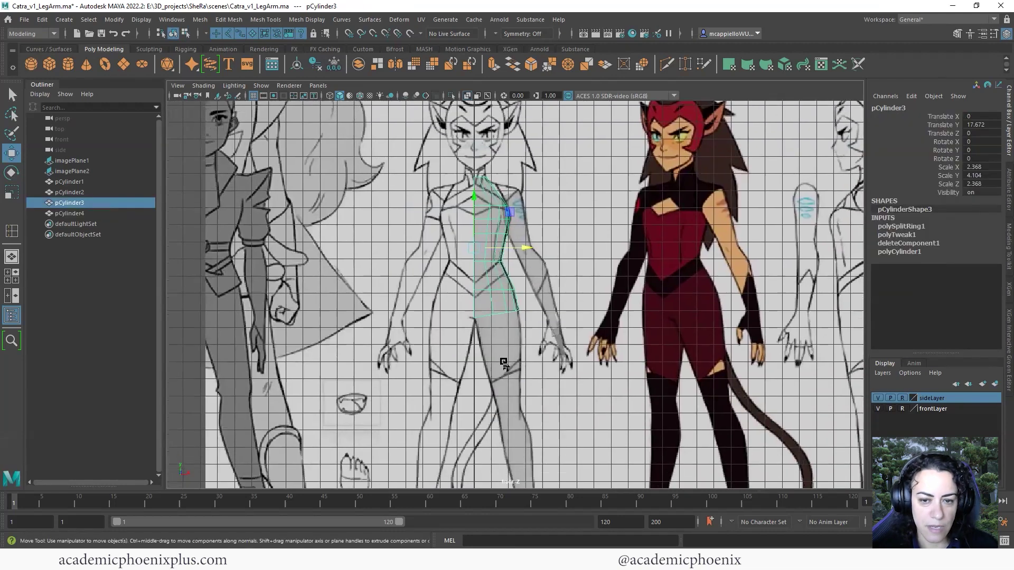
# Step: Rename the leg mesh as leg_geo and the arm mesh as arm_geo
pyautogui.click(504, 365)
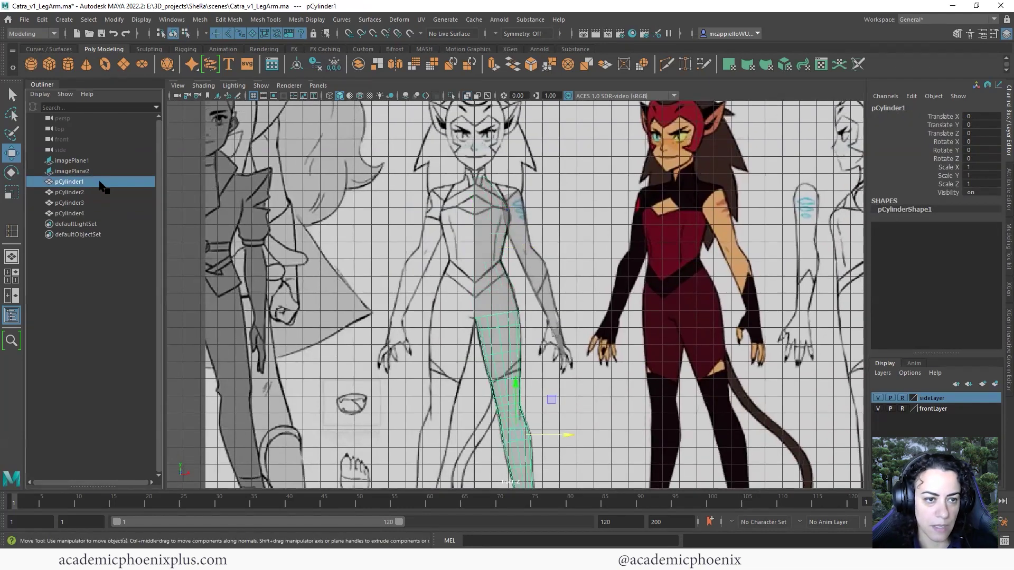
pyautogui.doubleClick(61, 181)
pyautogui.write('leg_geo')
pyautogui.press('Return')
pyautogui.doubleClick(65, 193)
pyautogui.write('arm_geo')
pyautogui.press('Return')
# Step: Insert an edge loop between the torso's rib and waist rows and shift its vertices, except at the centre line, to the side outline
pyautogui.keyDown('shift'); pyautogui.moveTo(508, 293); pyautogui.dragTo(514, 306, button='right'); pyautogui.keyUp('shift')
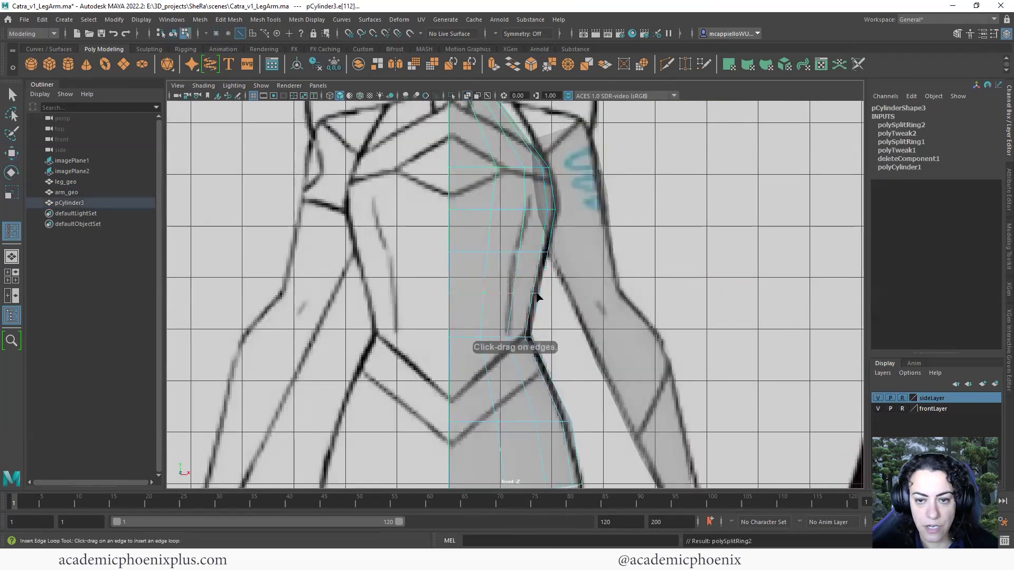
pyautogui.press('q')
pyautogui.rightClick(537, 268)
pyautogui.moveTo(529, 283); pyautogui.dragTo(486, 268, button='right')
pyautogui.moveTo(480, 288); pyautogui.dragTo(537, 295)
pyautogui.press('r')
pyautogui.press('w')
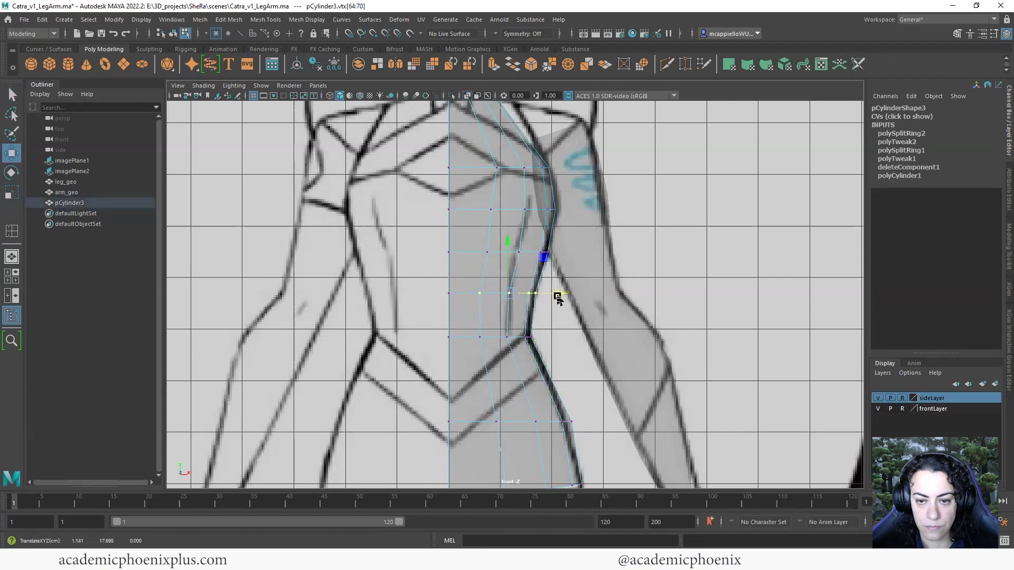
# Step: Insert an edge loop around the torso between the waist row and the hip row
pyautogui.keyDown('alt'); pyautogui.moveTo(540, 300); pyautogui.dragTo(538, 232, button='middle'); pyautogui.keyUp('alt')
pyautogui.moveTo(545, 267); pyautogui.dragTo(594, 253, button='right')
pyautogui.keyDown('shift'); pyautogui.moveTo(518, 279); pyautogui.dragTo(468, 296, button='right'); pyautogui.keyUp('shift')
pyautogui.click(545, 315)
pyautogui.moveTo(536, 267); pyautogui.dragTo(482, 267, button='right')
pyautogui.press('w')
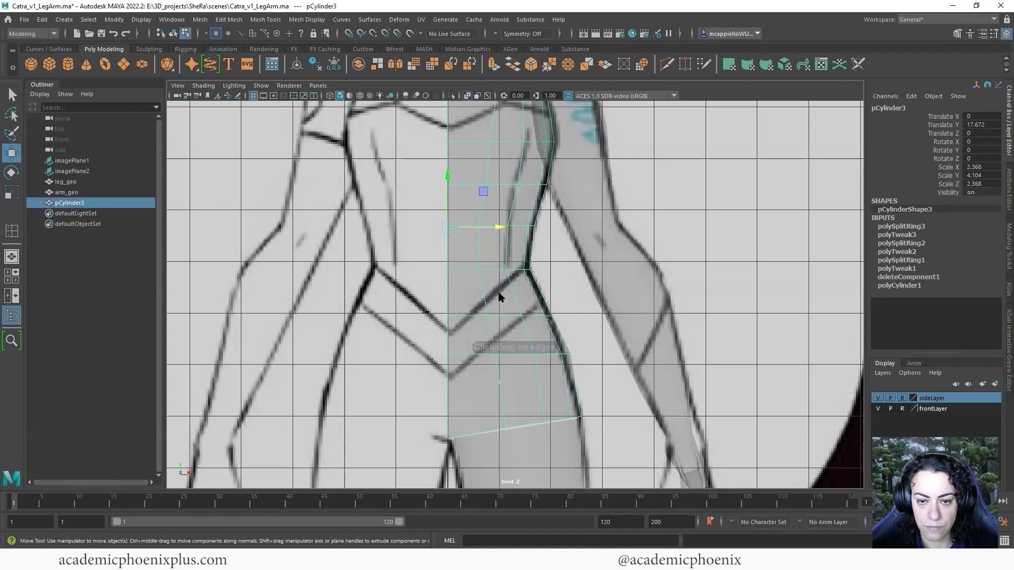
# Step: Select the new hip loop's vertices except at the centre line and scale and move them to follow the hip outline
pyautogui.moveTo(544, 272); pyautogui.dragTo(483, 283, button='right')
pyautogui.press('r')
pyautogui.moveTo(489, 301); pyautogui.dragTo(584, 330)
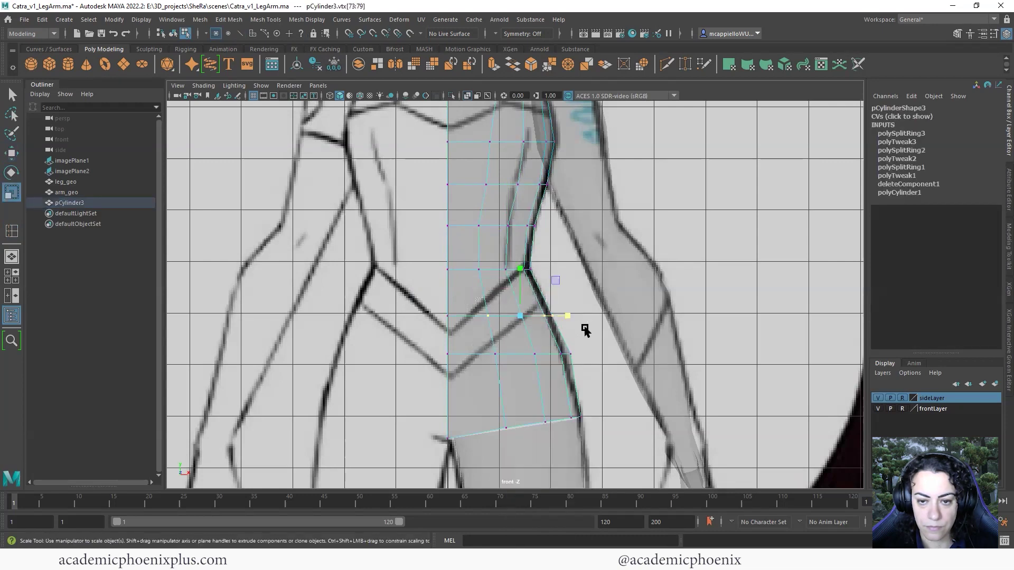
pyautogui.press('e')
pyautogui.press('w')
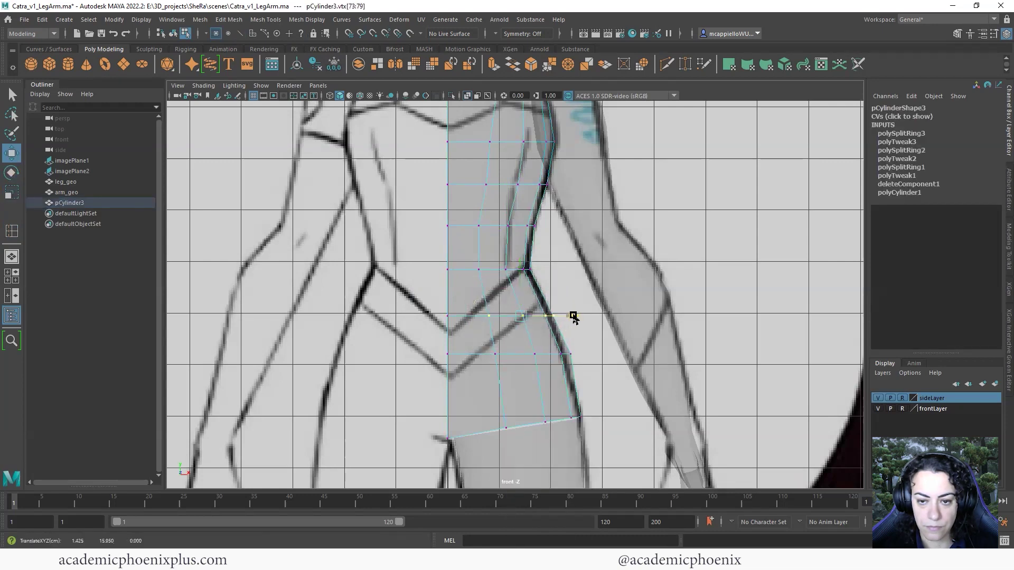
pyautogui.scroll(-2, 611, 351)
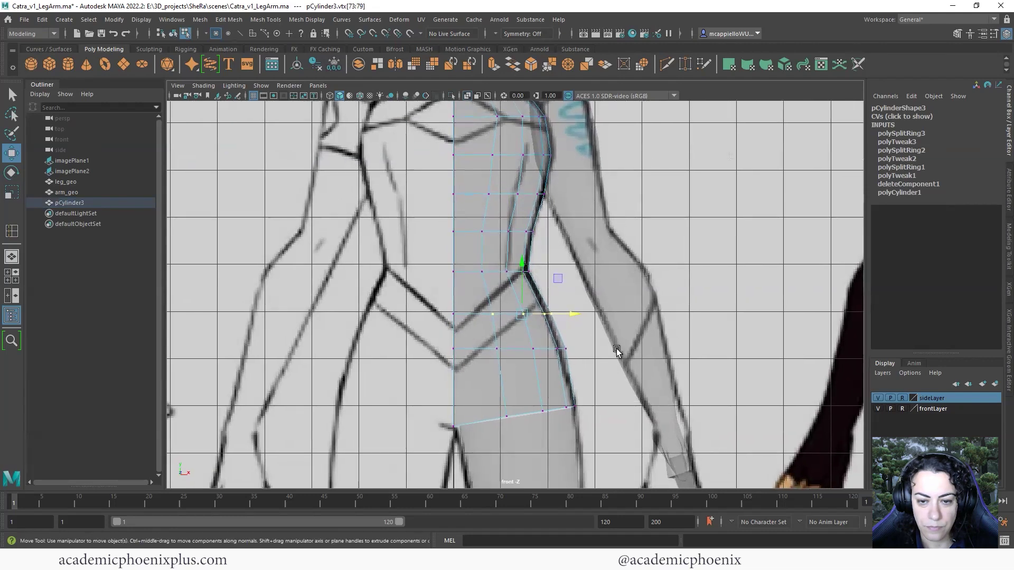
# Step: Rotate and move the hip row of vertices to line up with the lower edge of the V-shaped belt
pyautogui.scroll(-1, 584, 340)
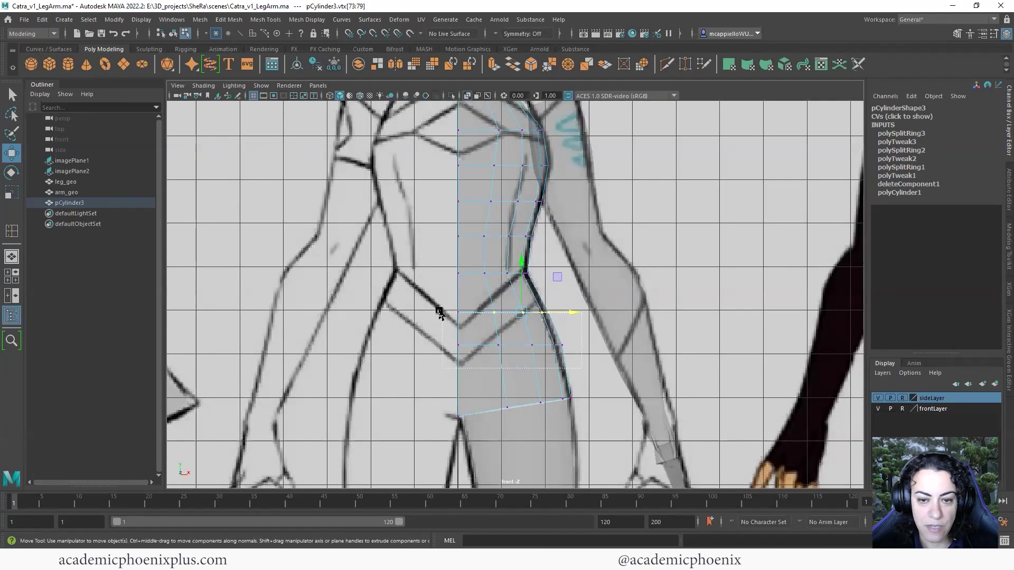
pyautogui.moveTo(448, 335); pyautogui.dragTo(449, 334)
pyautogui.press('e')
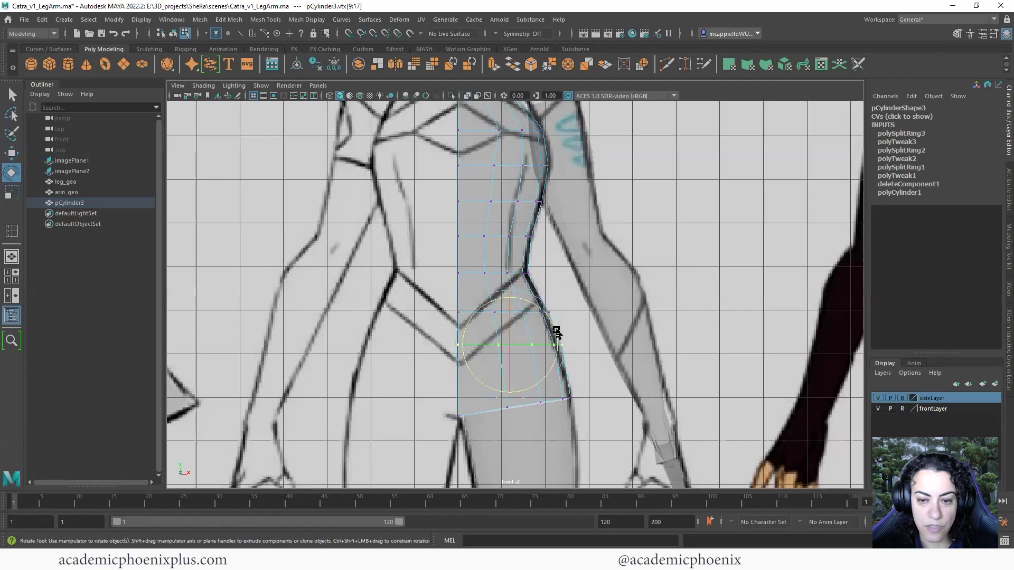
pyautogui.press('w')
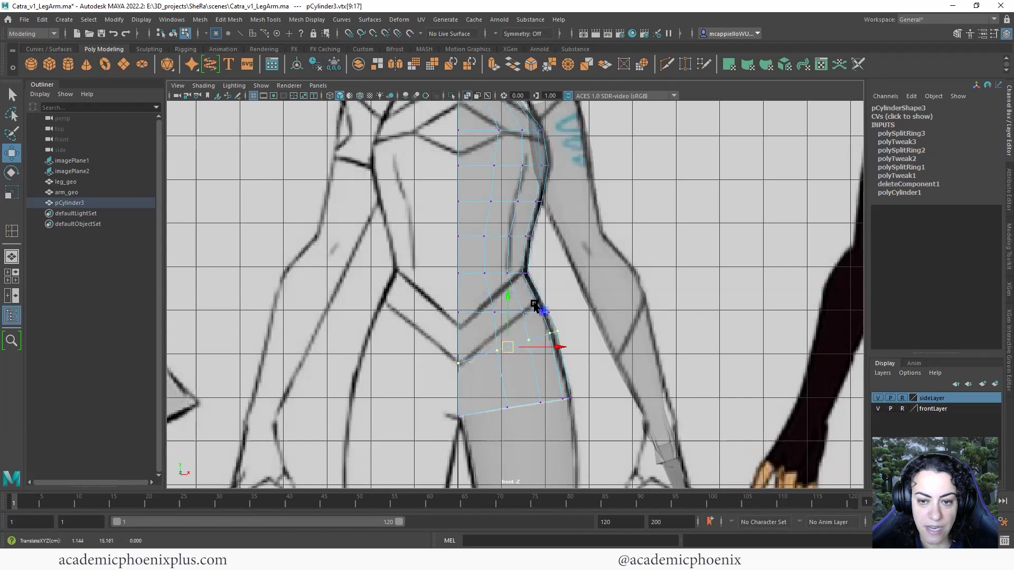
# Step: Rotate and move the row above the hips to line up with the upper edge of the V-shaped belt
pyautogui.moveTo(447, 307); pyautogui.dragTo(538, 286)
pyautogui.press('e')
pyautogui.press('w')
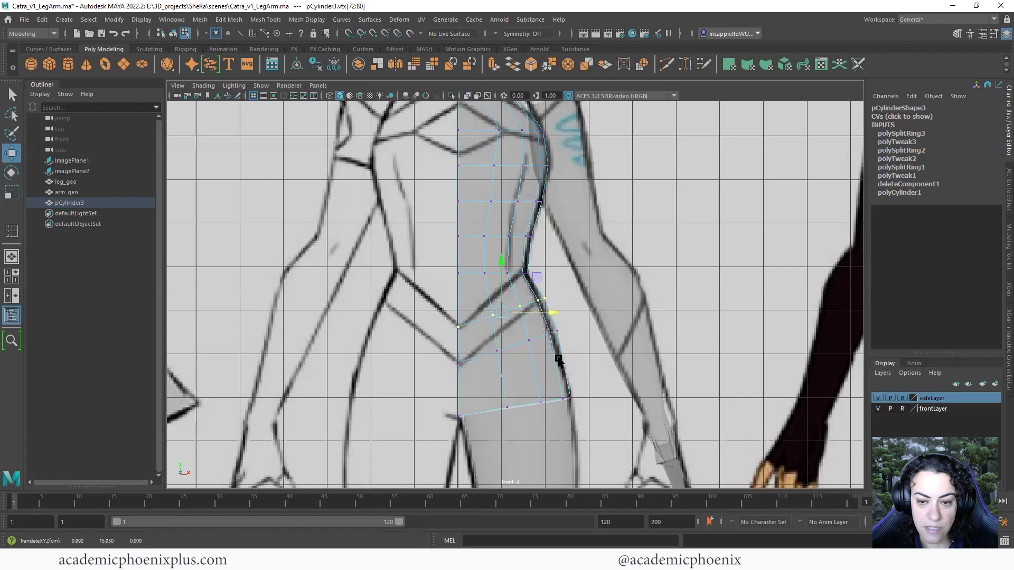
# Step: Raise the centre-line vertices of the chest and rib rows one row at a time to curve the rows
pyautogui.keyDown('alt'); pyautogui.moveTo(475, 320); pyautogui.dragTo(468, 381, button='middle'); pyautogui.keyUp('alt')
pyautogui.moveTo(436, 364); pyautogui.dragTo(439, 366)
pyautogui.moveTo(431, 312)
pyautogui.mouseDown()
pyautogui.moveTo(418, 315)
pyautogui.moveTo(429, 279)
pyautogui.moveTo(441, 295)
pyautogui.mouseUp()
pyautogui.moveTo(429, 256); pyautogui.dragTo(428, 252)
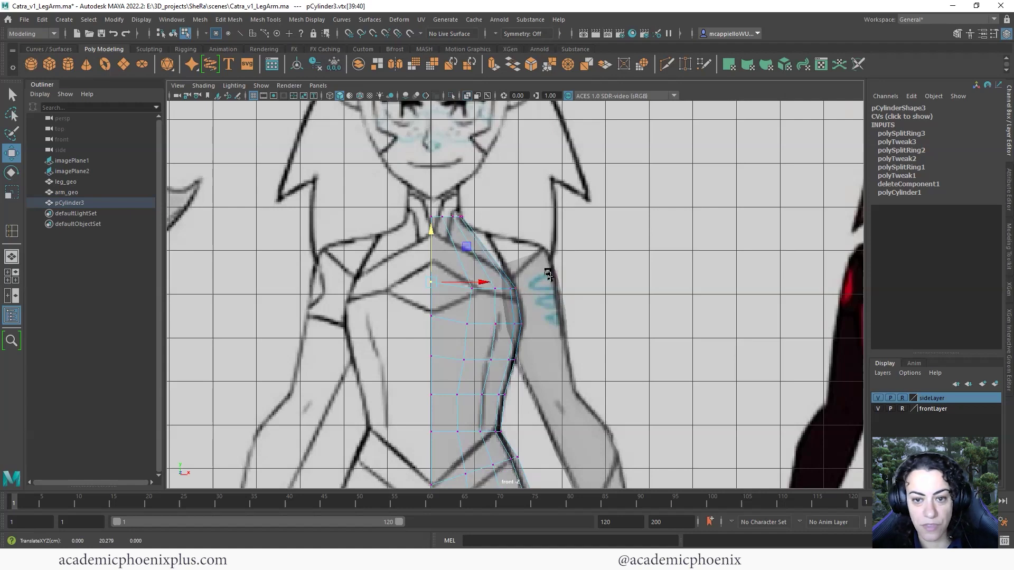
# Step: Adjust the vertices next to the centre line on the chest and rib rows to even out their spacing
pyautogui.click(472, 288)
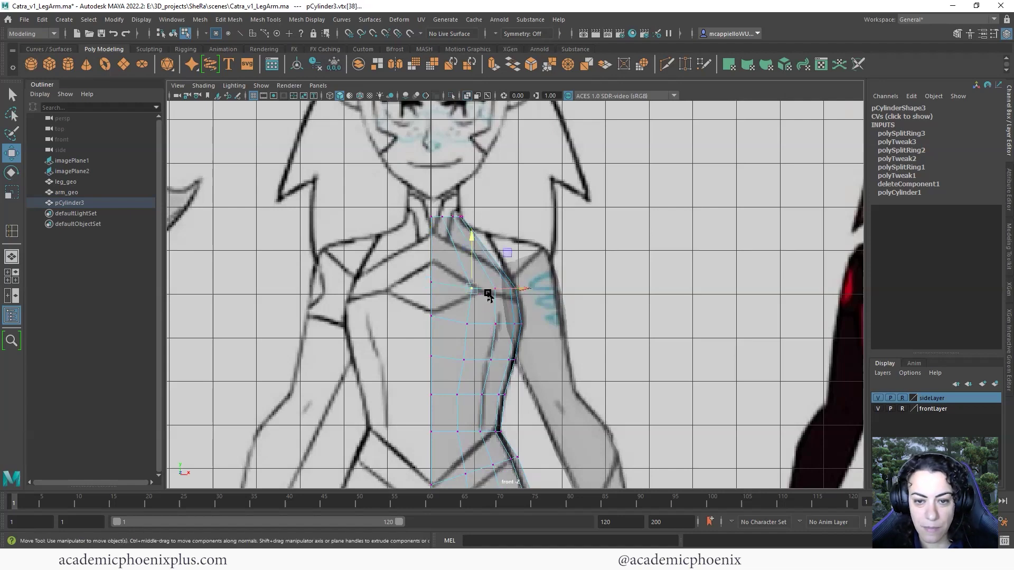
pyautogui.click(467, 324)
pyautogui.click(467, 361)
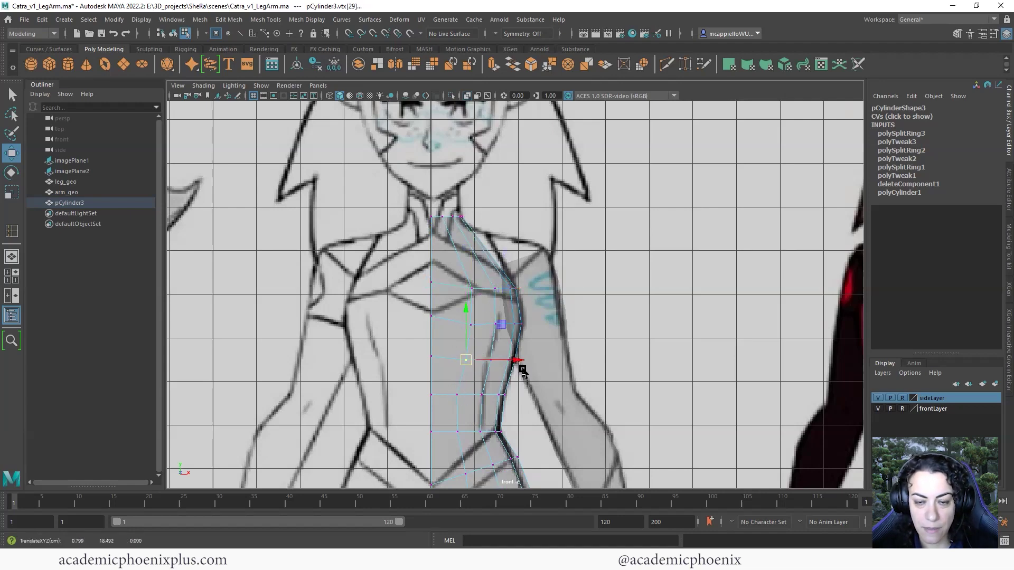
# Step: Move the whole torso onto the side-view sketch at about Translate Z 5.66 and scale its depth to about 1.8
pyautogui.press('space')
pyautogui.press('space')
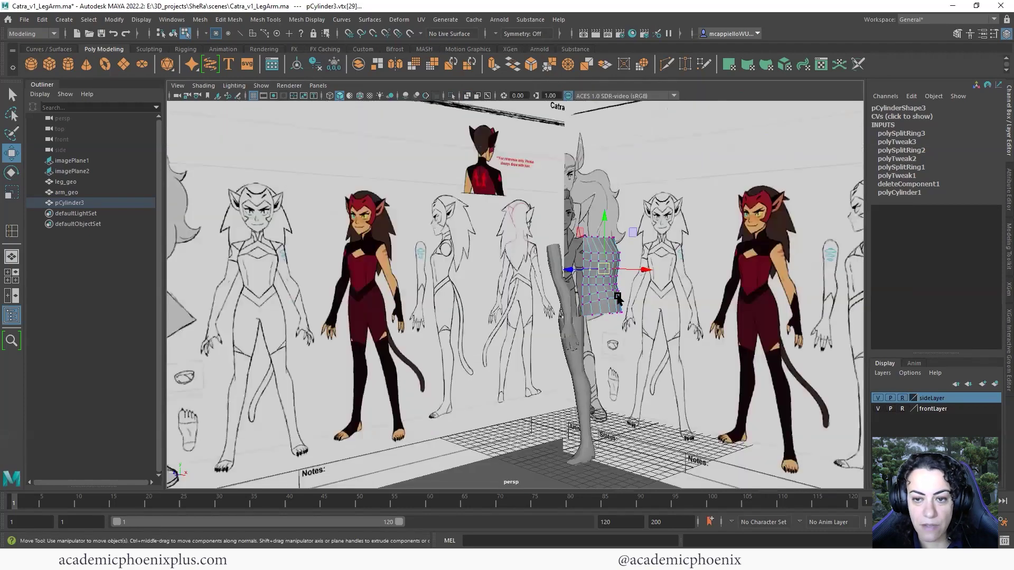
pyautogui.press('space')
pyautogui.press('space')
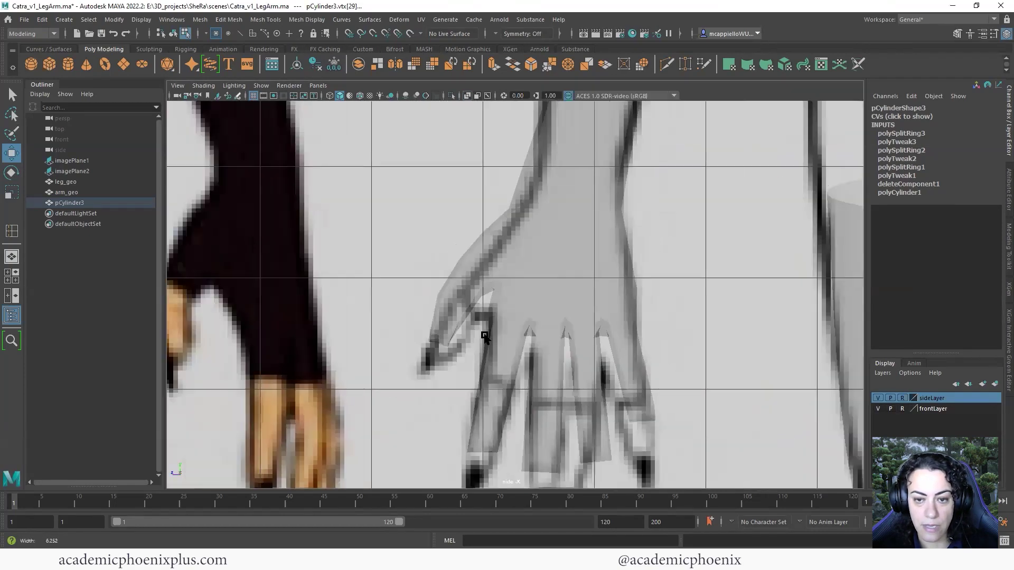
pyautogui.scroll(-5, 493, 453)
pyautogui.keyDown('alt'); pyautogui.moveTo(744, 240); pyautogui.dragTo(634, 313, button='middle'); pyautogui.keyUp('alt')
pyautogui.moveTo(682, 300); pyautogui.dragTo(739, 248, button='right')
pyautogui.moveTo(624, 292)
pyautogui.mouseDown()
pyautogui.moveTo(475, 294)
pyautogui.moveTo(461, 312)
pyautogui.moveTo(473, 294)
pyautogui.mouseUp()
pyautogui.press('r')
pyautogui.keyDown('alt'); pyautogui.moveTo(570, 249); pyautogui.dragTo(574, 228, button='middle'); pyautogui.keyUp('alt')
pyautogui.keyDown('alt'); pyautogui.moveTo(702, 322); pyautogui.dragTo(792, 338, button='right'); pyautogui.keyUp('alt')
pyautogui.keyDown('alt'); pyautogui.moveTo(536, 236); pyautogui.dragTo(552, 369, button='middle'); pyautogui.keyUp('alt')
# Step: Narrow the top row of torso vertices in the side view and move it back onto the base of the neck
pyautogui.moveTo(547, 251); pyautogui.dragTo(478, 241, button='right')
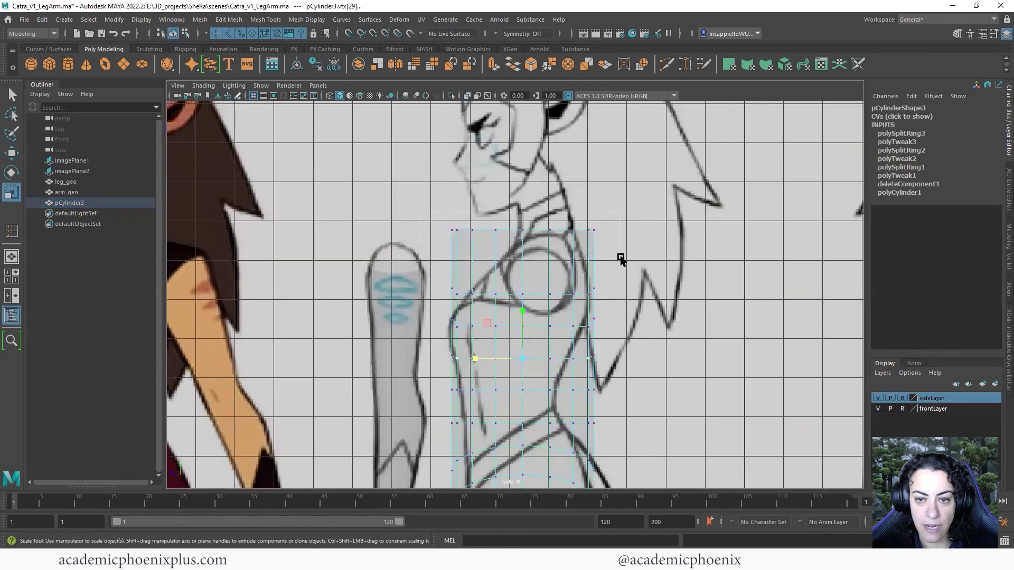
pyautogui.moveTo(621, 256); pyautogui.dragTo(632, 248)
pyautogui.moveTo(474, 230)
pyautogui.mouseDown()
pyautogui.moveTo(502, 231)
pyautogui.moveTo(492, 229)
pyautogui.mouseUp()
pyautogui.press('w')
pyautogui.moveTo(492, 231); pyautogui.dragTo(510, 231, button='middle')
# Step: Narrow and shift the row of vertices below the neck to match the upper chest and back in the side view
pyautogui.moveTo(425, 268); pyautogui.dragTo(617, 300)
pyautogui.press('r')
pyautogui.moveTo(476, 293); pyautogui.dragTo(484, 292)
pyautogui.press('w')
pyautogui.press('r')
pyautogui.keyDown('alt'); pyautogui.moveTo(527, 281); pyautogui.dragTo(528, 240, button='middle'); pyautogui.keyUp('alt')
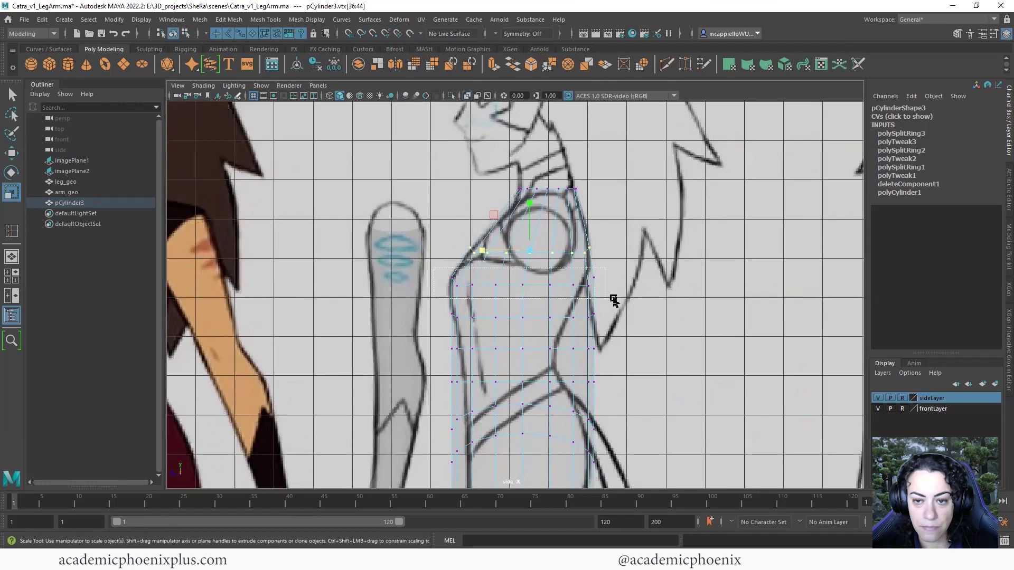
# Step: Scale and shift the chest and rib rows in the side view to follow the sketched front and back contours
pyautogui.moveTo(617, 300); pyautogui.dragTo(615, 299)
pyautogui.moveTo(480, 282); pyautogui.dragTo(612, 325)
pyautogui.press('w')
pyautogui.press('r')
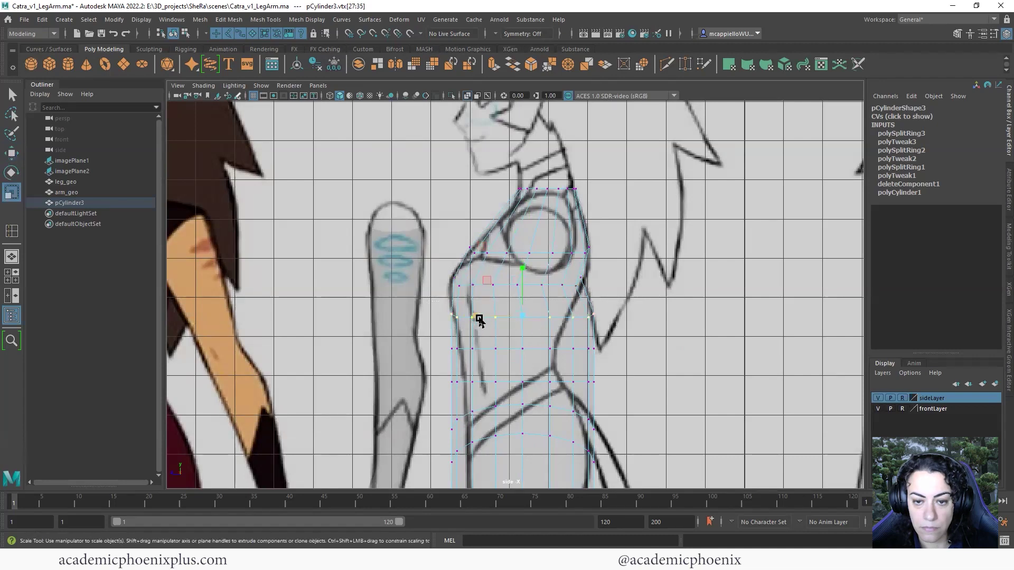
pyautogui.moveTo(479, 319)
pyautogui.mouseDown()
pyautogui.moveTo(495, 318)
pyautogui.moveTo(466, 317)
pyautogui.mouseUp()
pyautogui.press('w')
pyautogui.moveTo(466, 318); pyautogui.dragTo(463, 317, button='middle')
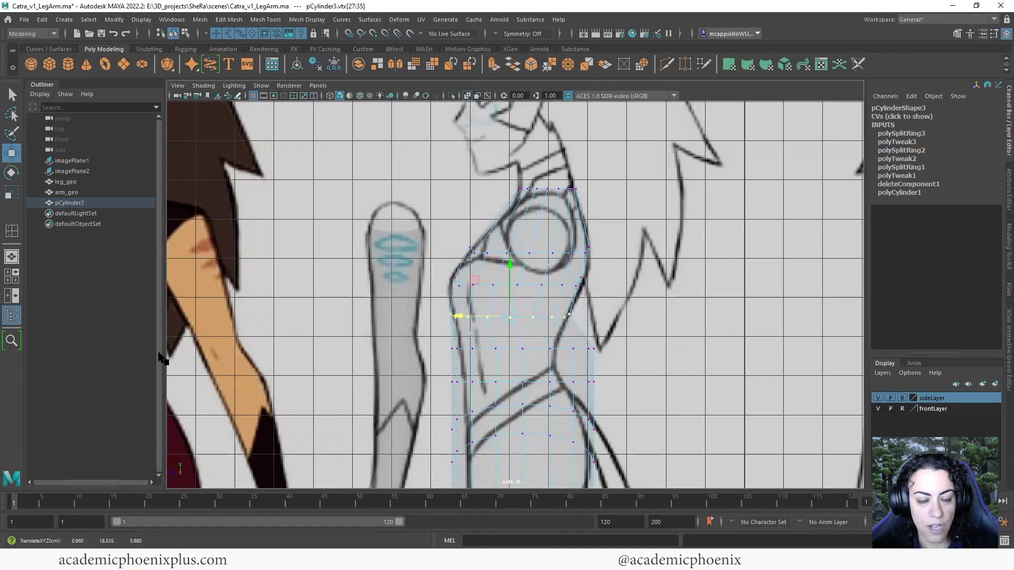
# Step: Scale the waist row and the upper belt row in depth to match the side-view outline
pyautogui.keyDown('alt'); pyautogui.moveTo(401, 319); pyautogui.dragTo(659, 320, button='middle'); pyautogui.keyUp('alt')
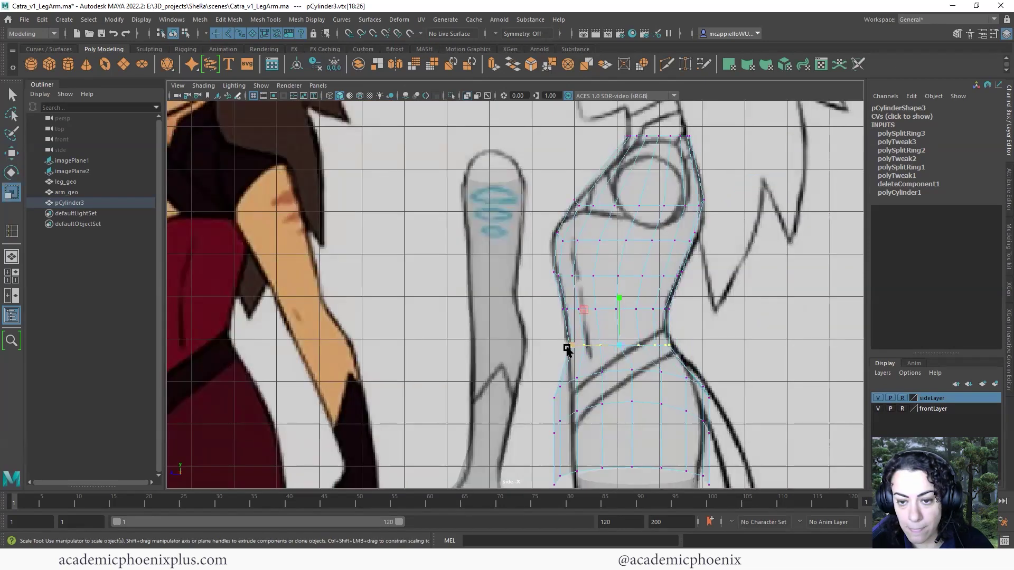
pyautogui.moveTo(570, 346); pyautogui.dragTo(730, 402)
pyautogui.moveTo(583, 387); pyautogui.dragTo(589, 387)
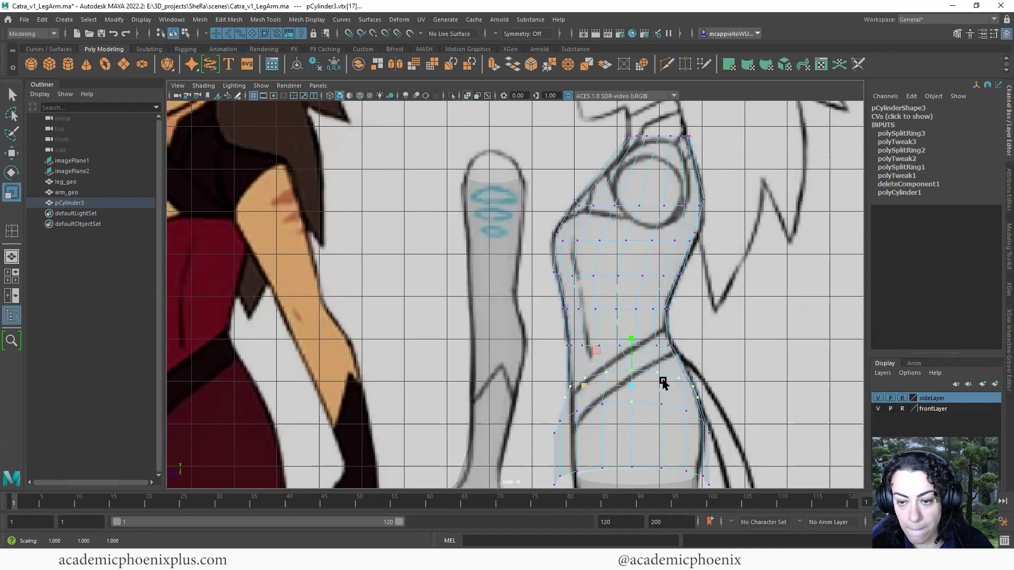
pyautogui.keyDown('alt'); pyautogui.moveTo(683, 380); pyautogui.dragTo(672, 339, button='middle'); pyautogui.keyUp('alt')
pyautogui.moveTo(572, 345); pyautogui.dragTo(575, 349)
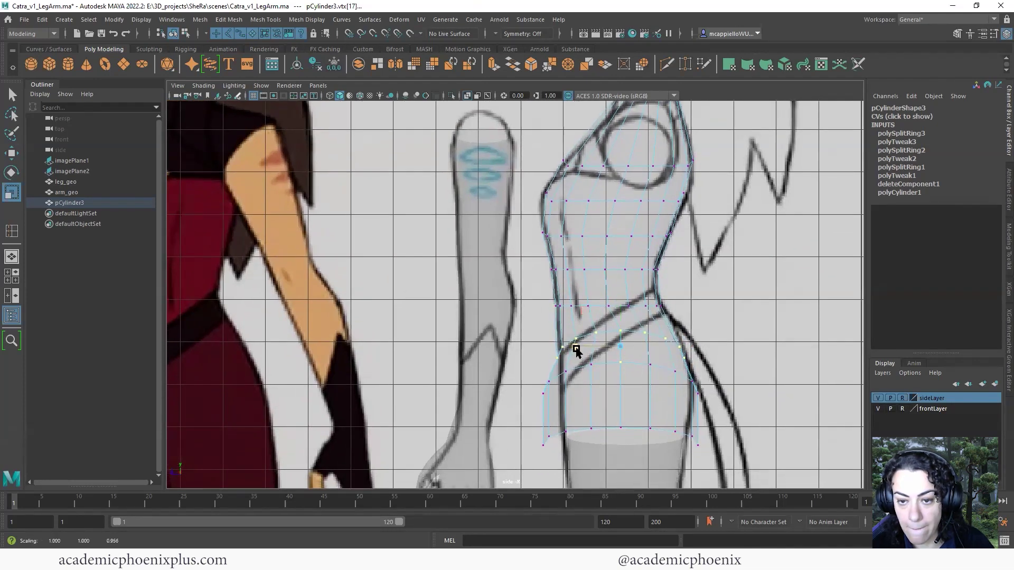
pyautogui.keyDown('alt'); pyautogui.moveTo(556, 378); pyautogui.dragTo(562, 347, button='middle'); pyautogui.keyUp('alt')
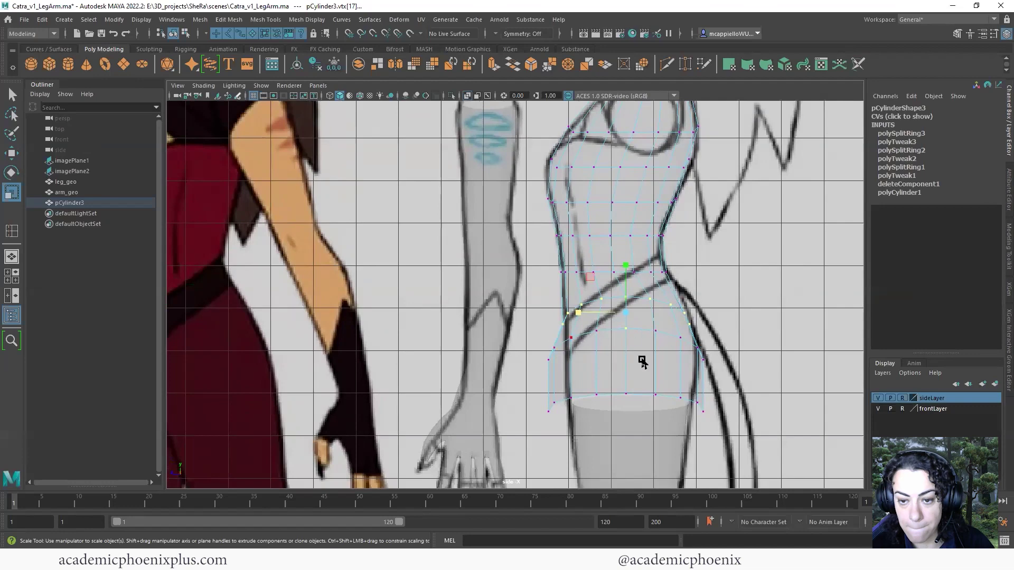
# Step: Select the lower belt edge loop and scale and move it to fit the hip profile in the side view
pyautogui.moveTo(673, 338); pyautogui.dragTo(675, 235, button='right')
pyautogui.doubleClick(640, 332)
pyautogui.moveTo(579, 346); pyautogui.dragTo(587, 347)
pyautogui.press('w')
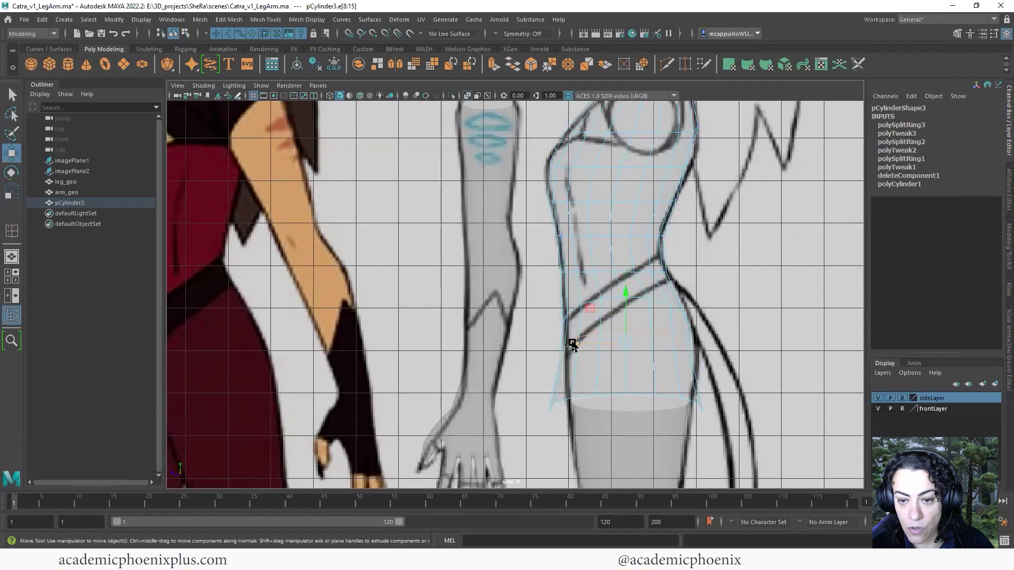
# Step: Narrow the bottom row of torso vertices and move it over the top of the leg in the side view
pyautogui.moveTo(592, 284); pyautogui.dragTo(538, 357, button='right')
pyautogui.moveTo(747, 414); pyautogui.dragTo(751, 419)
pyautogui.press('r')
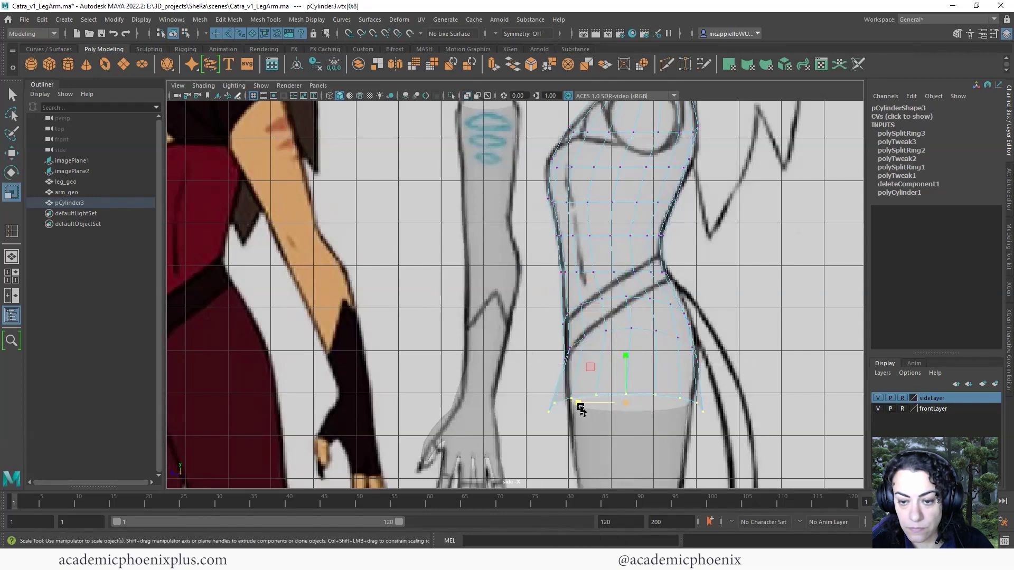
pyautogui.moveTo(579, 410); pyautogui.dragTo(634, 402)
pyautogui.press('w')
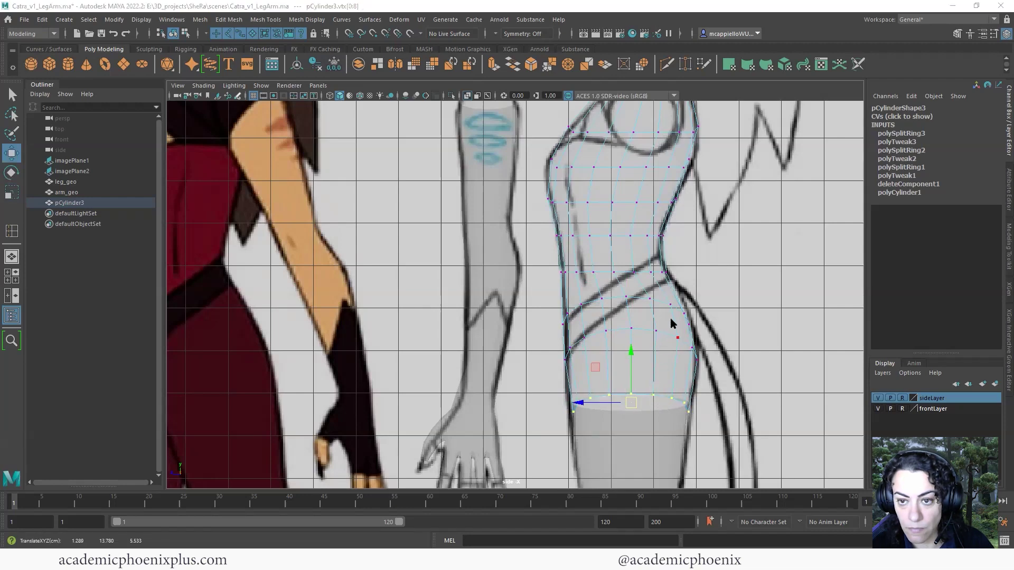
# Step: Select arm_geo in object mode and move it along Z until it lines up with the torso's side
pyautogui.press('space')
pyautogui.press('space')
pyautogui.keyDown('alt'); pyautogui.moveTo(702, 283); pyautogui.dragTo(774, 324); pyautogui.keyUp('alt')
pyautogui.moveTo(542, 241); pyautogui.dragTo(586, 222, button='right')
pyautogui.keyDown('alt'); pyautogui.moveTo(571, 297); pyautogui.dragTo(552, 353, button='middle'); pyautogui.keyUp('alt')
pyautogui.keyDown('alt'); pyautogui.moveTo(552, 353); pyautogui.dragTo(575, 333); pyautogui.keyUp('alt')
pyautogui.keyDown('alt'); pyautogui.moveTo(520, 341); pyautogui.dragTo(554, 341, button='right'); pyautogui.keyUp('alt')
pyautogui.keyDown('alt'); pyautogui.moveTo(555, 341); pyautogui.dragTo(485, 375); pyautogui.keyUp('alt')
pyautogui.click(543, 349)
pyautogui.press('space')
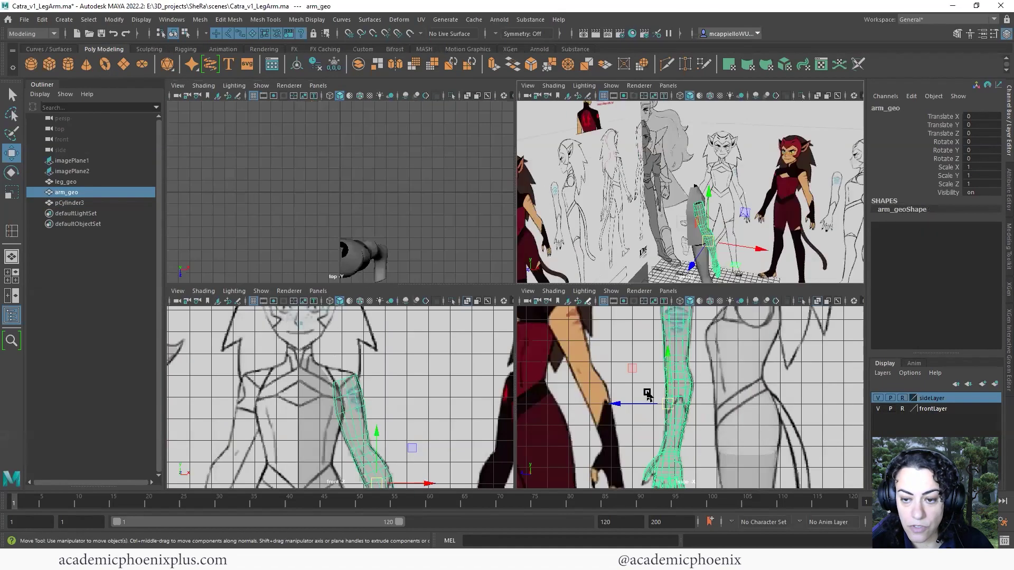
pyautogui.moveTo(634, 403); pyautogui.dragTo(684, 402)
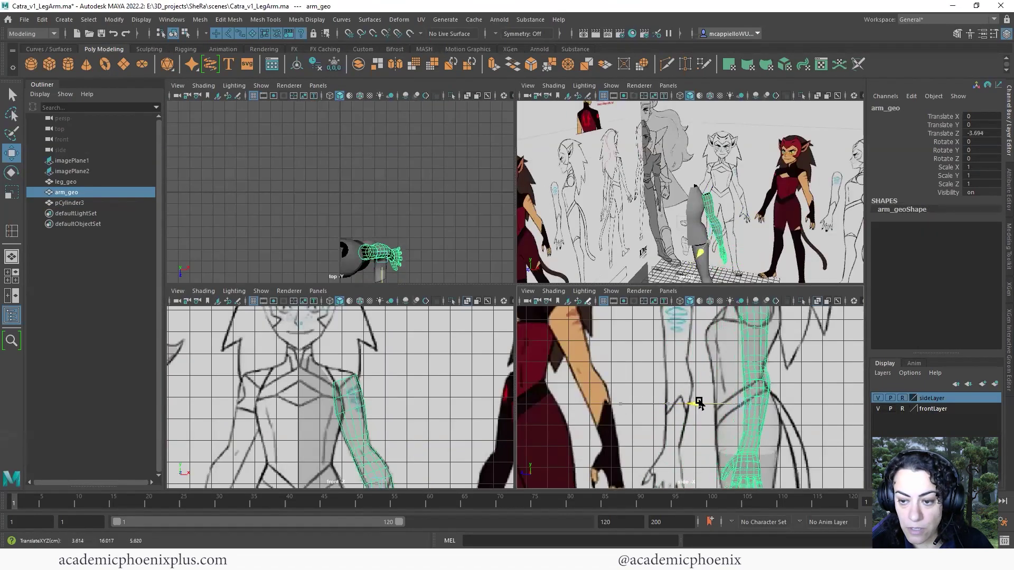
# Step: Examine from all around how the torso meets the leg and the arm
pyautogui.press('space')
pyautogui.keyDown('alt'); pyautogui.moveTo(734, 296); pyautogui.dragTo(698, 365); pyautogui.keyUp('alt')
pyautogui.click(592, 318)
pyautogui.click(662, 344)
pyautogui.keyDown('alt'); pyautogui.moveTo(570, 344); pyautogui.dragTo(599, 385); pyautogui.keyUp('alt')
pyautogui.keyDown('alt'); pyautogui.moveTo(472, 377); pyautogui.dragTo(380, 372); pyautogui.keyUp('alt')
pyautogui.click(575, 274)
pyautogui.keyDown('alt'); pyautogui.moveTo(588, 362); pyautogui.dragTo(588, 423, button='middle'); pyautogui.keyUp('alt')
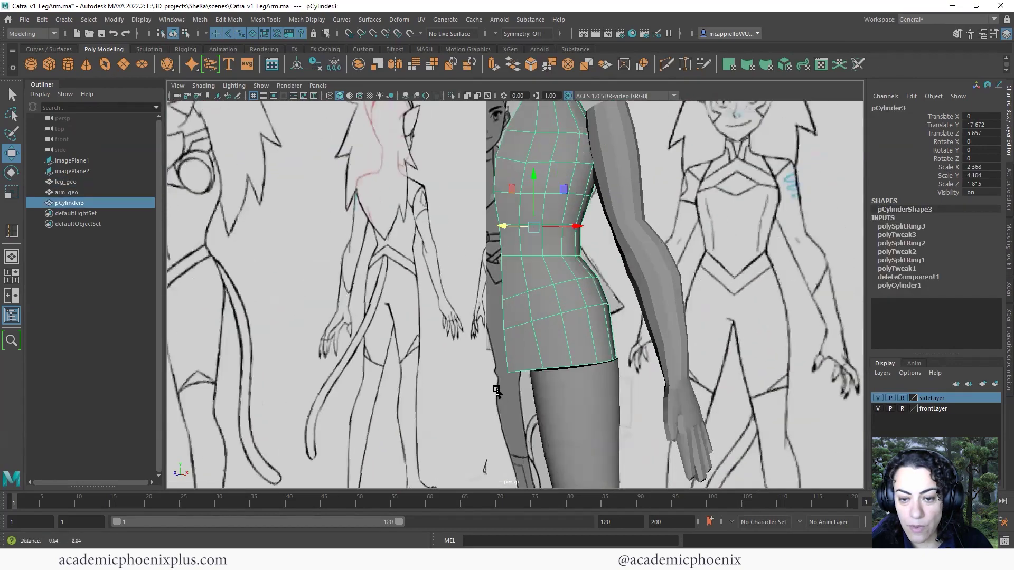
pyautogui.keyDown('alt'); pyautogui.moveTo(589, 363); pyautogui.dragTo(504, 342); pyautogui.keyUp('alt')
pyautogui.keyDown('alt'); pyautogui.moveTo(620, 391); pyautogui.dragTo(646, 381); pyautogui.keyUp('alt')
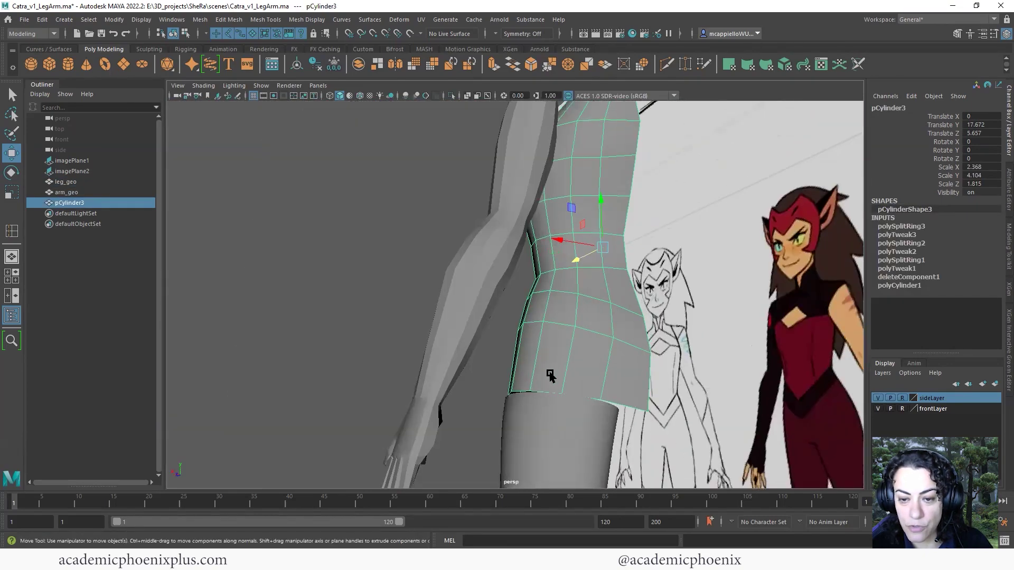
pyautogui.keyDown('alt'); pyautogui.moveTo(545, 379); pyautogui.dragTo(587, 390); pyautogui.keyUp('alt')
pyautogui.keyDown('alt'); pyautogui.moveTo(580, 378); pyautogui.dragTo(580, 378, button='right'); pyautogui.keyUp('alt')
pyautogui.keyDown('alt'); pyautogui.moveTo(525, 333); pyautogui.dragTo(561, 357); pyautogui.keyUp('alt')
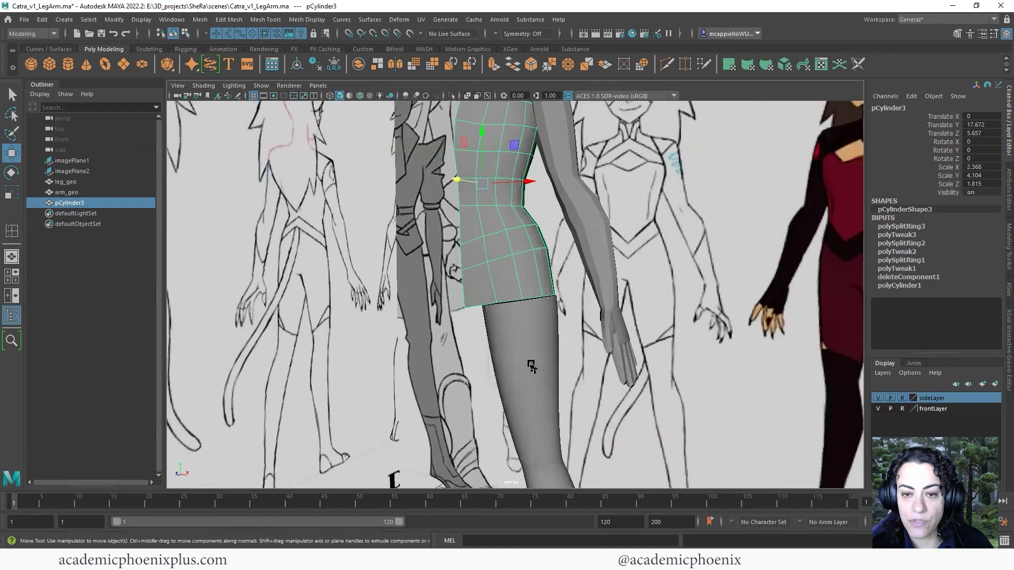
pyautogui.keyDown('alt'); pyautogui.moveTo(500, 367); pyautogui.dragTo(542, 366); pyautogui.keyUp('alt')
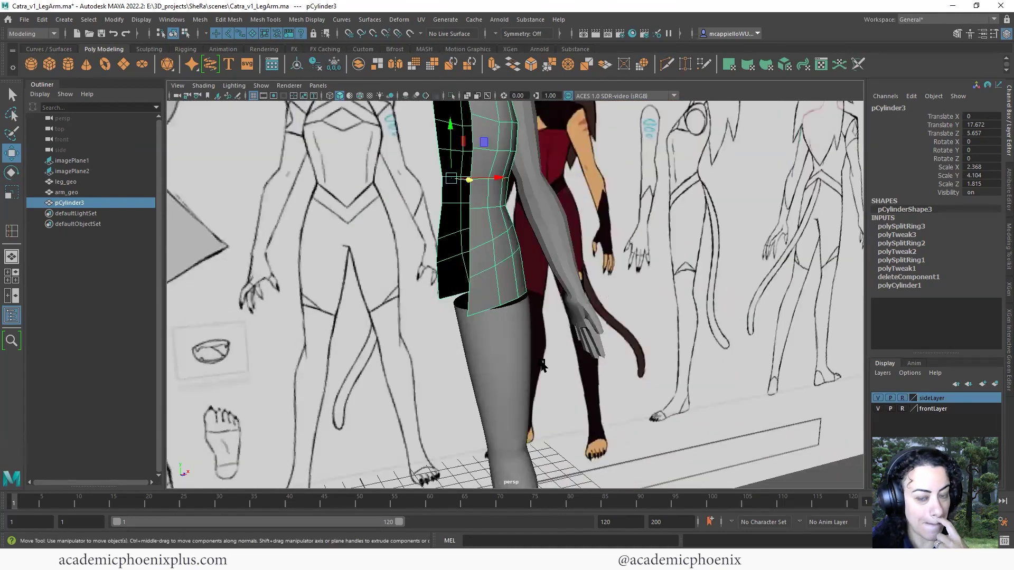
pyautogui.click(547, 364)
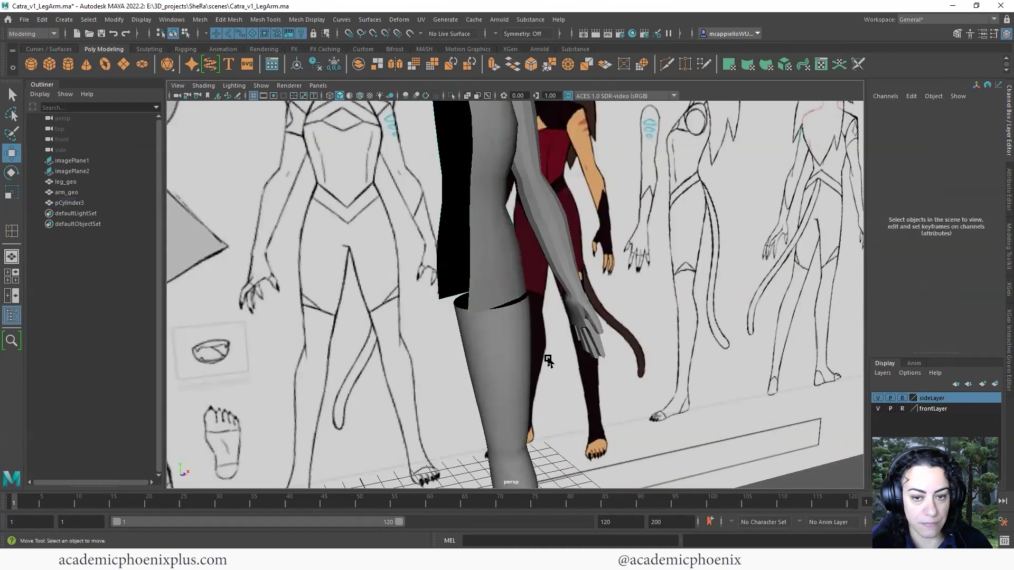
pyautogui.click(508, 358)
pyautogui.keyDown('alt'); pyautogui.moveTo(507, 358); pyautogui.dragTo(447, 348); pyautogui.keyUp('alt')
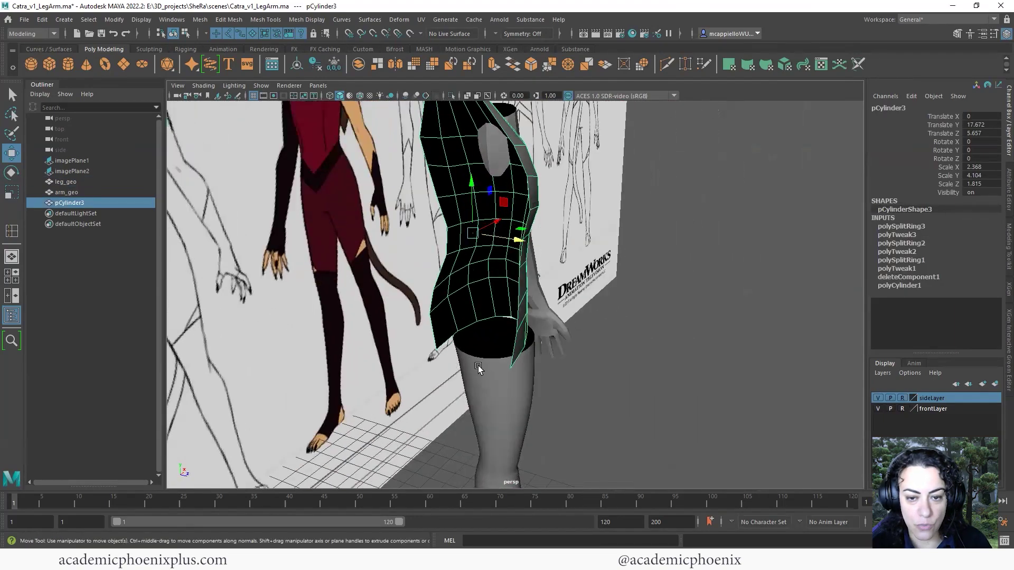
pyautogui.keyDown('alt'); pyautogui.moveTo(540, 347); pyautogui.dragTo(455, 342); pyautogui.keyUp('alt')
# Step: In the front view, select the torso's middle hem vertices and move them onto the slanted line at the top of the leg
pyautogui.press('space')
pyautogui.press('space')
pyautogui.moveTo(515, 401); pyautogui.dragTo(466, 269, button='right')
pyautogui.moveTo(487, 384); pyautogui.dragTo(481, 419)
pyautogui.moveTo(560, 412); pyautogui.dragTo(534, 406)
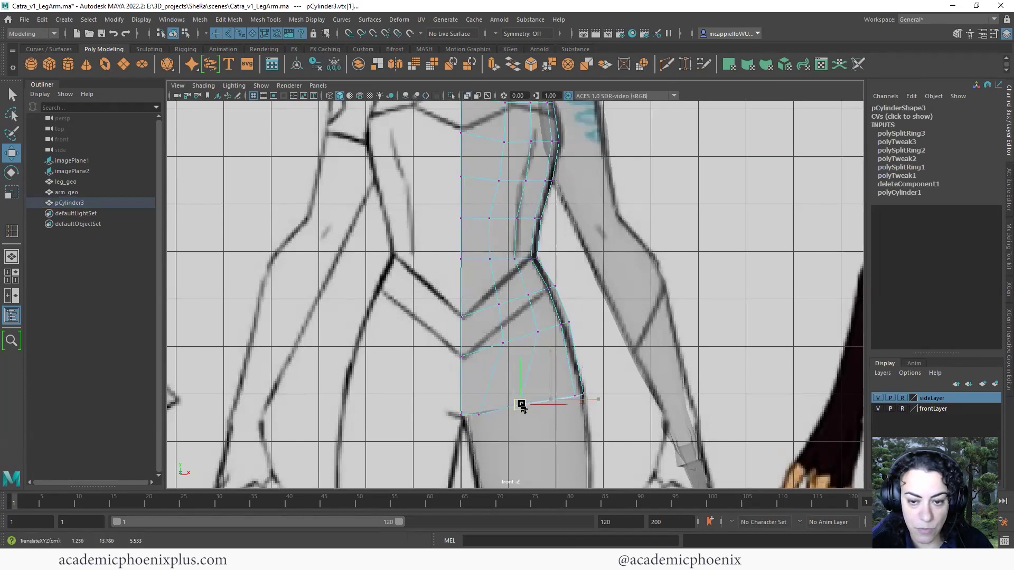
# Step: Adjust the hip vertices above the hem and the hem's corner vertices in the front view to follow the leg's top
pyautogui.click(499, 344)
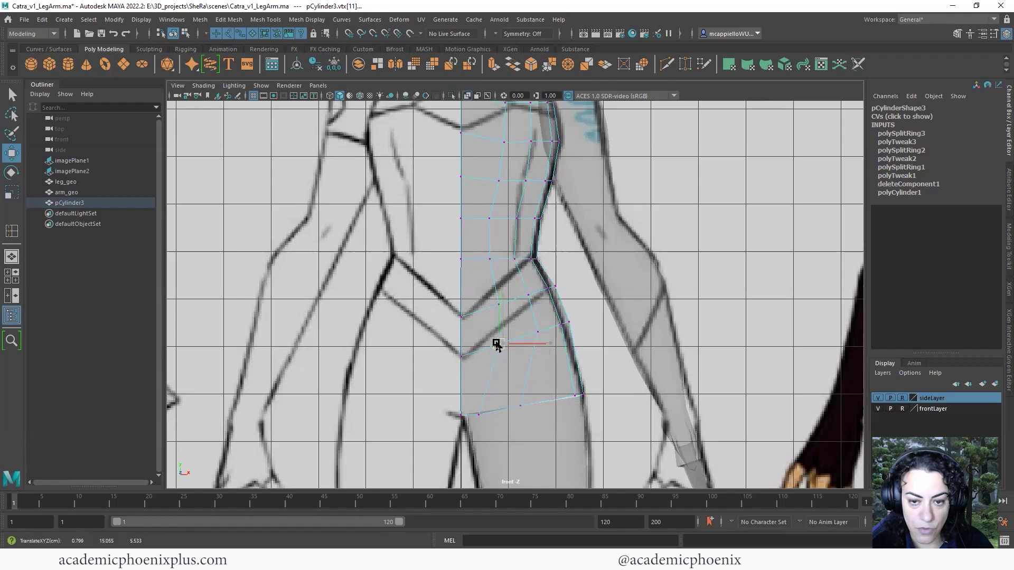
pyautogui.click(538, 332)
pyautogui.moveTo(537, 332); pyautogui.dragTo(534, 335)
pyautogui.click(576, 396)
pyautogui.moveTo(576, 397); pyautogui.dragTo(547, 409)
pyautogui.click(478, 414)
pyautogui.press('space')
pyautogui.press('space')
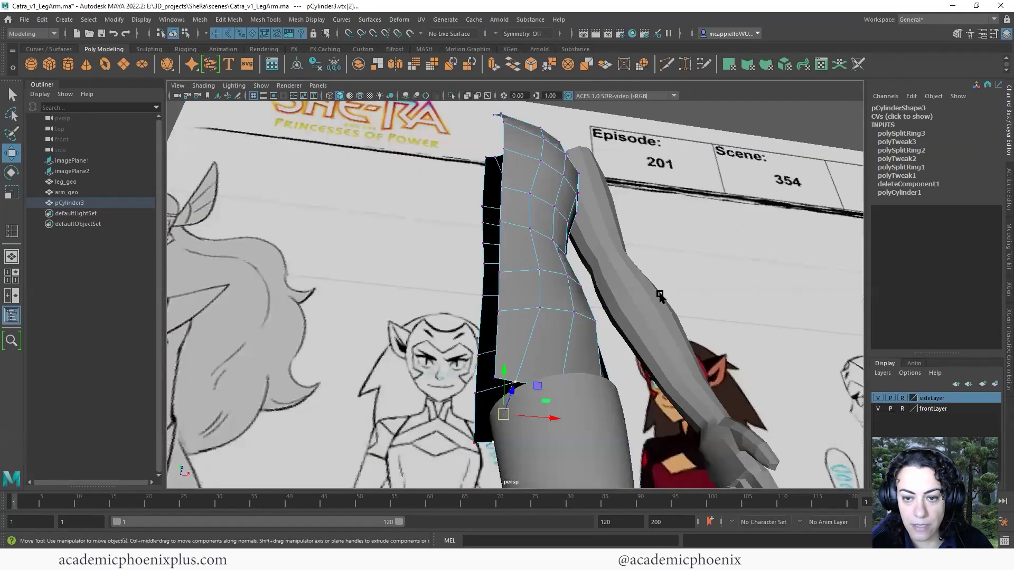
# Step: Select the front and back bottom edges at the crotch and bridge them with 2 divisions
pyautogui.keyDown('alt'); pyautogui.moveTo(657, 296); pyautogui.dragTo(554, 318); pyautogui.keyUp('alt')
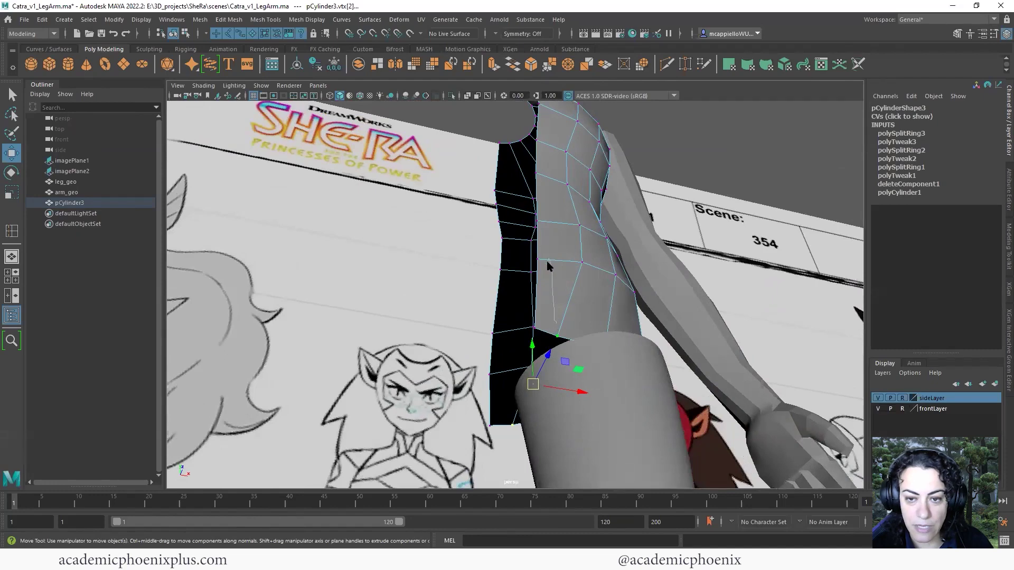
pyautogui.moveTo(554, 267); pyautogui.dragTo(555, 241, button='right')
pyautogui.keyDown('alt'); pyautogui.moveTo(557, 327); pyautogui.dragTo(583, 304, button='middle'); pyautogui.keyUp('alt')
pyautogui.keyDown('alt'); pyautogui.moveTo(583, 302); pyautogui.dragTo(576, 315); pyautogui.keyUp('alt')
pyautogui.doubleClick(533, 403)
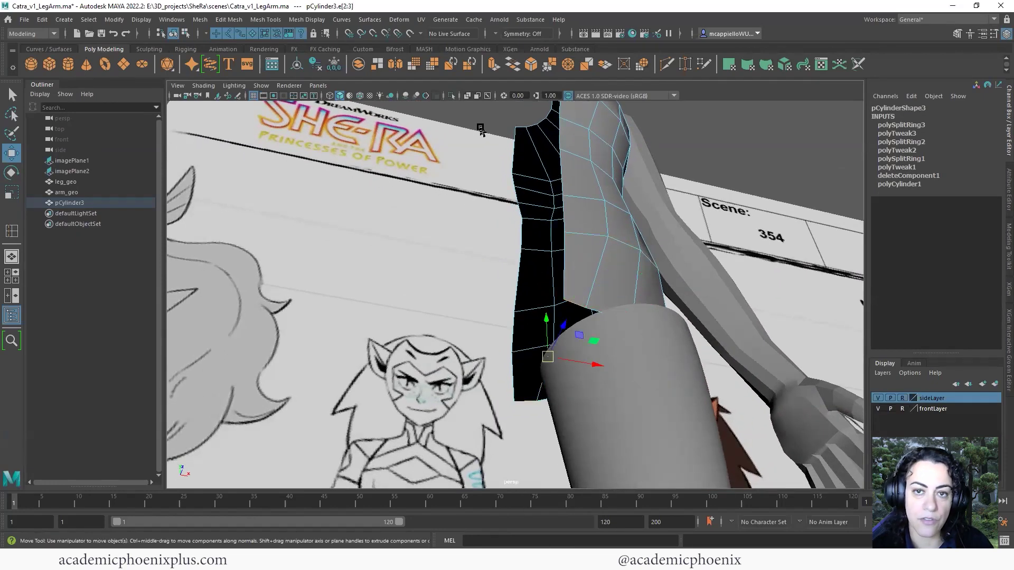
pyautogui.click(513, 64)
pyautogui.keyDown('alt'); pyautogui.moveTo(583, 357); pyautogui.dragTo(499, 374); pyautogui.keyUp('alt')
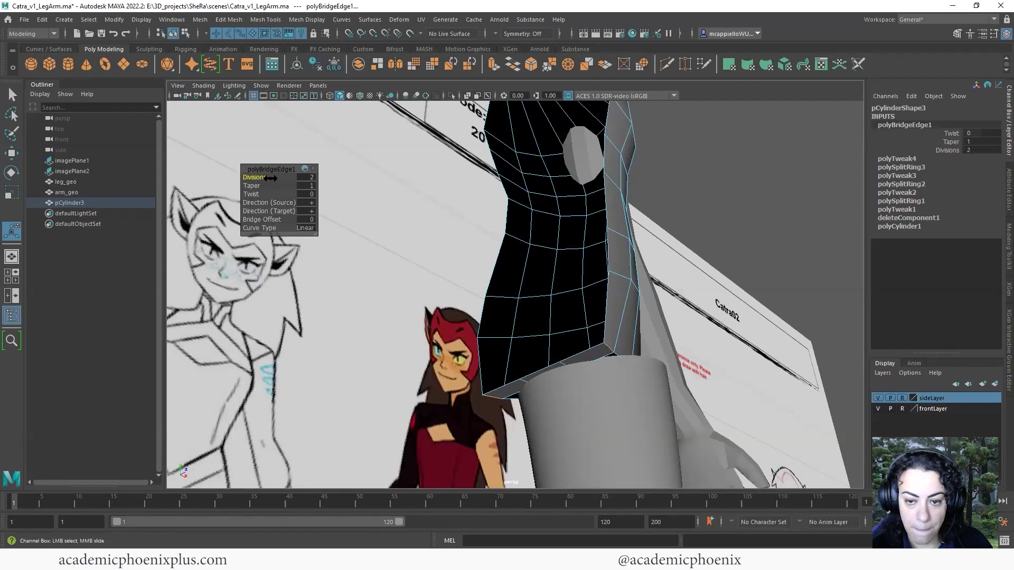
pyautogui.keyDown('alt'); pyautogui.moveTo(523, 338); pyautogui.dragTo(510, 309); pyautogui.keyUp('alt')
pyautogui.moveTo(510, 310); pyautogui.dragTo(455, 268, button='right')
pyautogui.keyDown('alt'); pyautogui.moveTo(501, 315); pyautogui.dragTo(588, 387); pyautogui.keyUp('alt')
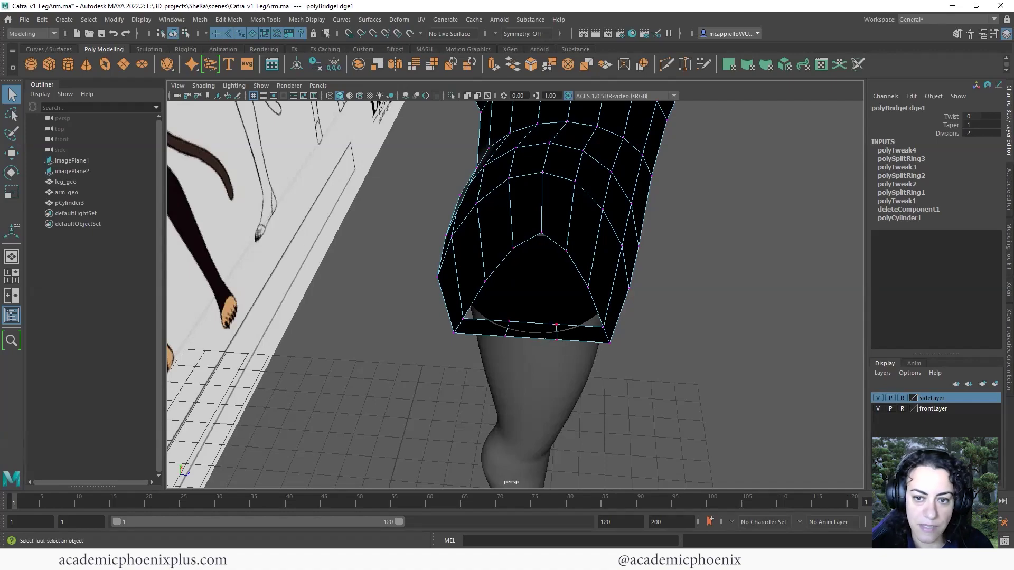
pyautogui.keyDown('alt'); pyautogui.moveTo(732, 388); pyautogui.dragTo(659, 405); pyautogui.keyUp('alt')
# Step: Select the torso and leg_geo in object mode and combine them into one mesh
pyautogui.moveTo(600, 270); pyautogui.dragTo(645, 248, button='right')
pyautogui.keyDown('alt'); pyautogui.moveTo(644, 248); pyautogui.dragTo(561, 381); pyautogui.keyUp('alt')
pyautogui.click(561, 380)
pyautogui.keyDown('alt'); pyautogui.moveTo(597, 372); pyautogui.dragTo(642, 370, button='right'); pyautogui.keyUp('alt')
pyautogui.keyDown('shift'); pyautogui.click(564, 335); pyautogui.keyUp('shift')
pyautogui.press('3')
pyautogui.moveTo(593, 389)
pyautogui.keyDown('alt'); pyautogui.mouseDown()
pyautogui.moveTo(575, 343)
pyautogui.moveTo(530, 363)
pyautogui.moveTo(587, 383)
pyautogui.mouseUp(); pyautogui.keyUp('alt')
pyautogui.click(575, 343)
pyautogui.click(564, 331)
pyautogui.click(587, 384)
pyautogui.keyDown('shift'); pyautogui.click(575, 349); pyautogui.keyUp('shift')
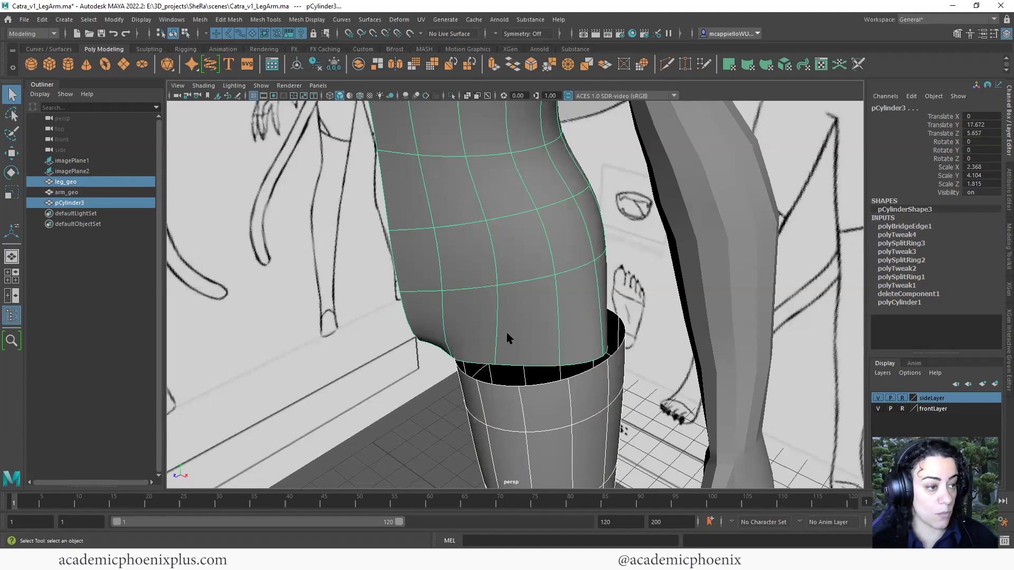
pyautogui.click(200, 19)
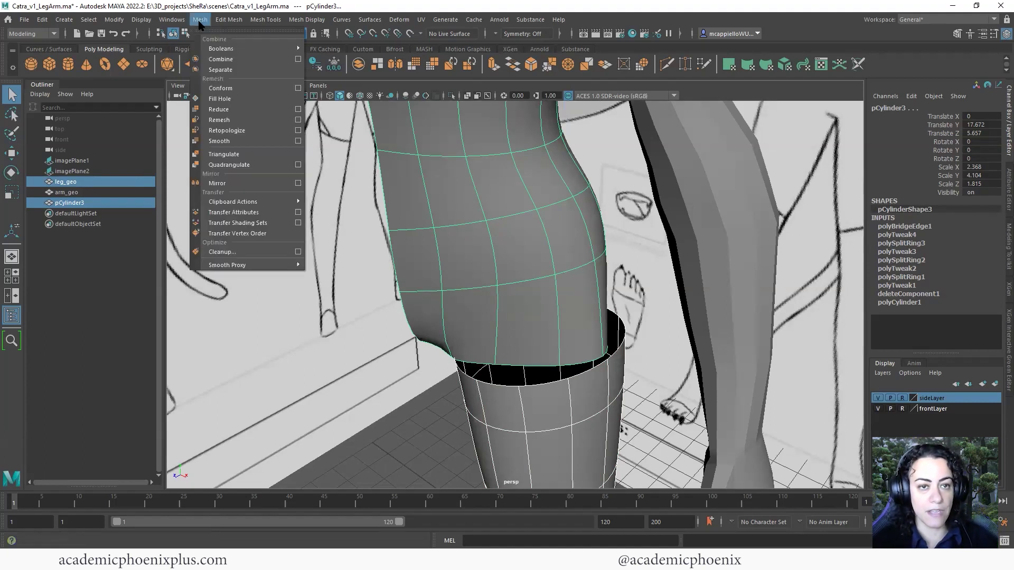
pyautogui.click(217, 57)
pyautogui.press('e')
pyautogui.click(655, 363)
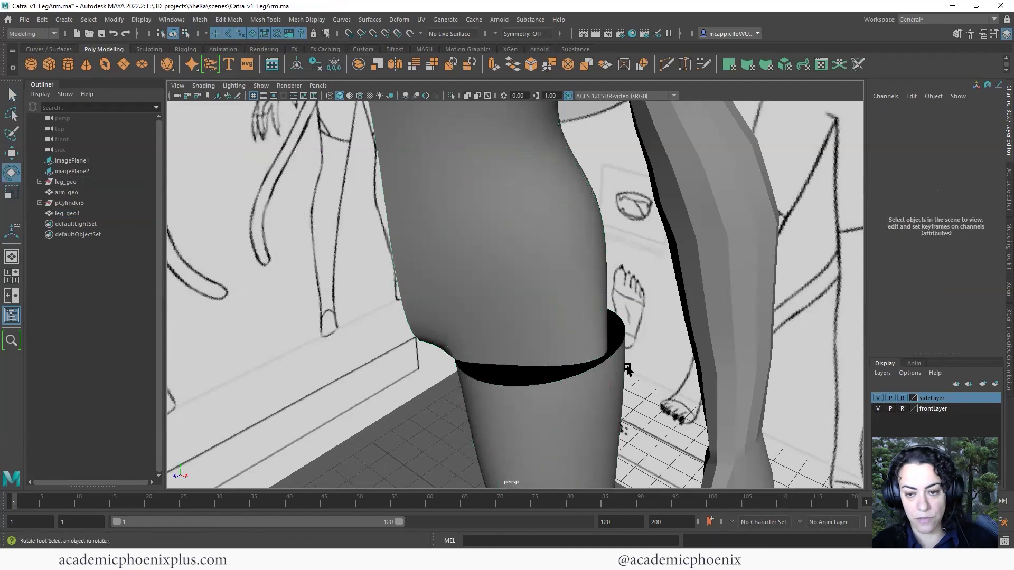
# Step: Snap the torso's outer front hem vertex onto the matching top vertex of the leg
pyautogui.keyDown('alt'); pyautogui.moveTo(599, 353); pyautogui.dragTo(576, 331, button='middle'); pyautogui.keyUp('alt')
pyautogui.click(582, 341)
pyautogui.moveTo(573, 268)
pyautogui.mouseDown(button='right')
pyautogui.moveTo(571, 310)
pyautogui.moveTo(565, 276)
pyautogui.mouseUp(button='right')
pyautogui.click(582, 341)
pyautogui.press('w')
pyautogui.keyDown('alt'); pyautogui.moveTo(587, 323); pyautogui.dragTo(610, 322, button='right'); pyautogui.keyUp('alt')
pyautogui.keyDown('alt'); pyautogui.moveTo(611, 323); pyautogui.dragTo(588, 384); pyautogui.keyUp('alt')
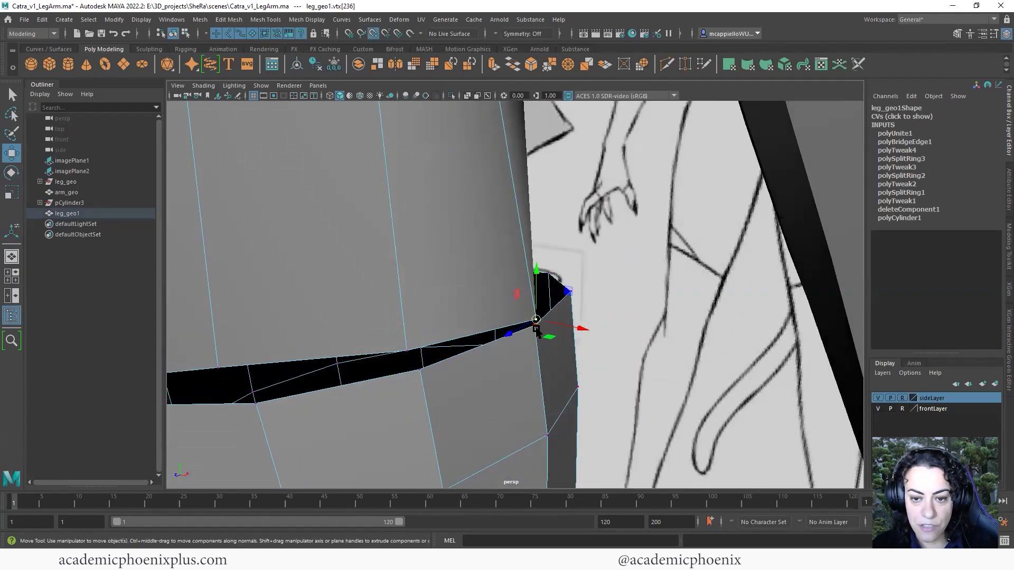
pyautogui.moveTo(535, 324); pyautogui.dragTo(515, 291)
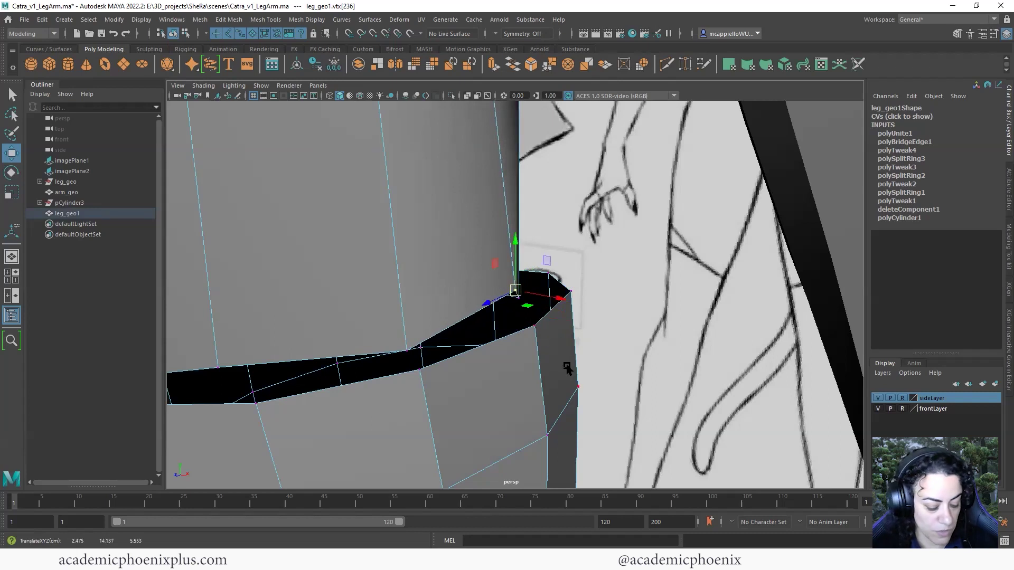
pyautogui.press('v')
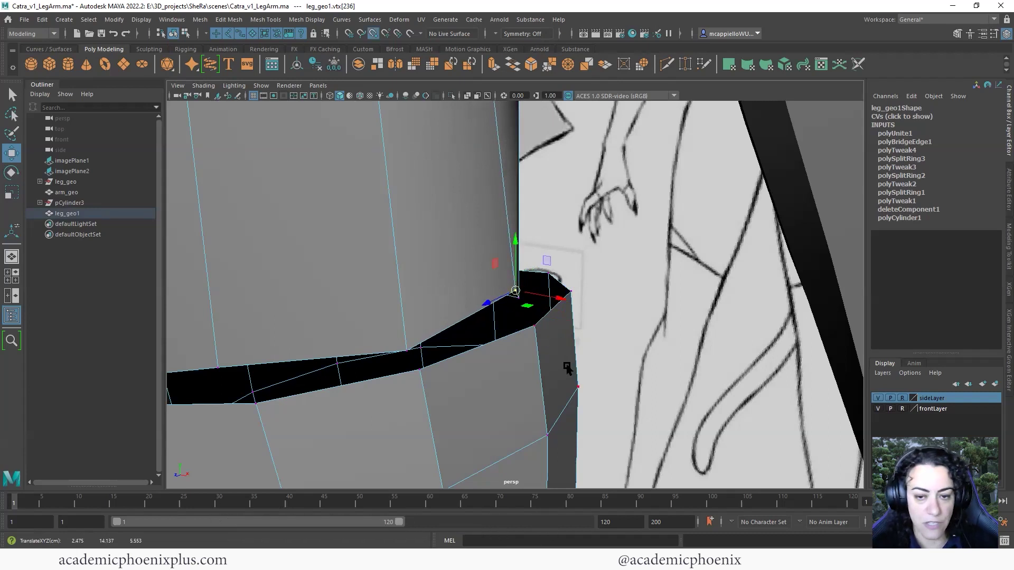
pyautogui.moveTo(534, 325); pyautogui.dragTo(534, 320, button='middle')
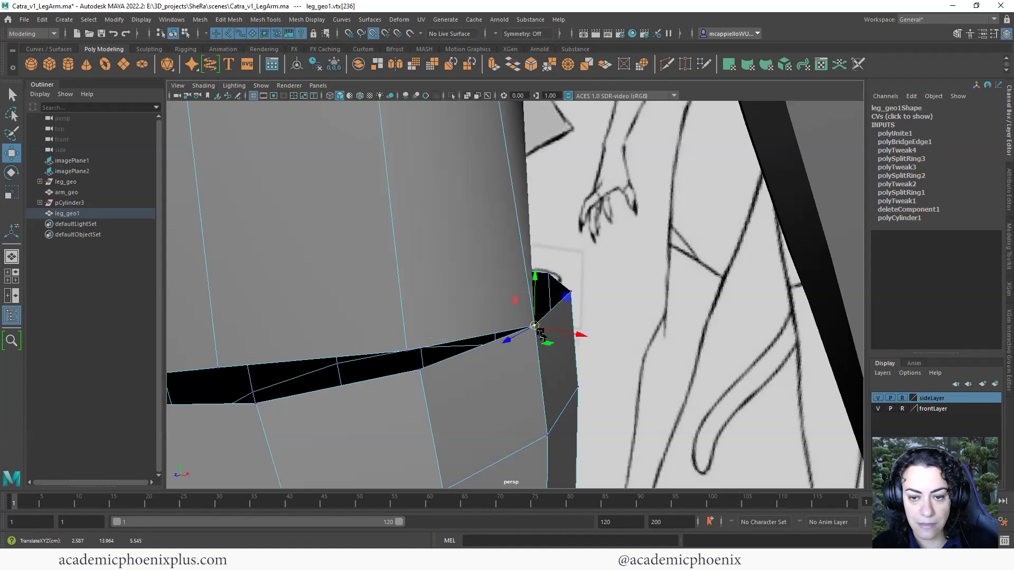
pyautogui.moveTo(533, 326); pyautogui.dragTo(511, 325)
pyautogui.hotkey('ctrl', 'z')
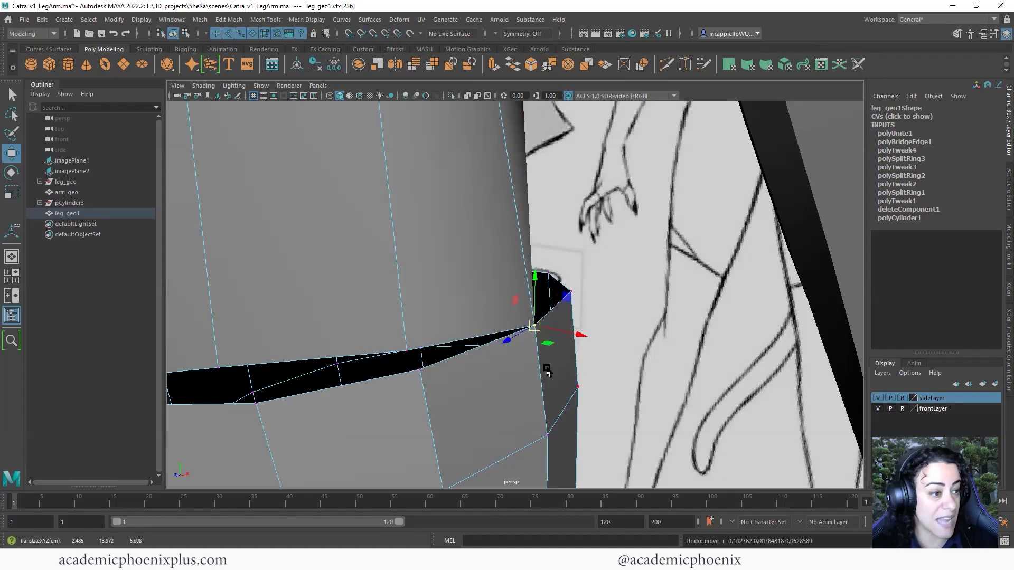
# Step: Snap the next vertices along the torso's front hem onto the leg's neighbouring top vertices
pyautogui.moveTo(403, 346); pyautogui.dragTo(422, 358)
pyautogui.keyDown('alt'); pyautogui.moveTo(505, 355); pyautogui.dragTo(570, 376); pyautogui.keyUp('alt')
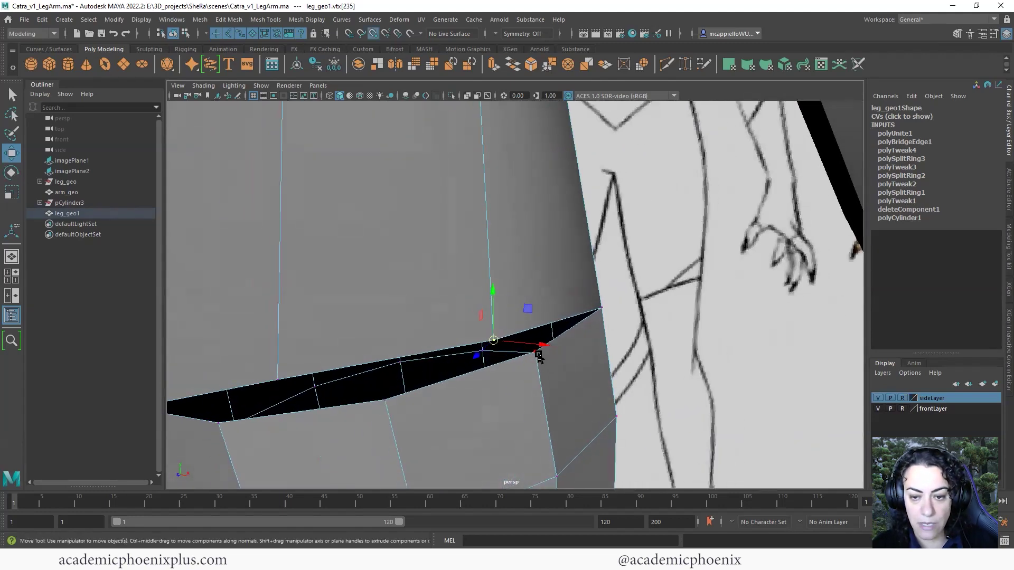
pyautogui.moveTo(537, 355); pyautogui.dragTo(534, 352, button='middle')
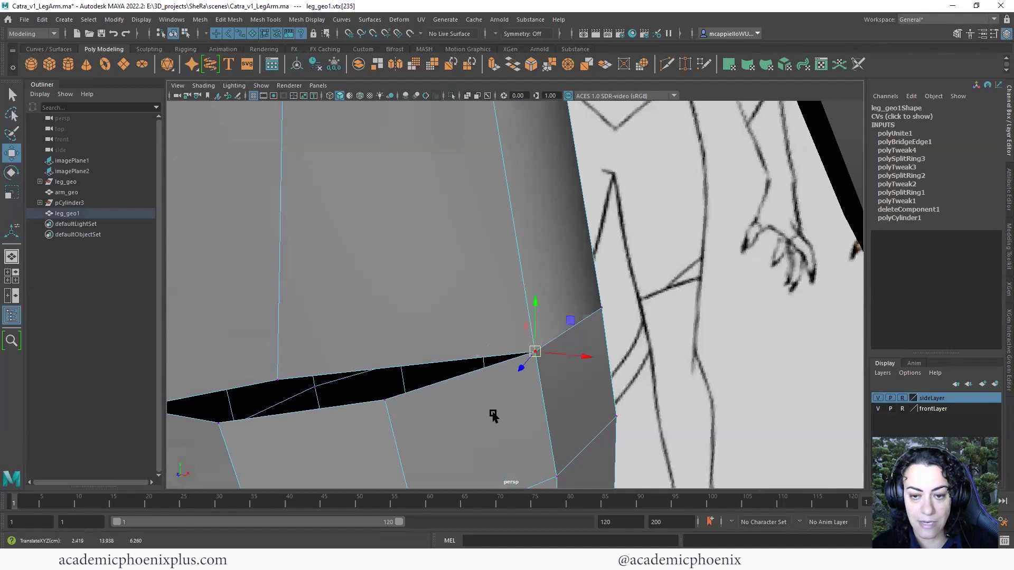
pyautogui.moveTo(495, 413)
pyautogui.keyDown('alt'); pyautogui.mouseDown()
pyautogui.moveTo(544, 362)
pyautogui.moveTo(500, 327)
pyautogui.mouseUp(); pyautogui.keyUp('alt')
pyautogui.moveTo(681, 322); pyautogui.dragTo(685, 318, button='middle')
pyautogui.keyDown('alt'); pyautogui.moveTo(516, 389); pyautogui.dragTo(524, 348); pyautogui.keyUp('alt')
# Step: In the front view, shift the torso's inner column of front vertices and the inner hem vertex closer to the centre line
pyautogui.press('space')
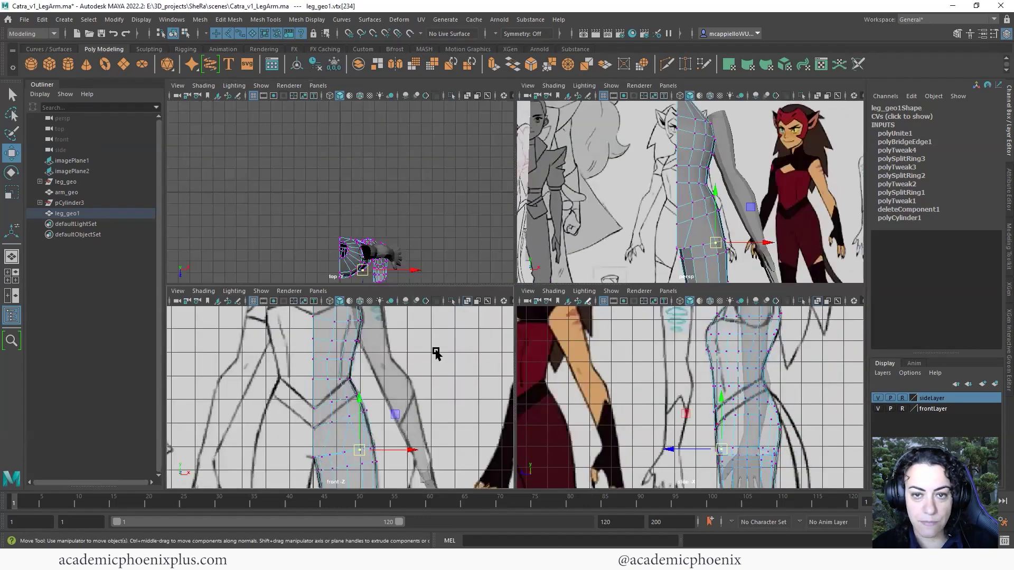
pyautogui.press('space')
pyautogui.scroll(-1, 460, 351)
pyautogui.keyDown('alt'); pyautogui.moveTo(460, 351); pyautogui.dragTo(460, 385, button='middle'); pyautogui.keyUp('alt')
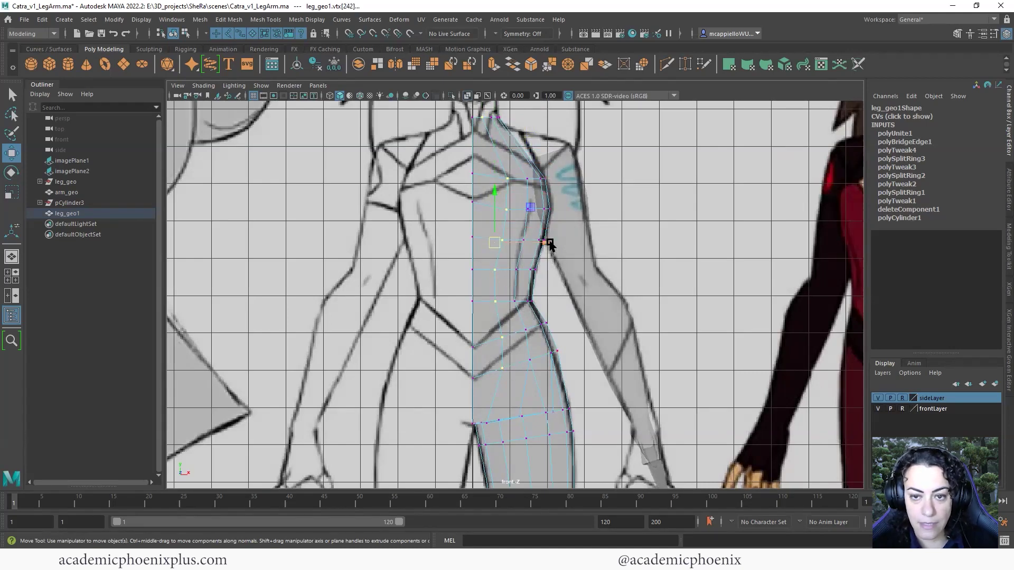
pyautogui.press('r')
pyautogui.click(542, 242)
pyautogui.hotkey('ctrl', 'z')
pyautogui.moveTo(543, 242); pyautogui.dragTo(537, 242)
pyautogui.press('w')
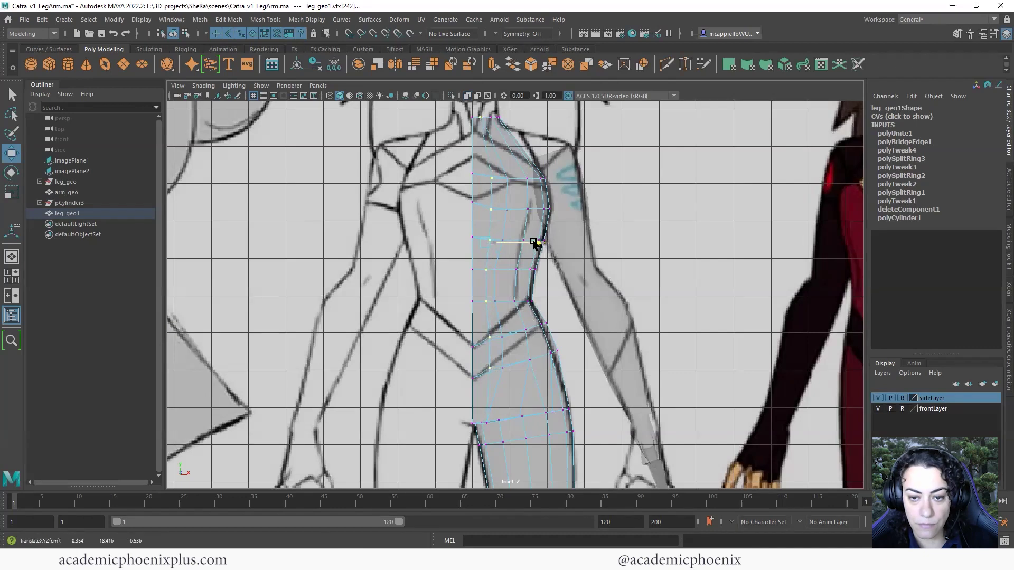
pyautogui.click(491, 424)
pyautogui.press('space')
pyautogui.press('space')
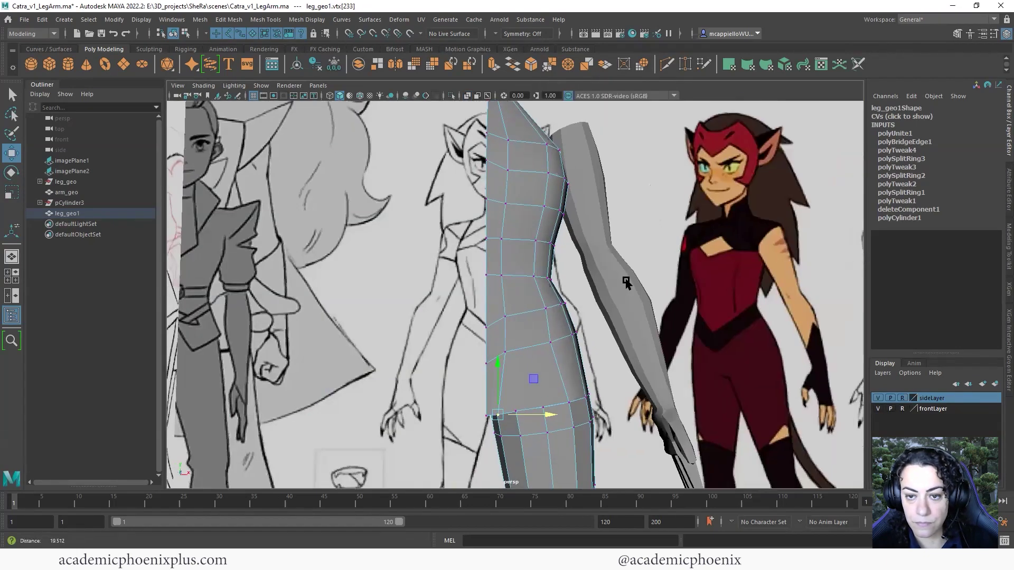
# Step: Insert a vertical edge loop down the front of the torso between the inner and outer vertex columns
pyautogui.moveTo(538, 285); pyautogui.dragTo(475, 296, button='right')
pyautogui.click(527, 316)
pyautogui.moveTo(528, 318)
pyautogui.keyDown('alt'); pyautogui.mouseDown()
pyautogui.moveTo(493, 316)
pyautogui.moveTo(525, 333)
pyautogui.moveTo(482, 317)
pyautogui.moveTo(523, 330)
pyautogui.moveTo(508, 320)
pyautogui.mouseUp(); pyautogui.keyUp('alt')
pyautogui.click(11, 98)
pyautogui.keyDown('alt'); pyautogui.moveTo(452, 290); pyautogui.dragTo(519, 292); pyautogui.keyUp('alt')
# Step: Snap the hem vertex of the front edge loop onto the leg's matching top vertex
pyautogui.press('space')
pyautogui.press('space')
pyautogui.keyDown('alt'); pyautogui.moveTo(520, 291); pyautogui.dragTo(507, 291, button='middle'); pyautogui.keyUp('alt')
pyautogui.moveTo(559, 297); pyautogui.dragTo(514, 297, button='right')
pyautogui.click(535, 371)
pyautogui.press('w')
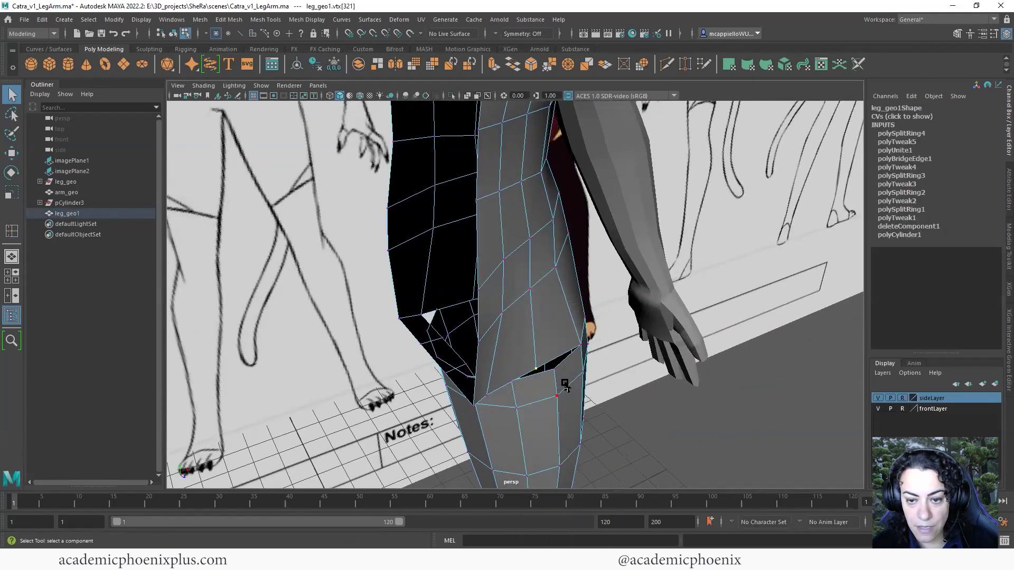
pyautogui.moveTo(559, 369); pyautogui.dragTo(553, 372, button='middle')
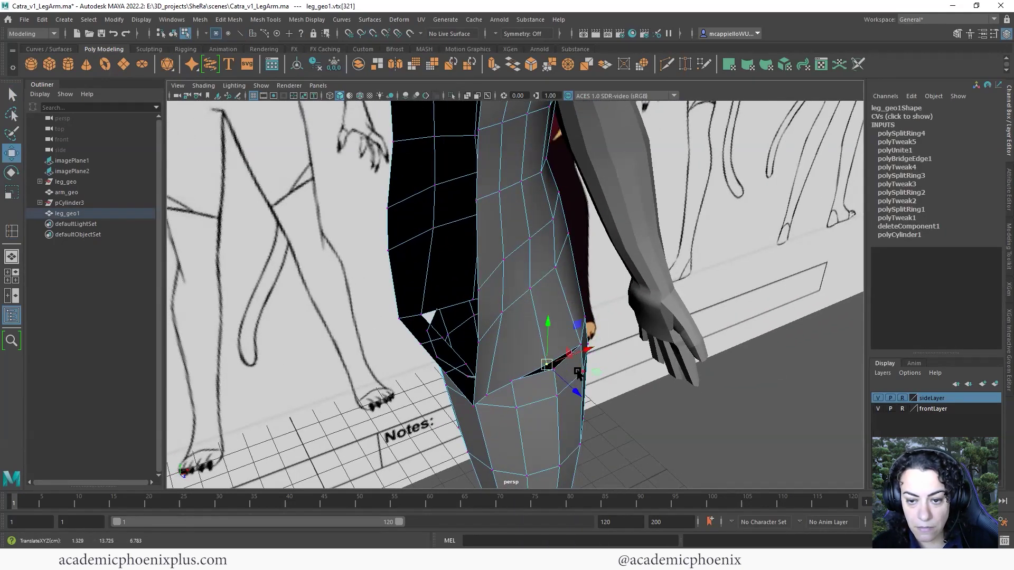
pyautogui.click(821, 371)
pyautogui.scroll(8, 540, 311)
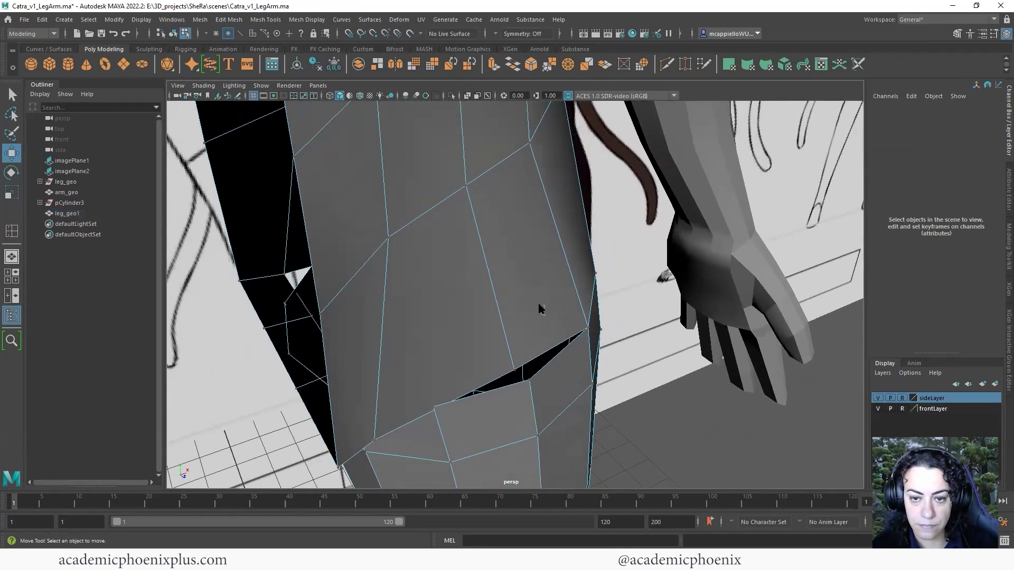
pyautogui.moveTo(543, 310); pyautogui.dragTo(507, 264, button='right')
pyautogui.click(515, 370)
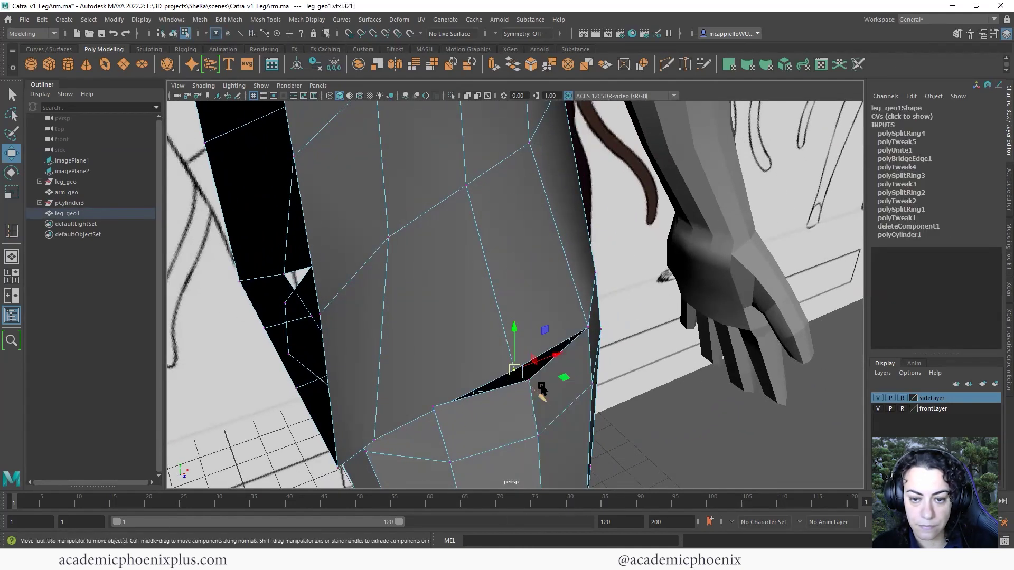
pyautogui.press('q')
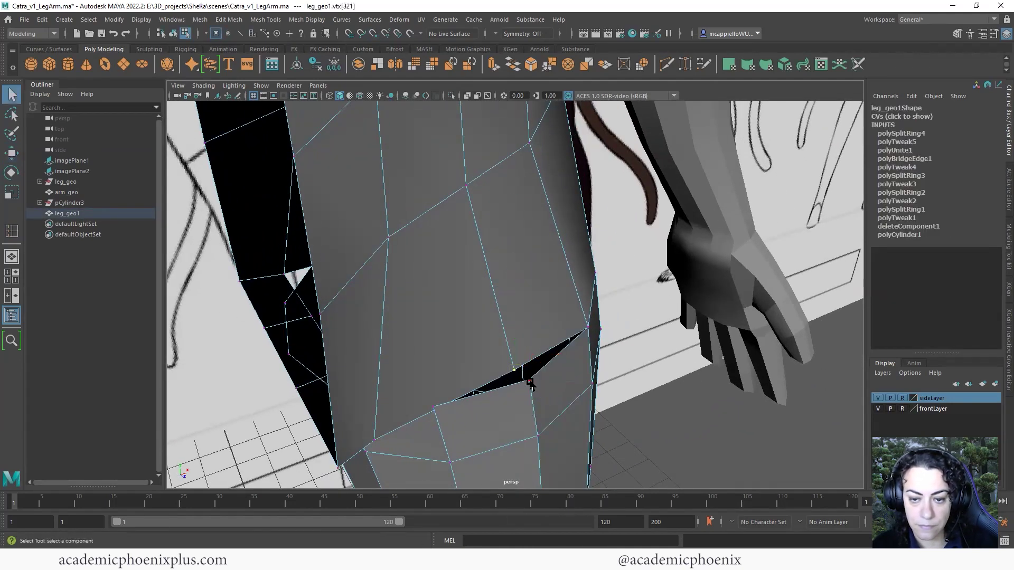
pyautogui.press('w')
pyautogui.moveTo(530, 381); pyautogui.dragTo(529, 379, button='middle')
# Step: Select a pair of vertices on the crotch bridge and move them sideways toward the inner top of the leg
pyautogui.keyDown('alt'); pyautogui.moveTo(502, 405); pyautogui.dragTo(373, 375); pyautogui.keyUp('alt')
pyautogui.click(388, 365)
pyautogui.keyDown('shift'); pyautogui.click(374, 402); pyautogui.keyUp('shift')
pyautogui.click(493, 393)
pyautogui.keyDown('shift'); pyautogui.click(472, 428); pyautogui.keyUp('shift')
pyautogui.moveTo(501, 385); pyautogui.dragTo(473, 422)
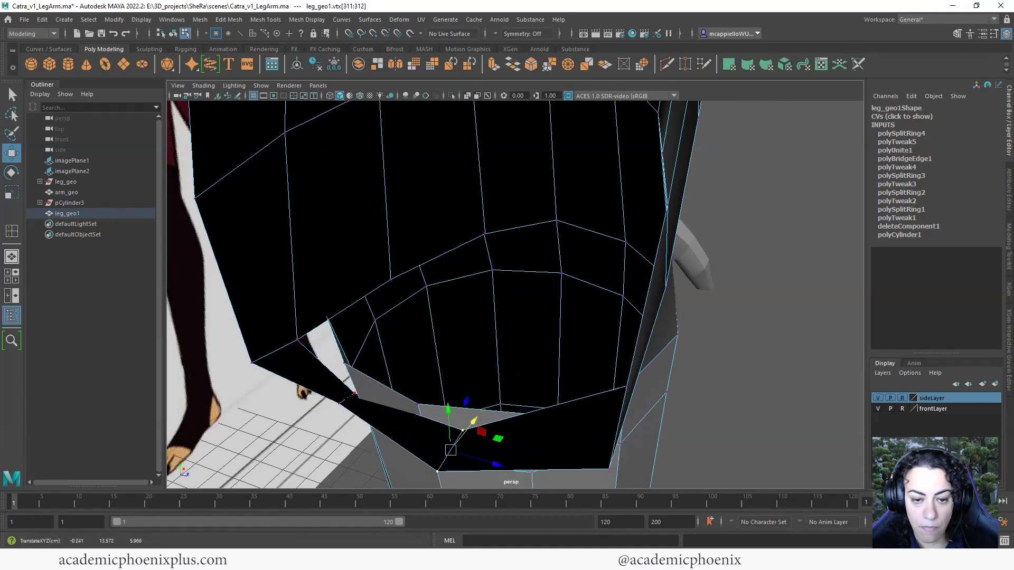
# Step: Move the other pair of crotch bridge vertices toward the leg and adjust the position of the single inner vertex
pyautogui.click(353, 398)
pyautogui.keyDown('shift'); pyautogui.click(339, 403); pyautogui.keyUp('shift')
pyautogui.moveTo(372, 377); pyautogui.dragTo(427, 401)
pyautogui.keyDown('alt'); pyautogui.moveTo(309, 381); pyautogui.dragTo(660, 375); pyautogui.keyUp('alt')
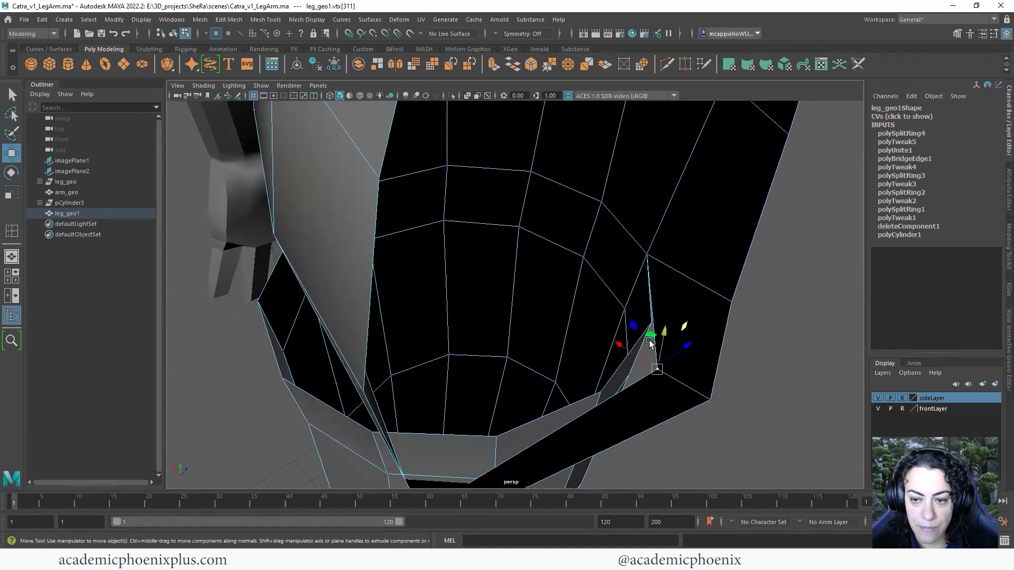
pyautogui.moveTo(651, 332); pyautogui.dragTo(649, 331)
# Step: Snap the torso's back hem vertices onto the matching vertices along the back top of the leg
pyautogui.keyDown('alt'); pyautogui.moveTo(607, 385); pyautogui.dragTo(483, 266); pyautogui.keyUp('alt')
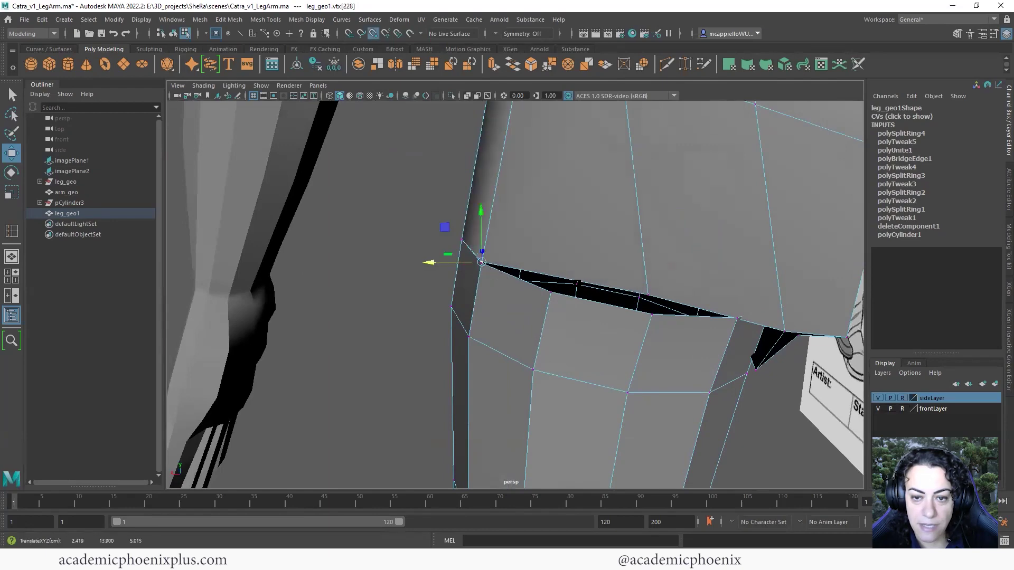
pyautogui.click(638, 292)
pyautogui.moveTo(547, 294); pyautogui.dragTo(573, 299, button='middle')
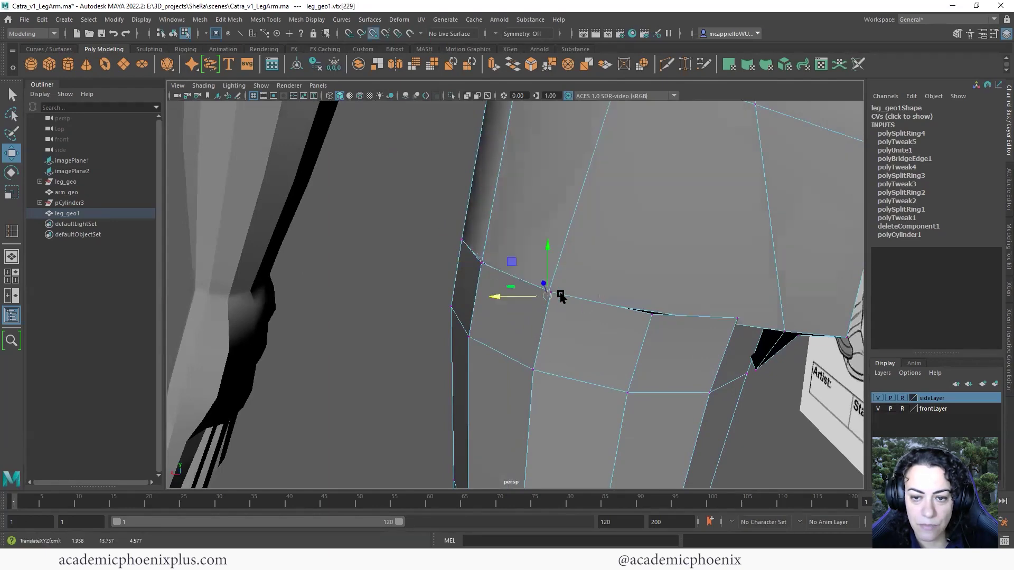
pyautogui.keyDown('alt'); pyautogui.moveTo(734, 321); pyautogui.dragTo(568, 297, button='right'); pyautogui.keyUp('alt')
pyautogui.keyDown('alt'); pyautogui.moveTo(568, 297); pyautogui.dragTo(620, 346, button='middle'); pyautogui.keyUp('alt')
# Step: Select the inner column of vertices on the torso's back, straighten it and move it toward the centre line
pyautogui.keyDown('alt'); pyautogui.moveTo(620, 346); pyautogui.dragTo(564, 310); pyautogui.keyUp('alt')
pyautogui.keyDown('alt'); pyautogui.moveTo(563, 309); pyautogui.dragTo(561, 370, button='right'); pyautogui.keyUp('alt')
pyautogui.keyDown('alt'); pyautogui.moveTo(562, 371); pyautogui.dragTo(563, 368); pyautogui.keyUp('alt')
pyautogui.press('q')
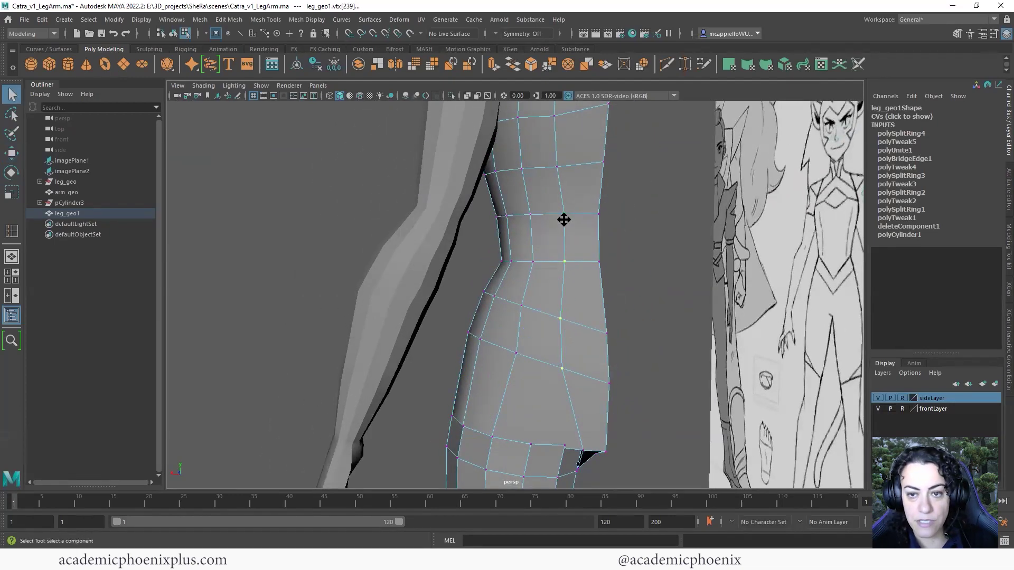
pyautogui.keyDown('alt'); pyautogui.moveTo(564, 232); pyautogui.dragTo(555, 329, button='middle'); pyautogui.keyUp('alt')
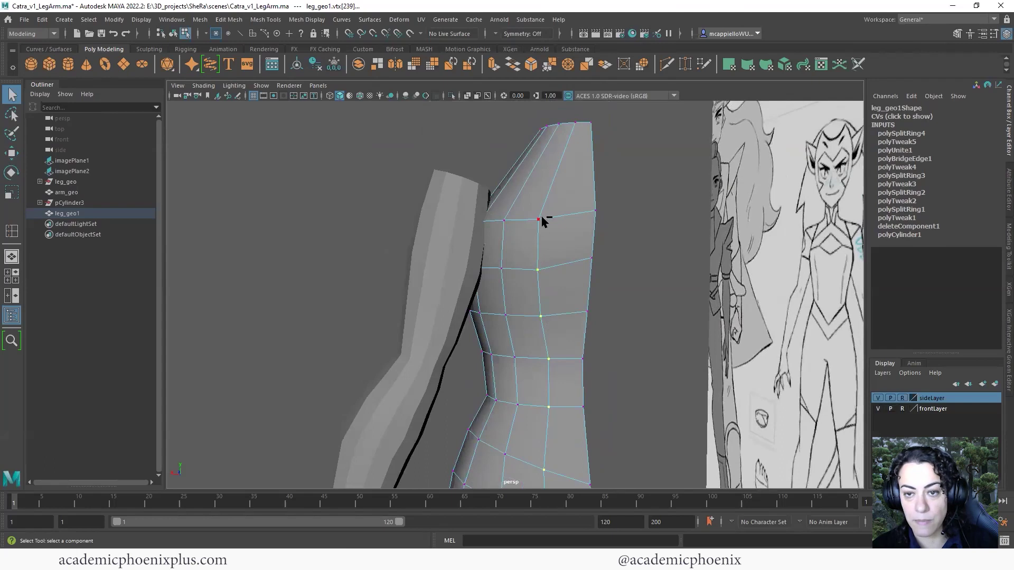
pyautogui.press('w')
pyautogui.press('r')
pyautogui.moveTo(511, 373); pyautogui.dragTo(523, 375)
pyautogui.press('w')
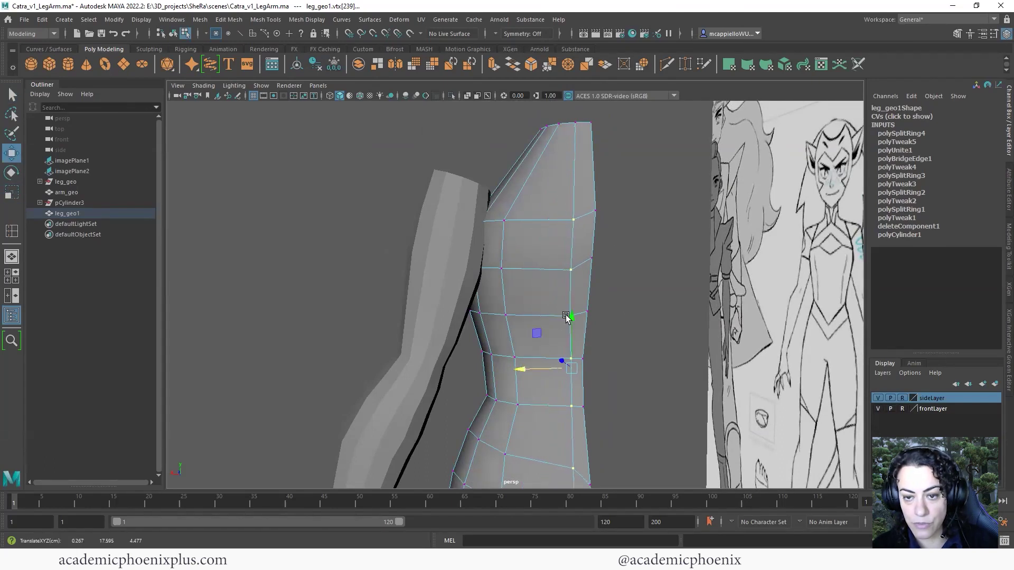
# Step: Insert a vertical edge loop down the torso's back, midway through the wide faces beside the inner column
pyautogui.keyDown('alt'); pyautogui.moveTo(618, 290); pyautogui.dragTo(641, 222, button='middle'); pyautogui.keyUp('alt')
pyautogui.keyDown('alt'); pyautogui.moveTo(587, 332); pyautogui.dragTo(598, 221, button='middle'); pyautogui.keyUp('alt')
pyautogui.keyDown('shift'); pyautogui.moveTo(575, 333); pyautogui.dragTo(627, 325, button='right'); pyautogui.keyUp('shift')
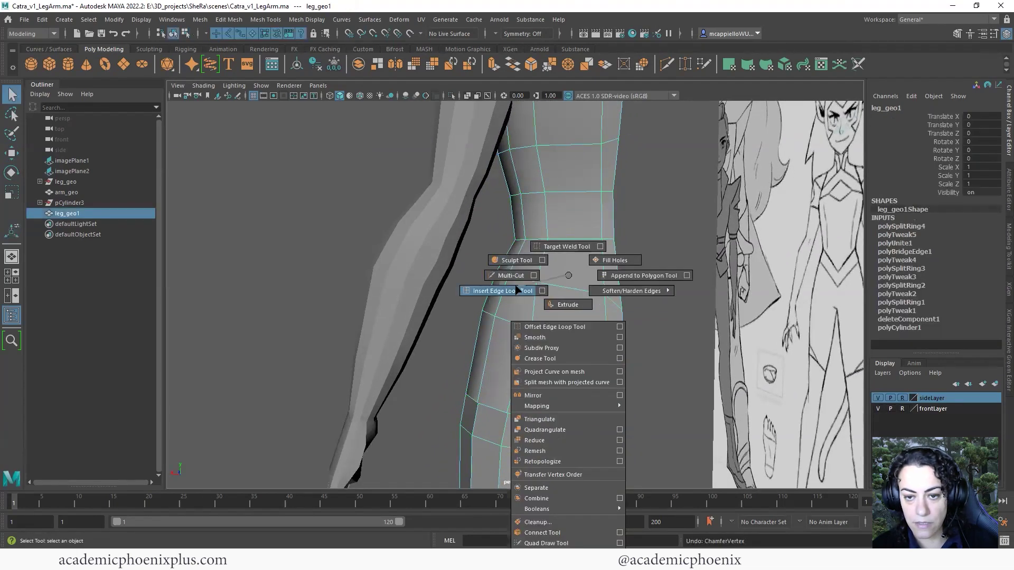
pyautogui.click(517, 290)
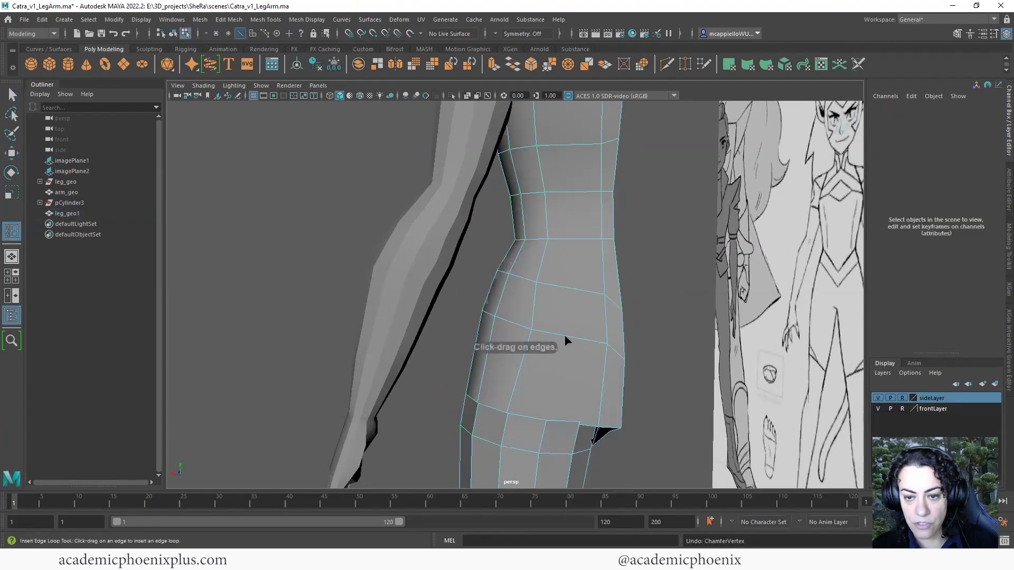
pyautogui.click(563, 347)
pyautogui.click(12, 95)
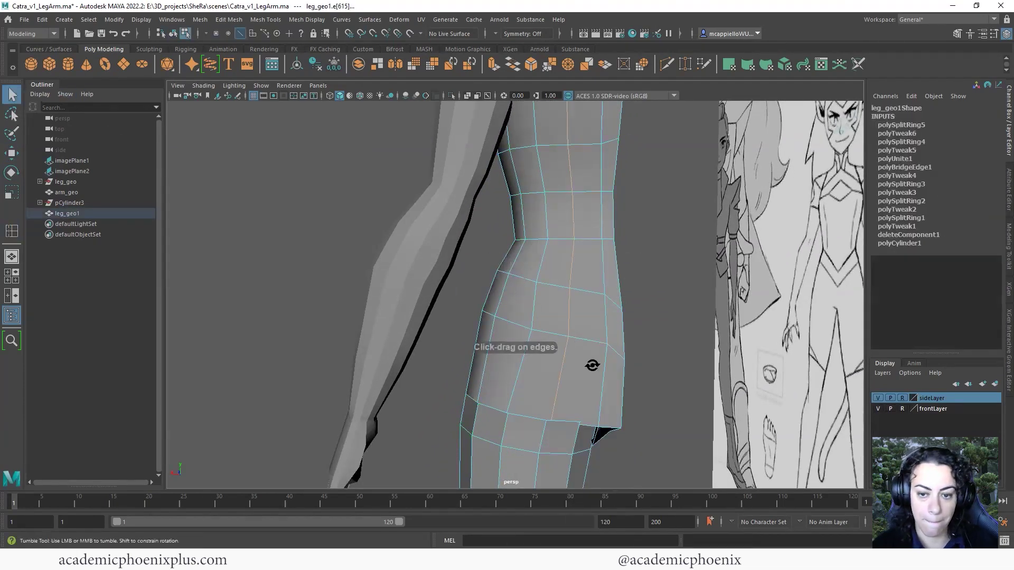
# Step: Snap two vertices of the torso's back hem onto the matching vertices of the leg's top edge
pyautogui.keyDown('alt'); pyautogui.moveTo(584, 357); pyautogui.dragTo(534, 369); pyautogui.keyUp('alt')
pyautogui.press('w')
pyautogui.moveTo(533, 269); pyautogui.dragTo(482, 269, button='right')
pyautogui.click(469, 364)
pyautogui.press('v')
pyautogui.moveTo(469, 364); pyautogui.dragTo(467, 370)
pyautogui.click(497, 401)
pyautogui.click(561, 409)
pyautogui.press('v')
pyautogui.middleClick(547, 420)
pyautogui.keyDown('alt'); pyautogui.moveTo(546, 417); pyautogui.dragTo(534, 378); pyautogui.keyUp('alt')
pyautogui.click(609, 228)
pyautogui.press('v')
pyautogui.moveTo(596, 227); pyautogui.dragTo(584, 226)
pyautogui.hotkey('ctrl', 'z')
# Step: Snap the loose back hem vertex beside the gap onto the corner vertex of the leg's top edge
pyautogui.keyDown('alt'); pyautogui.moveTo(681, 248); pyautogui.dragTo(695, 324, button='right'); pyautogui.keyUp('alt')
pyautogui.keyDown('alt'); pyautogui.moveTo(695, 324); pyautogui.dragTo(629, 413, button='middle'); pyautogui.keyUp('alt')
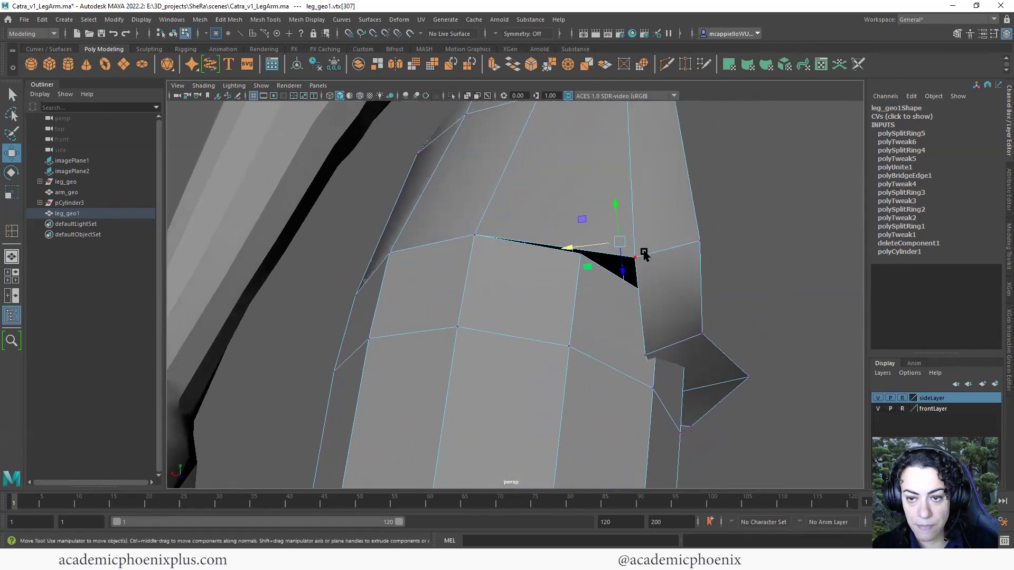
pyautogui.click(643, 257)
pyautogui.click(637, 257)
pyautogui.press('v')
pyautogui.middleClick(580, 257)
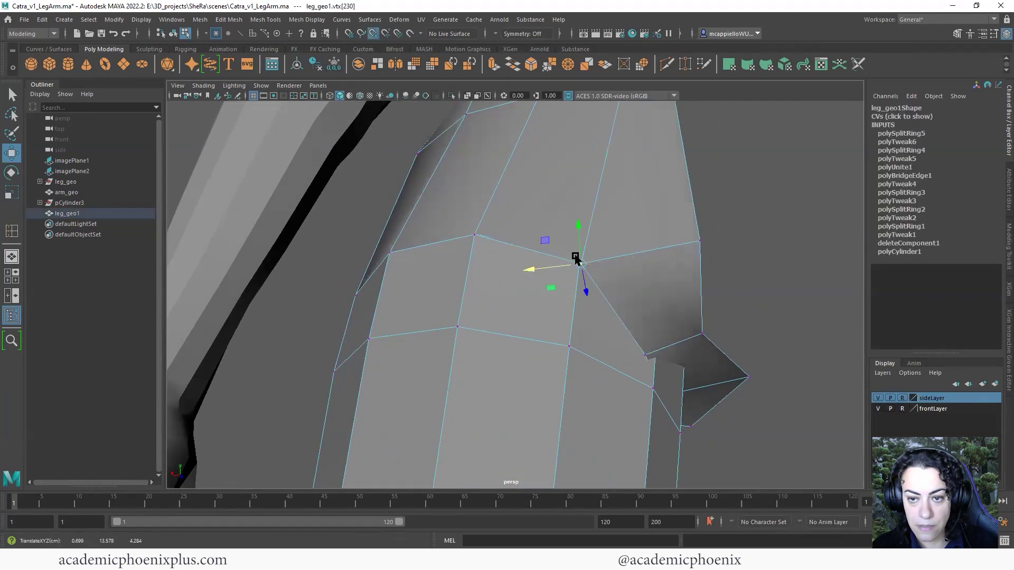
# Step: Refine the position of that hem vertex from inside the body by snapping it onto the matching leg vertex
pyautogui.keyDown('alt'); pyautogui.moveTo(620, 275); pyautogui.dragTo(475, 296); pyautogui.keyUp('alt')
pyautogui.keyDown('alt'); pyautogui.moveTo(422, 317); pyautogui.dragTo(516, 365); pyautogui.keyUp('alt')
pyautogui.keyDown('alt'); pyautogui.moveTo(516, 364); pyautogui.dragTo(548, 398, button='right'); pyautogui.keyUp('alt')
pyautogui.keyDown('alt'); pyautogui.moveTo(548, 398); pyautogui.dragTo(565, 390); pyautogui.keyUp('alt')
pyautogui.press('v')
pyautogui.middleClick(406, 362)
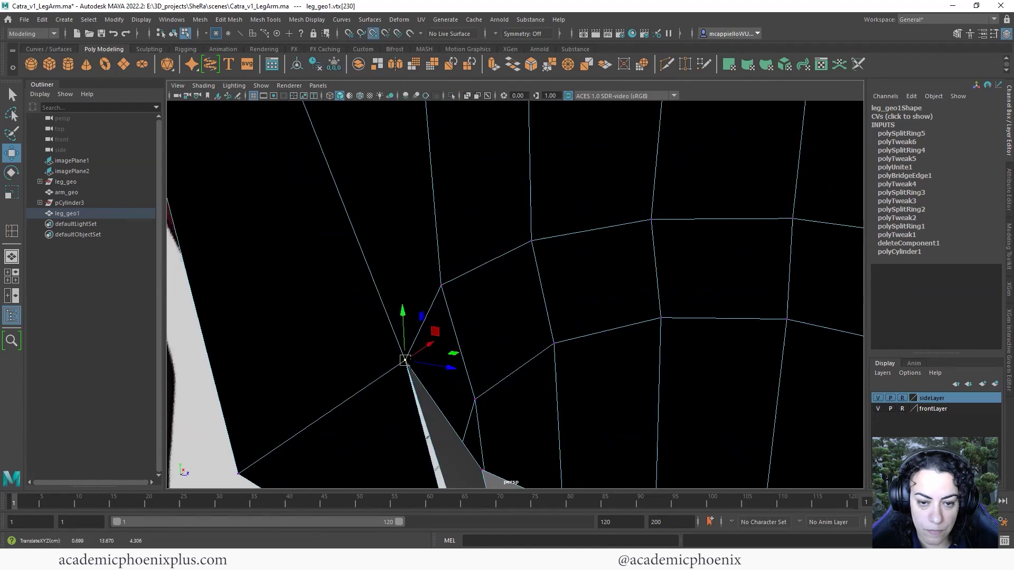
# Step: Snap the next vertex of the crotch bridge onto the matching vertex on the leg's inner top edge
pyautogui.keyDown('alt'); pyautogui.moveTo(476, 370); pyautogui.dragTo(444, 370, button='right'); pyautogui.keyUp('alt')
pyautogui.keyDown('alt'); pyautogui.moveTo(444, 370); pyautogui.dragTo(454, 340); pyautogui.keyUp('alt')
pyautogui.keyDown('alt'); pyautogui.moveTo(454, 365); pyautogui.dragTo(459, 344, button='middle'); pyautogui.keyUp('alt')
pyautogui.keyDown('alt'); pyautogui.moveTo(458, 344); pyautogui.dragTo(465, 372); pyautogui.keyUp('alt')
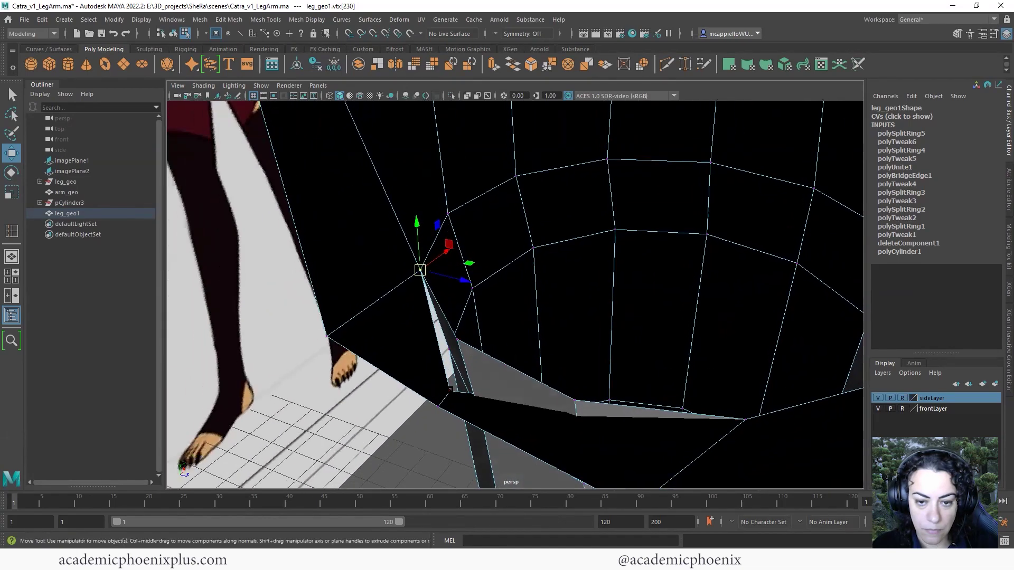
pyautogui.middleClick(455, 343)
pyautogui.keyDown('alt'); pyautogui.moveTo(455, 344); pyautogui.dragTo(538, 361); pyautogui.keyUp('alt')
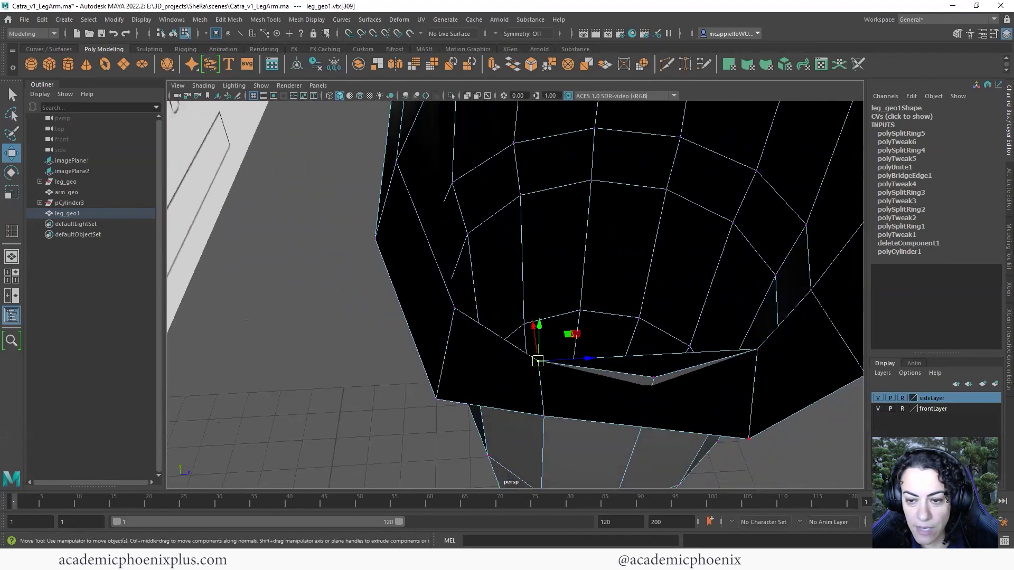
# Step: Insert an edge loop across the crotch bridge and move its inner vertex onto the unmatched leg vertex to close the gap
pyautogui.moveTo(668, 359)
pyautogui.mouseDown(button='right')
pyautogui.moveTo(721, 253)
pyautogui.moveTo(661, 356)
pyautogui.mouseUp(button='right')
pyautogui.keyDown('shift'); pyautogui.moveTo(604, 295); pyautogui.dragTo(603, 295, button='right'); pyautogui.keyUp('shift')
pyautogui.click(642, 356)
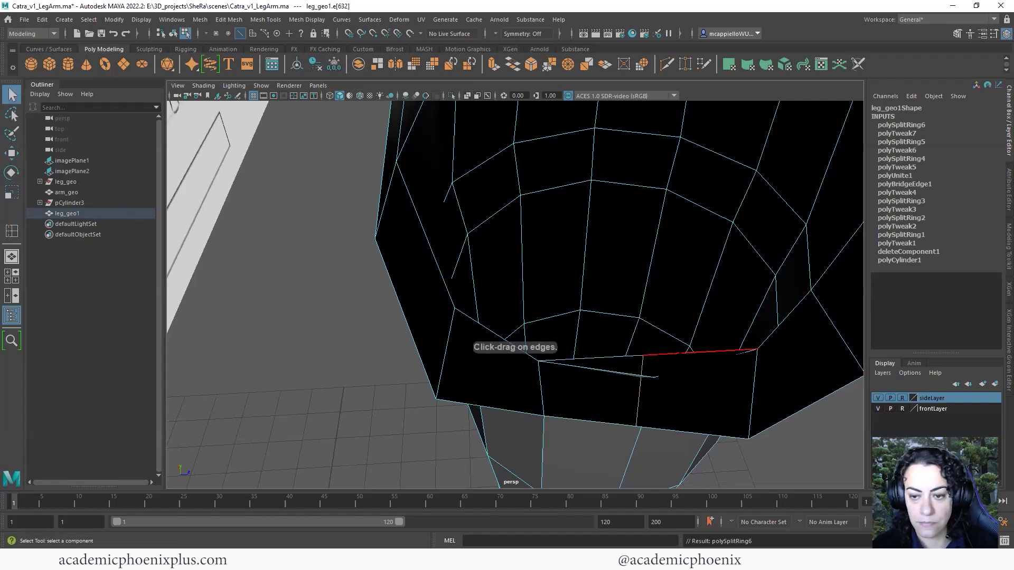
pyautogui.moveTo(679, 267); pyautogui.dragTo(616, 269, button='right')
pyautogui.click(643, 356)
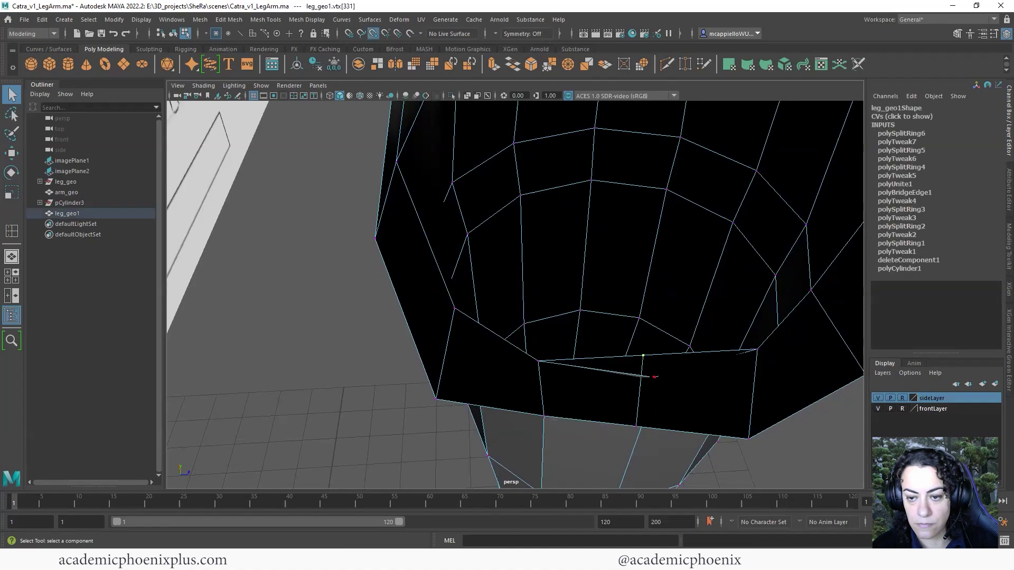
pyautogui.press('w')
pyautogui.moveTo(643, 356); pyautogui.dragTo(654, 377)
# Step: Return to object mode and examine the joined torso and leg mesh from several sides
pyautogui.keyDown('alt'); pyautogui.moveTo(712, 383); pyautogui.dragTo(523, 390, button='right'); pyautogui.keyUp('alt')
pyautogui.keyDown('alt'); pyautogui.moveTo(522, 390); pyautogui.dragTo(586, 274); pyautogui.keyUp('alt')
pyautogui.rightClick(613, 269)
pyautogui.moveTo(614, 272); pyautogui.dragTo(662, 254, button='right')
pyautogui.keyDown('alt'); pyautogui.moveTo(438, 281); pyautogui.dragTo(238, 285, button='right'); pyautogui.keyUp('alt')
pyautogui.moveTo(513, 333)
pyautogui.keyDown('alt'); pyautogui.mouseDown()
pyautogui.moveTo(531, 319)
pyautogui.moveTo(514, 337)
pyautogui.mouseUp(); pyautogui.keyUp('alt')
pyautogui.keyDown('alt'); pyautogui.moveTo(584, 330); pyautogui.dragTo(563, 338); pyautogui.keyUp('alt')
pyautogui.moveTo(505, 355)
pyautogui.keyDown('alt'); pyautogui.mouseDown()
pyautogui.moveTo(513, 341)
pyautogui.moveTo(534, 344)
pyautogui.moveTo(459, 355)
pyautogui.moveTo(495, 352)
pyautogui.mouseUp(); pyautogui.keyUp('alt')
pyautogui.click(686, 331)
pyautogui.keyDown('alt'); pyautogui.moveTo(496, 352); pyautogui.dragTo(609, 347, button='right'); pyautogui.keyUp('alt')
pyautogui.keyDown('alt'); pyautogui.moveTo(465, 343); pyautogui.dragTo(575, 333); pyautogui.keyUp('alt')
pyautogui.click(518, 260)
pyautogui.press('1')
# Step: Pull an edge on the front hip seam to test whether the torso and leg are connected
pyautogui.moveTo(505, 198); pyautogui.dragTo(505, 203, button='right')
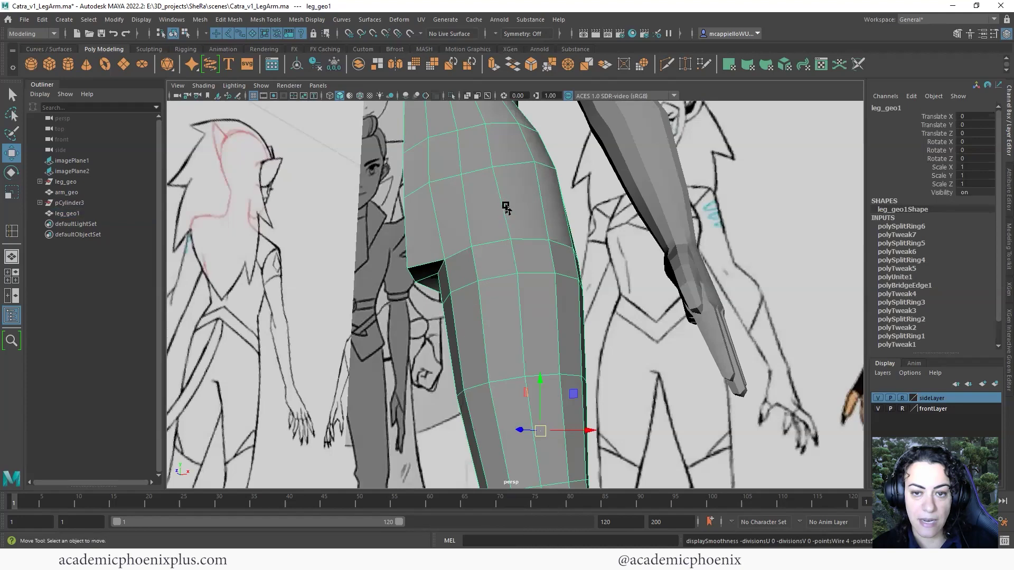
pyautogui.click(493, 241)
pyautogui.moveTo(493, 222)
pyautogui.mouseDown()
pyautogui.moveTo(502, 206)
pyautogui.moveTo(489, 246)
pyautogui.moveTo(492, 224)
pyautogui.mouseUp()
pyautogui.keyDown('alt'); pyautogui.moveTo(548, 294); pyautogui.dragTo(386, 444); pyautogui.keyUp('alt')
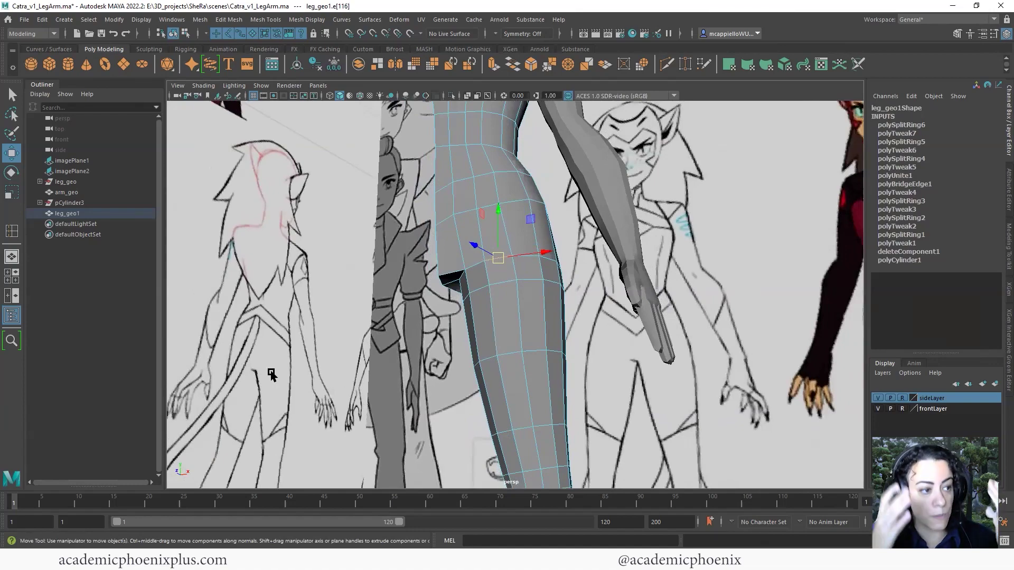
pyautogui.keyDown('alt'); pyautogui.moveTo(576, 292); pyautogui.dragTo(512, 287); pyautogui.keyUp('alt')
# Step: Select all vertices around the seam between torso and leg and merge them
pyautogui.rightClick(492, 246)
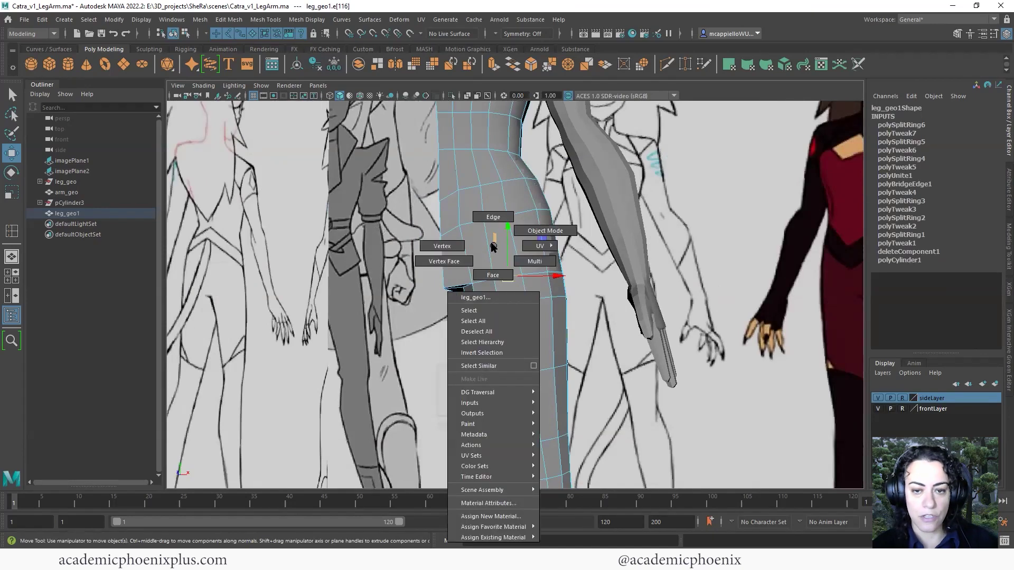
pyautogui.click(444, 246)
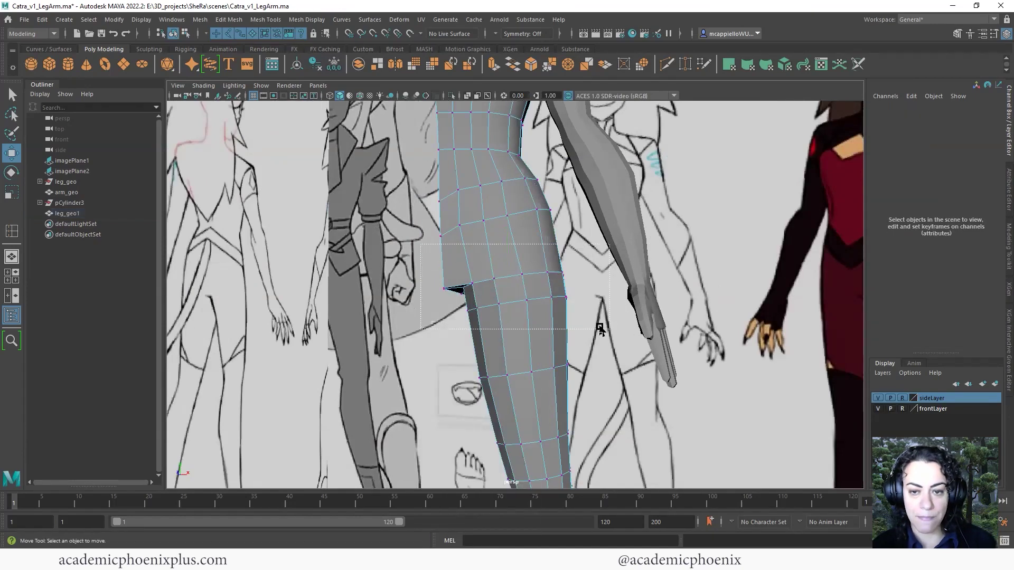
pyautogui.moveTo(596, 327); pyautogui.dragTo(502, 317)
pyautogui.click(268, 21)
pyautogui.moveTo(229, 20)
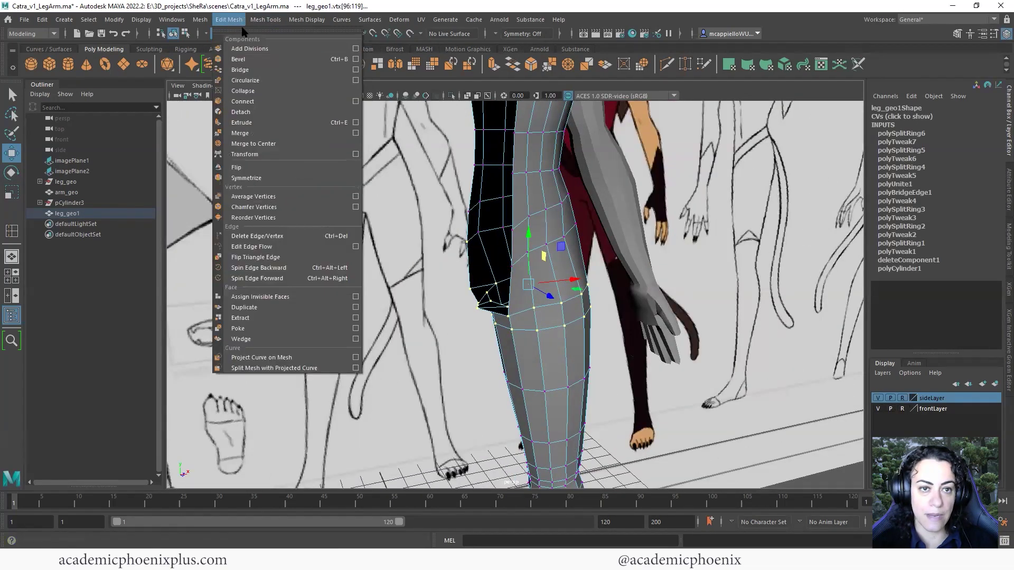
pyautogui.click(252, 133)
# Step: Move a vertex and an edge on the hip seam upward to test the merge
pyautogui.scroll(6, 581, 280)
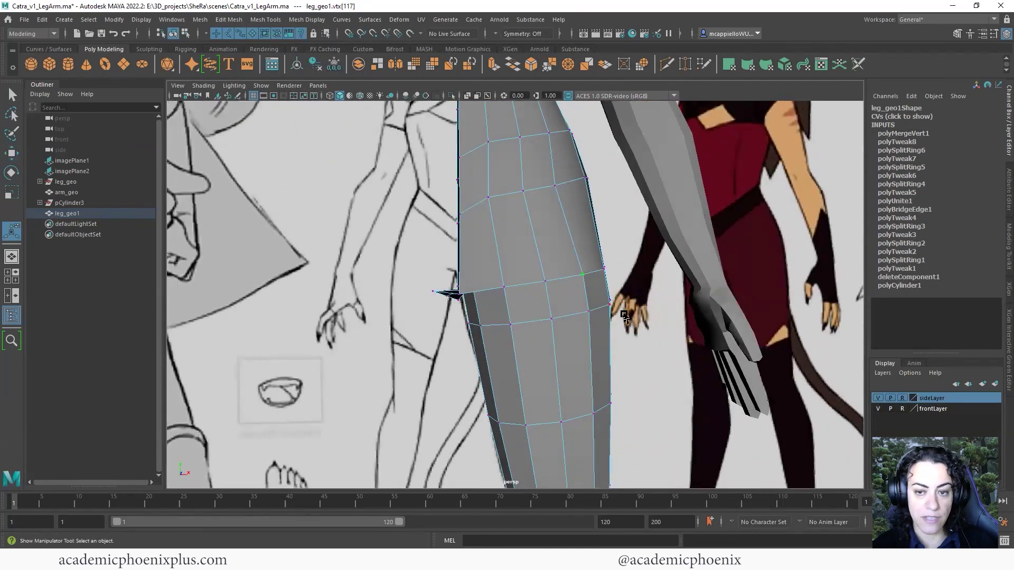
pyautogui.press('w')
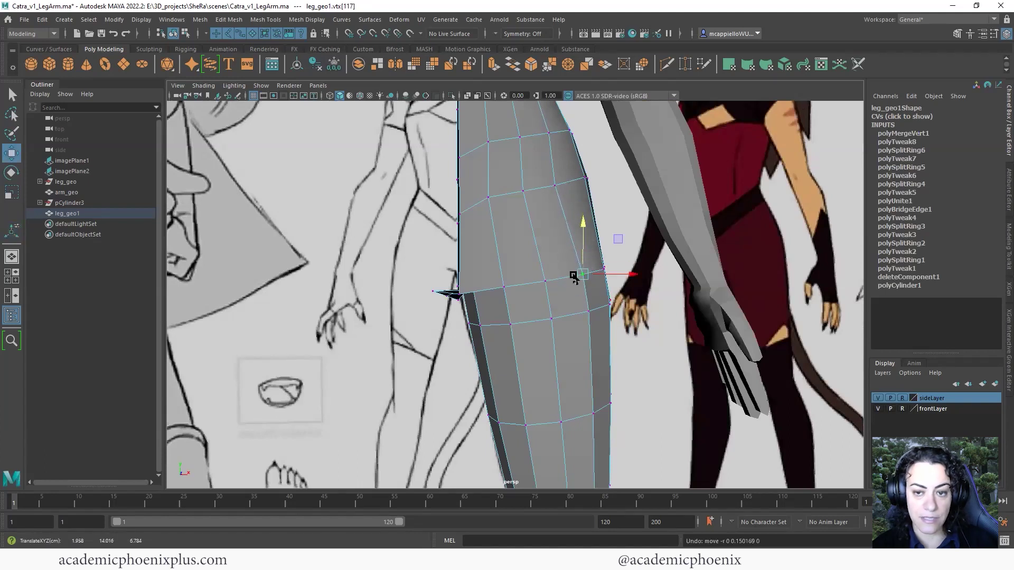
pyautogui.moveTo(574, 279); pyautogui.dragTo(570, 263, button='right')
pyautogui.click(565, 276)
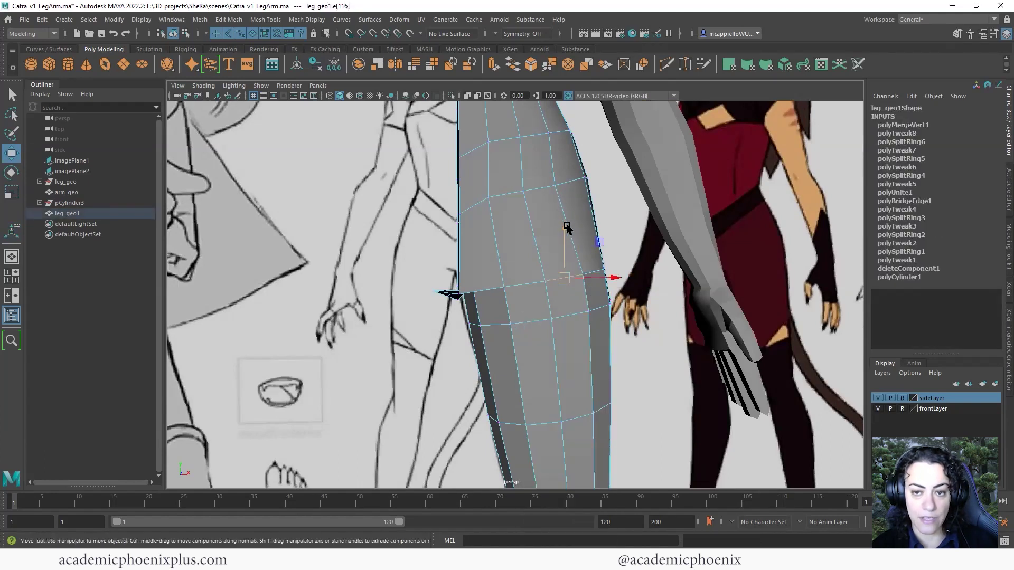
pyautogui.moveTo(566, 227); pyautogui.dragTo(558, 198)
# Step: Select the inner crotch vertex and check it against the body's centre line in the front view
pyautogui.keyDown('alt'); pyautogui.moveTo(485, 282); pyautogui.dragTo(549, 380); pyautogui.keyUp('alt')
pyautogui.moveTo(523, 268); pyautogui.dragTo(473, 269, button='right')
pyautogui.click(497, 342)
pyautogui.press('space')
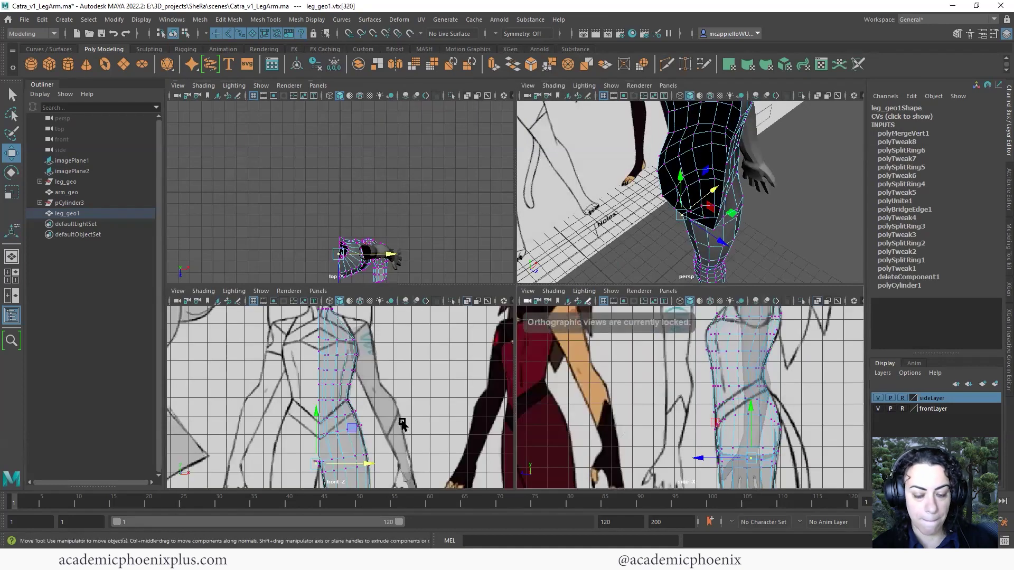
pyautogui.press('space')
pyautogui.scroll(10, 570, 317)
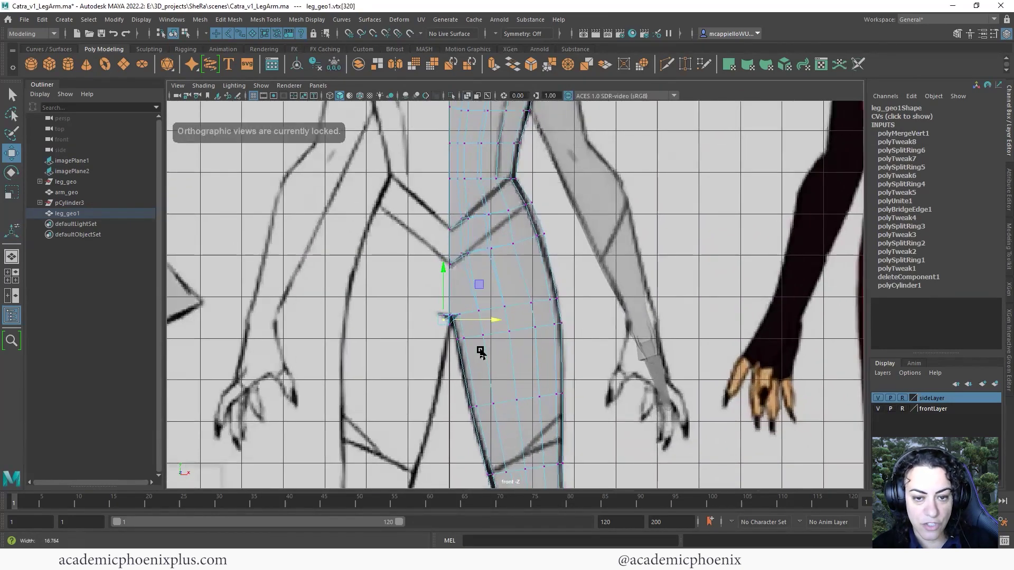
pyautogui.scroll(-10, 476, 305)
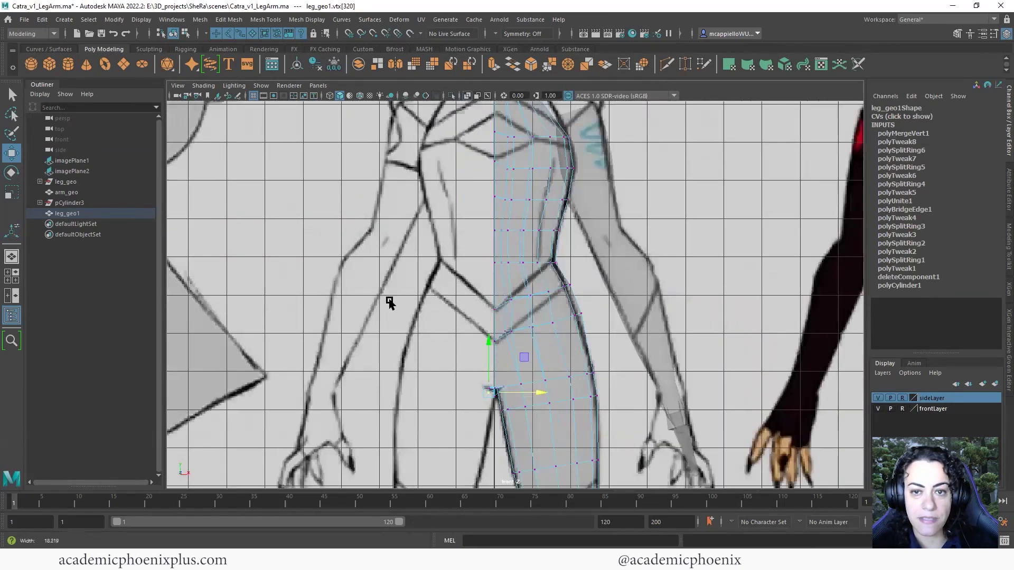
pyautogui.keyDown('alt'); pyautogui.moveTo(479, 271); pyautogui.dragTo(447, 319, button='middle'); pyautogui.keyUp('alt')
# Step: Select the open border edges along the body's centre, flatten them along X and move them to the centre line
pyautogui.moveTo(474, 237); pyautogui.dragTo(483, 206, button='right')
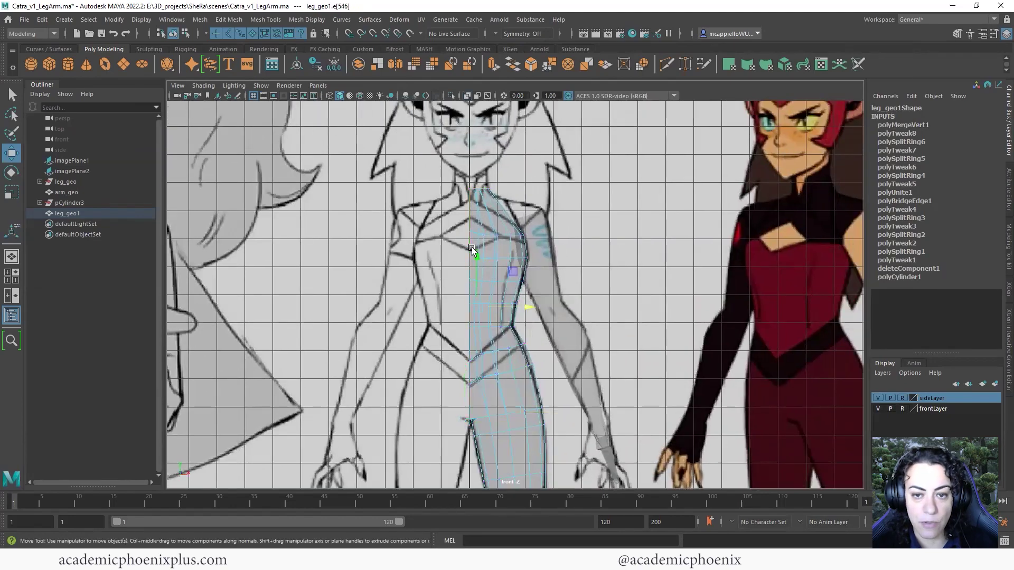
pyautogui.press('space')
pyautogui.keyDown('alt'); pyautogui.moveTo(662, 142); pyautogui.dragTo(820, 270); pyautogui.keyUp('alt')
pyautogui.keyDown('alt'); pyautogui.moveTo(644, 185); pyautogui.dragTo(529, 147); pyautogui.keyUp('alt')
pyautogui.press('space')
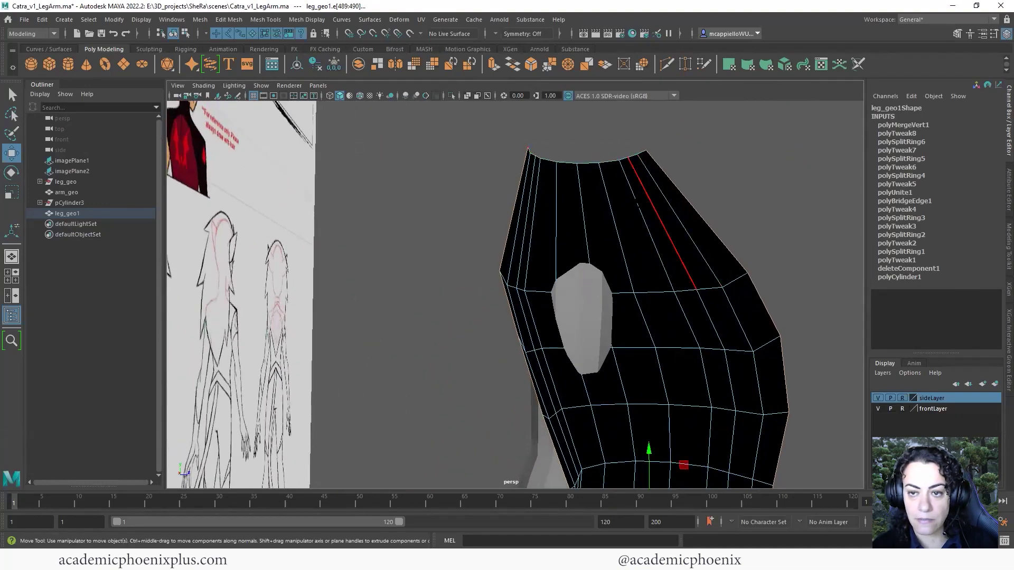
pyautogui.keyDown('alt'); pyautogui.moveTo(547, 197); pyautogui.dragTo(532, 253, button='right'); pyautogui.keyUp('alt')
pyautogui.keyDown('alt'); pyautogui.moveTo(531, 252); pyautogui.dragTo(502, 204); pyautogui.keyUp('alt')
pyautogui.keyDown('alt'); pyautogui.moveTo(438, 343); pyautogui.dragTo(482, 227, button='middle'); pyautogui.keyUp('alt')
pyautogui.press('r')
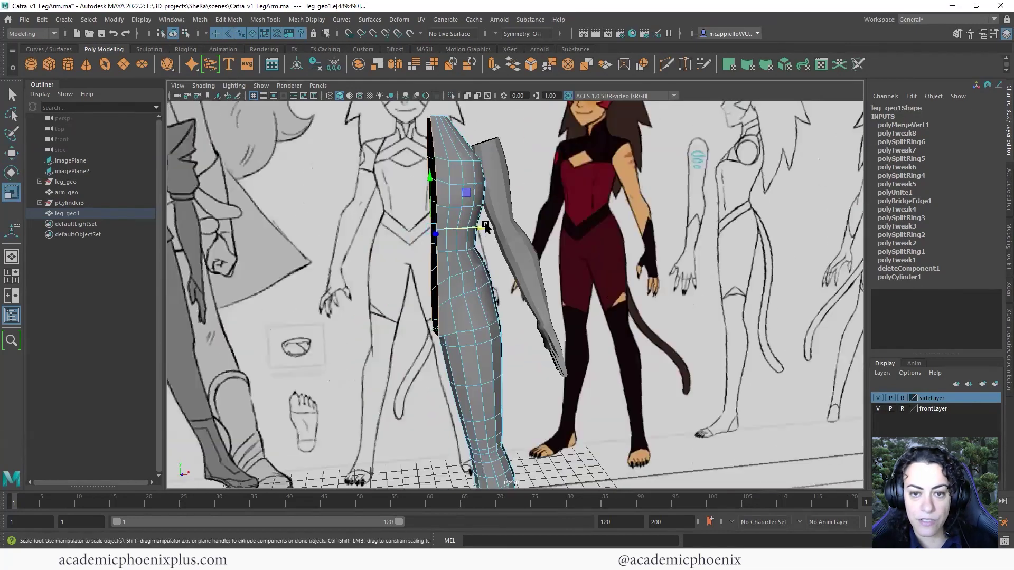
pyautogui.moveTo(482, 227); pyautogui.dragTo(473, 231)
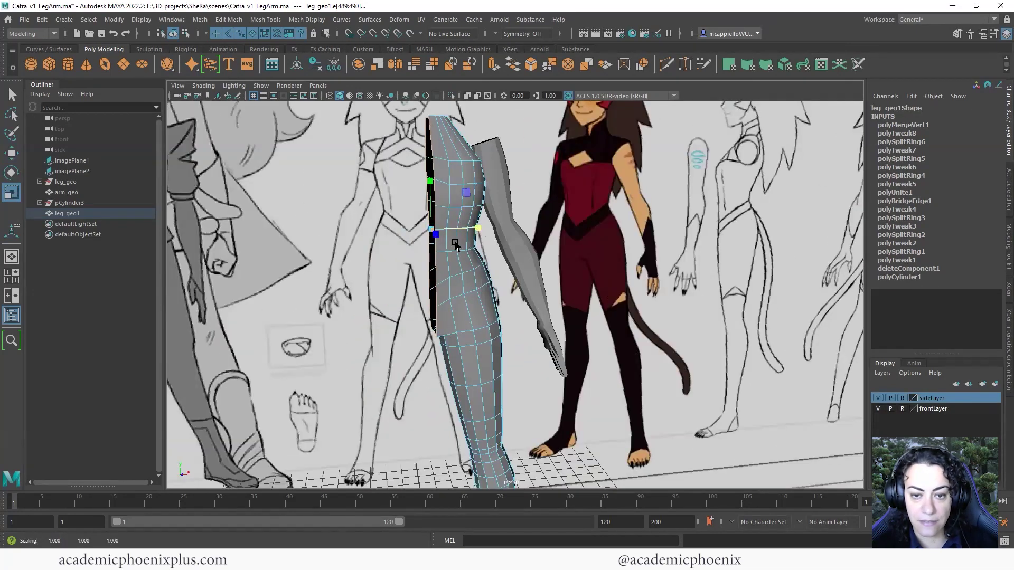
pyautogui.press('w')
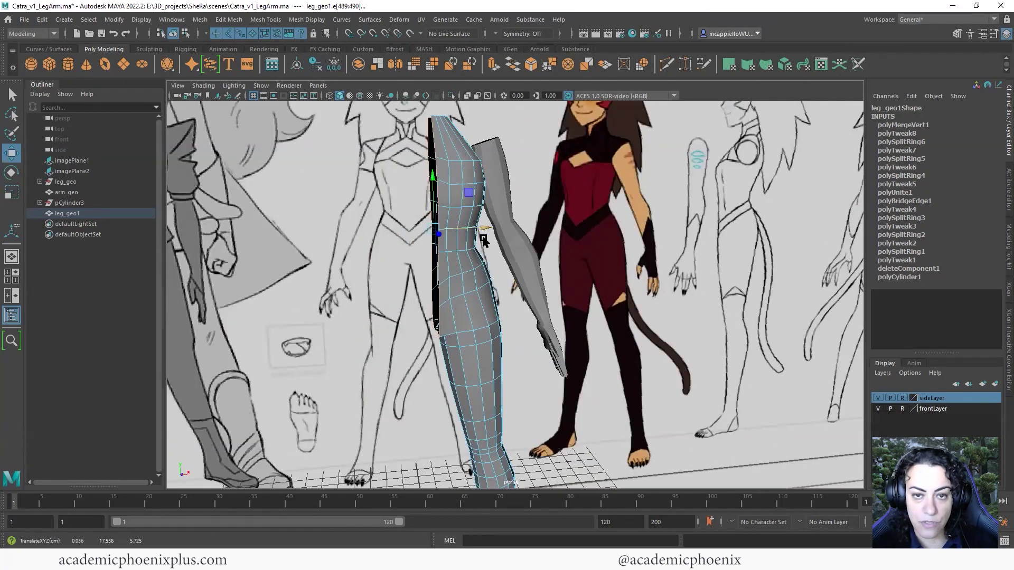
pyautogui.moveTo(490, 255)
pyautogui.keyDown('alt'); pyautogui.mouseDown()
pyautogui.moveTo(473, 263)
pyautogui.moveTo(474, 277)
pyautogui.moveTo(478, 267)
pyautogui.mouseUp(); pyautogui.keyUp('alt')
# Step: Preview the body smoothed in object mode, examine it from several angles and restore the unsmoothed display
pyautogui.moveTo(477, 267); pyautogui.dragTo(523, 255, button='right')
pyautogui.press('3')
pyautogui.click(515, 376)
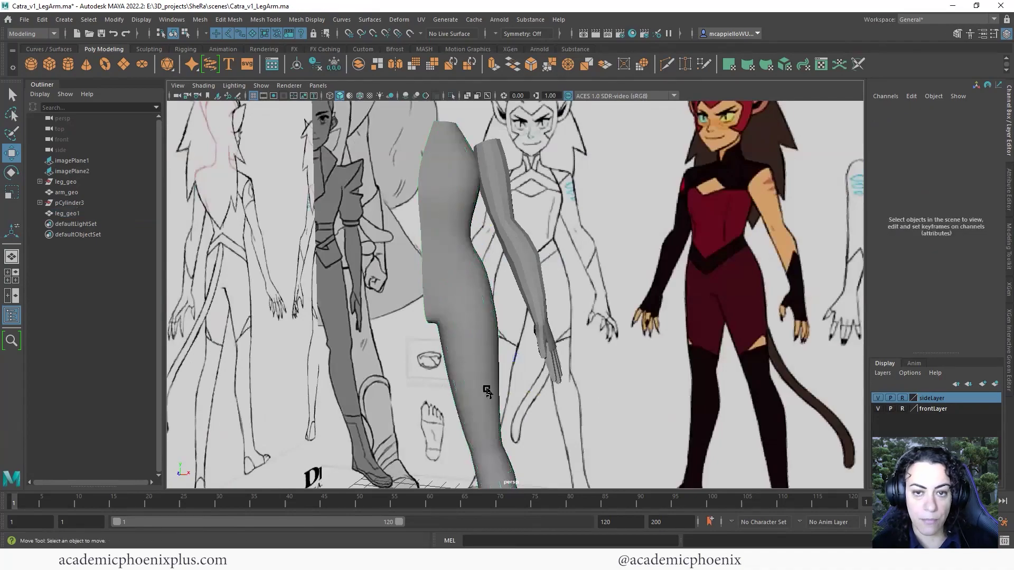
pyautogui.keyDown('alt'); pyautogui.moveTo(515, 377); pyautogui.dragTo(615, 312); pyautogui.keyUp('alt')
pyautogui.scroll(4, 616, 312)
pyautogui.keyDown('alt'); pyautogui.moveTo(457, 358); pyautogui.dragTo(507, 368, button='middle'); pyautogui.keyUp('alt')
pyautogui.click(466, 362)
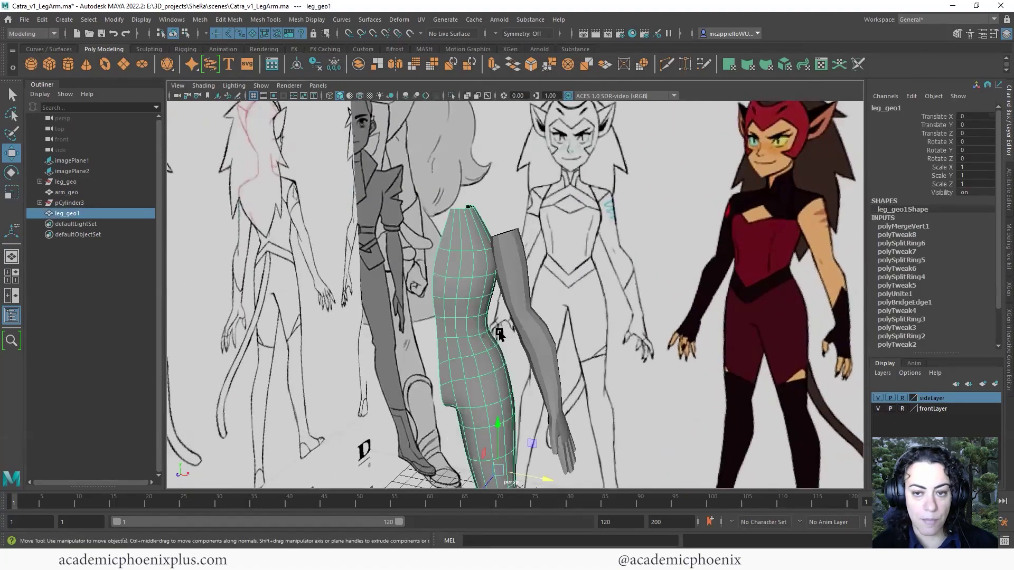
pyautogui.press('1')
# Step: Move the body's pivot up to hip height on the centre line and check its placement in the front view
pyautogui.keyDown('alt'); pyautogui.moveTo(512, 312); pyautogui.dragTo(508, 249); pyautogui.keyUp('alt')
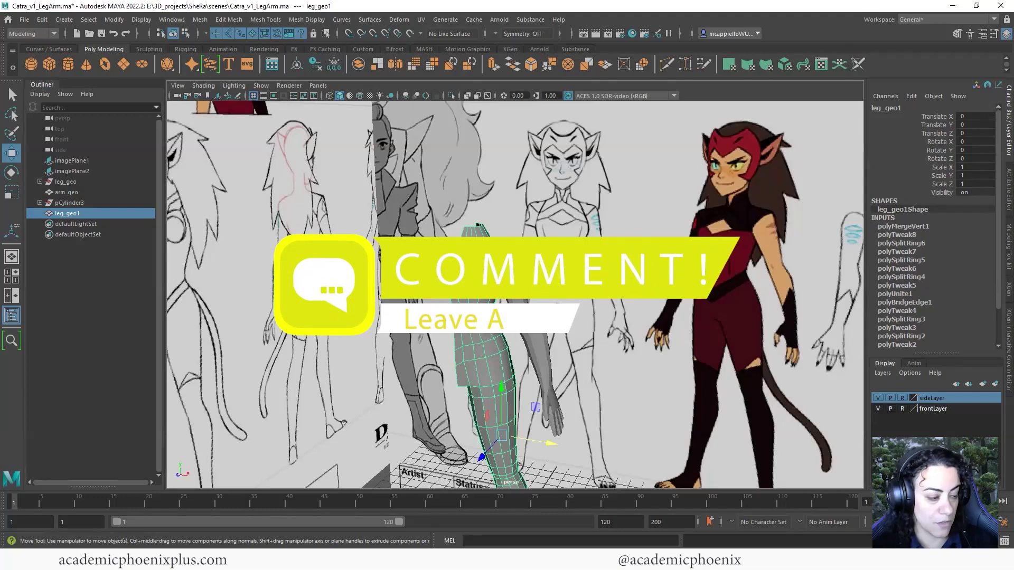
pyautogui.keyDown('alt'); pyautogui.moveTo(539, 299); pyautogui.dragTo(543, 319, button='middle'); pyautogui.keyUp('alt')
pyautogui.keyDown('alt'); pyautogui.moveTo(454, 317); pyautogui.dragTo(502, 323); pyautogui.keyUp('alt')
pyautogui.keyDown('alt'); pyautogui.moveTo(502, 324); pyautogui.dragTo(547, 228, button='middle'); pyautogui.keyUp('alt')
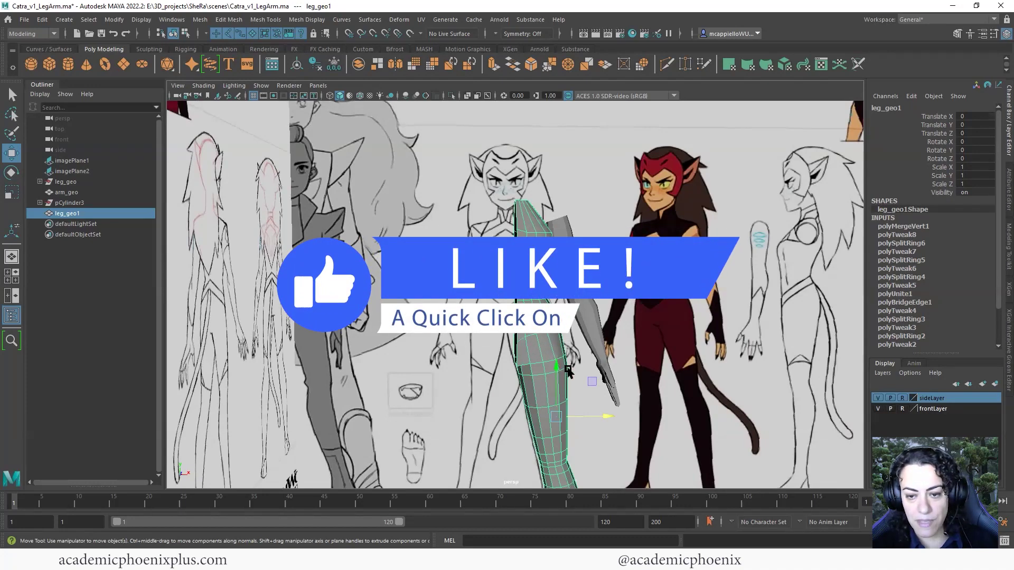
pyautogui.moveTo(558, 368); pyautogui.dragTo(558, 280)
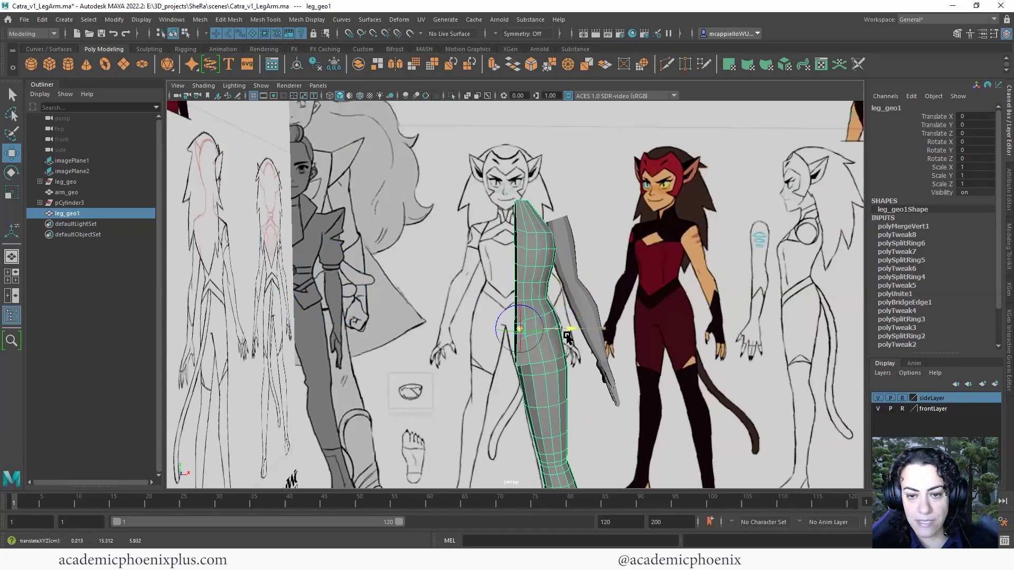
pyautogui.press('space')
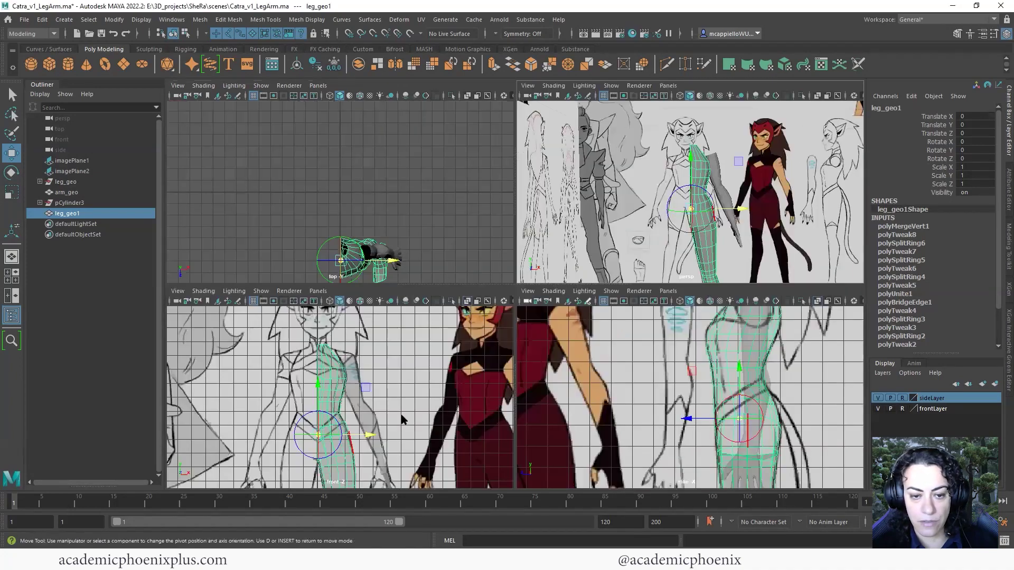
pyautogui.press('space')
pyautogui.click(520, 369)
pyautogui.press('d')
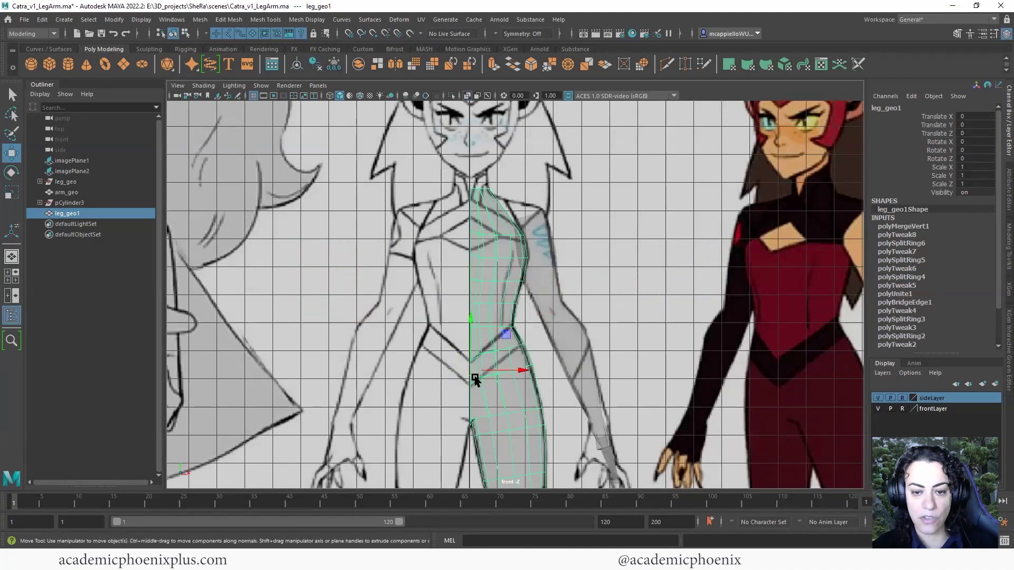
pyautogui.press('space')
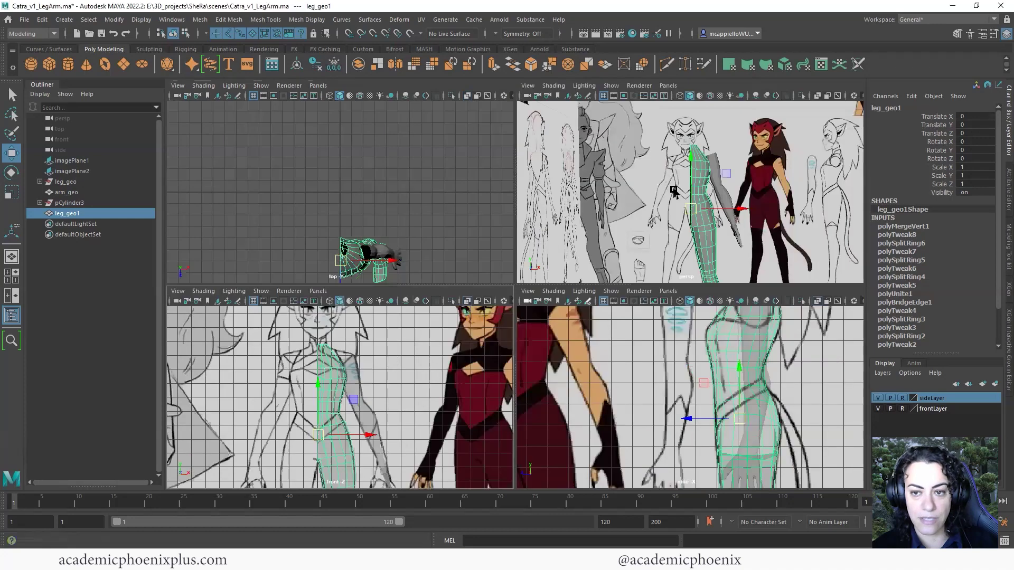
pyautogui.press('space')
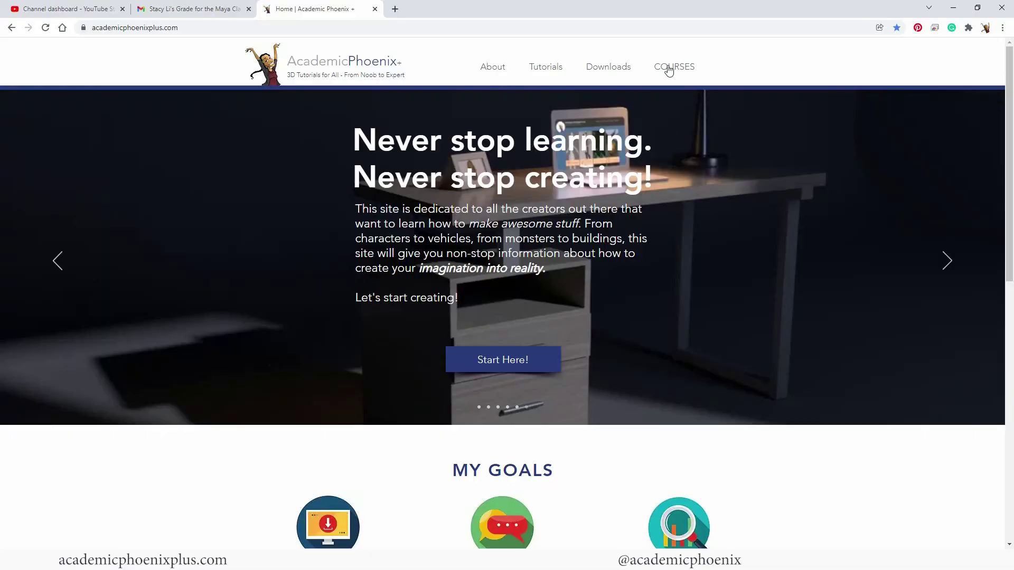
# Step: In the web browser, open the site's courses page and look through the "Maya Beginner: 3D Model and Texture a Still Life" course details
pyautogui.click(669, 68)
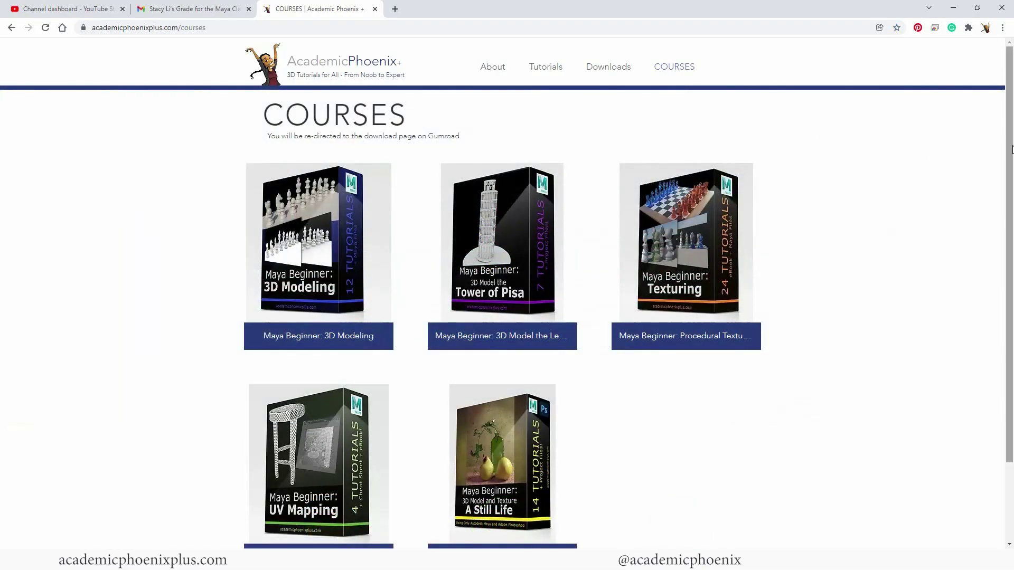
pyautogui.scroll(-1, 1011, 149)
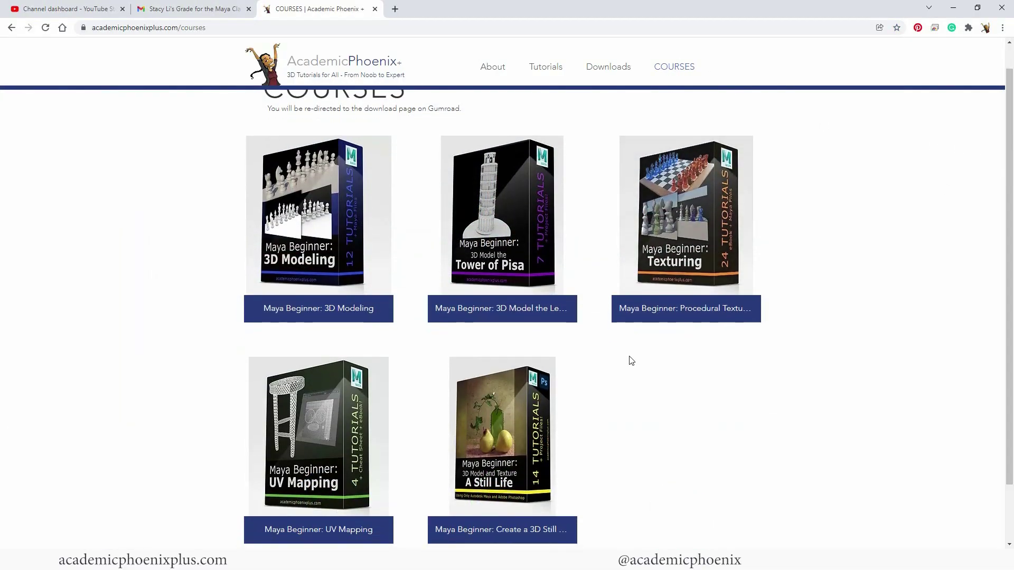
pyautogui.click(521, 427)
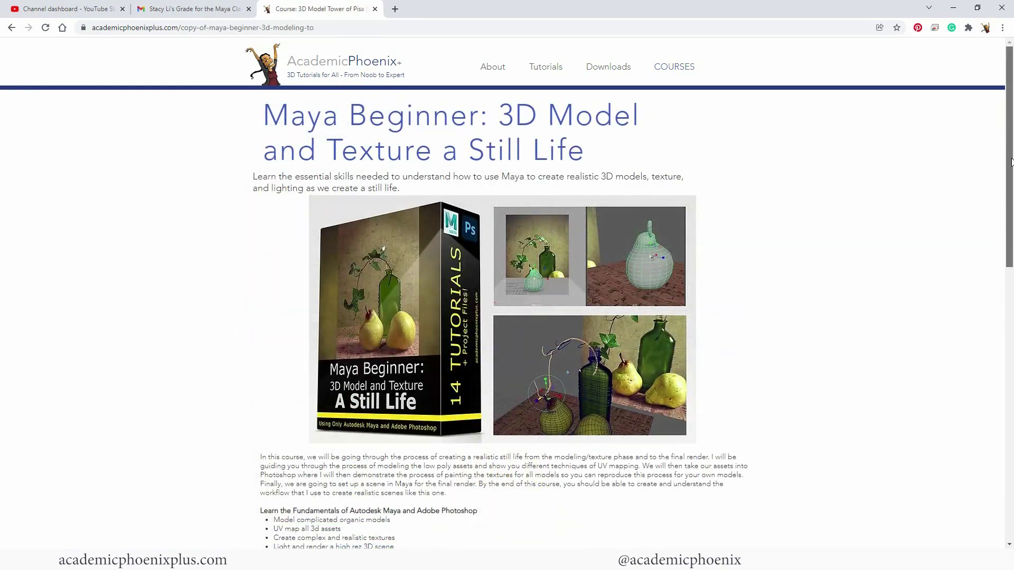
pyautogui.scroll(-2, 1003, 216)
pyautogui.scroll(-8, 1003, 216)
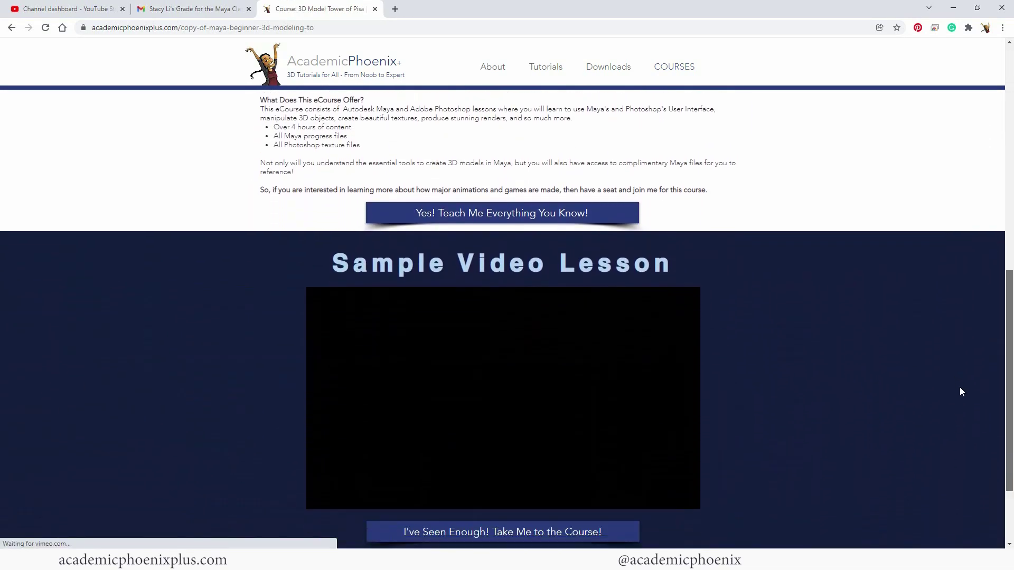
pyautogui.scroll(10, 977, 334)
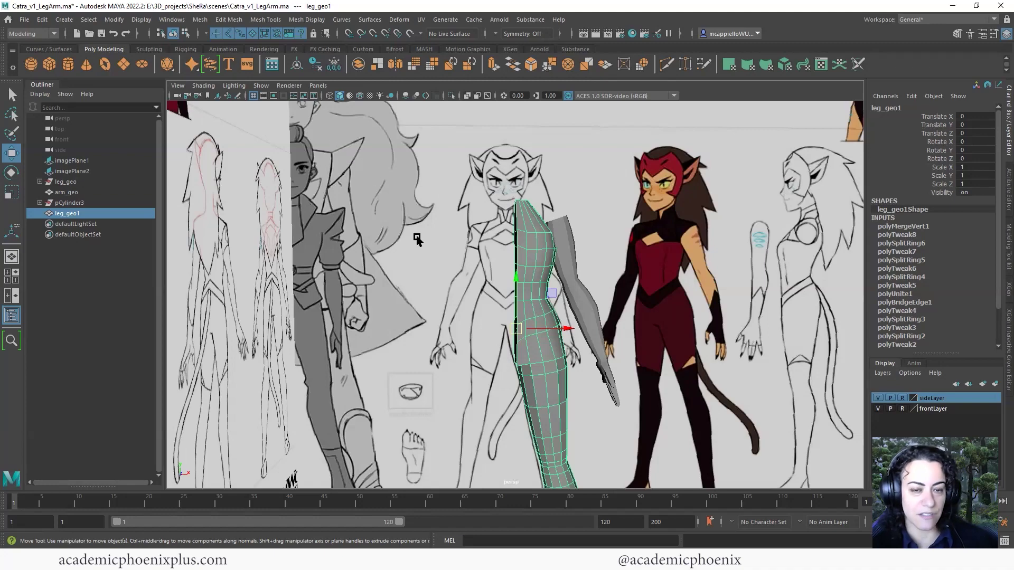
pyautogui.keyDown('alt'); pyautogui.moveTo(399, 210); pyautogui.dragTo(451, 142); pyautogui.keyUp('alt')
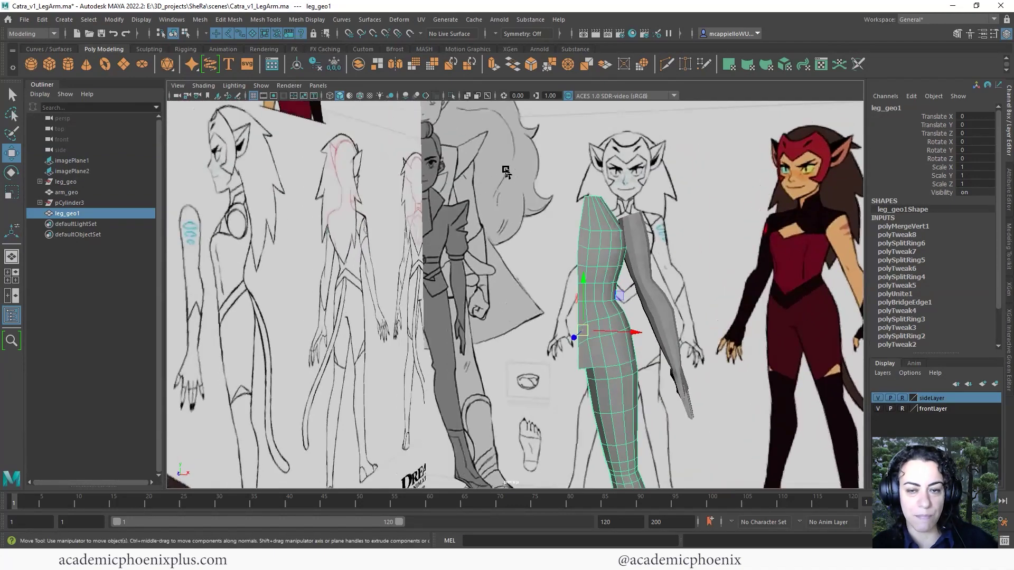